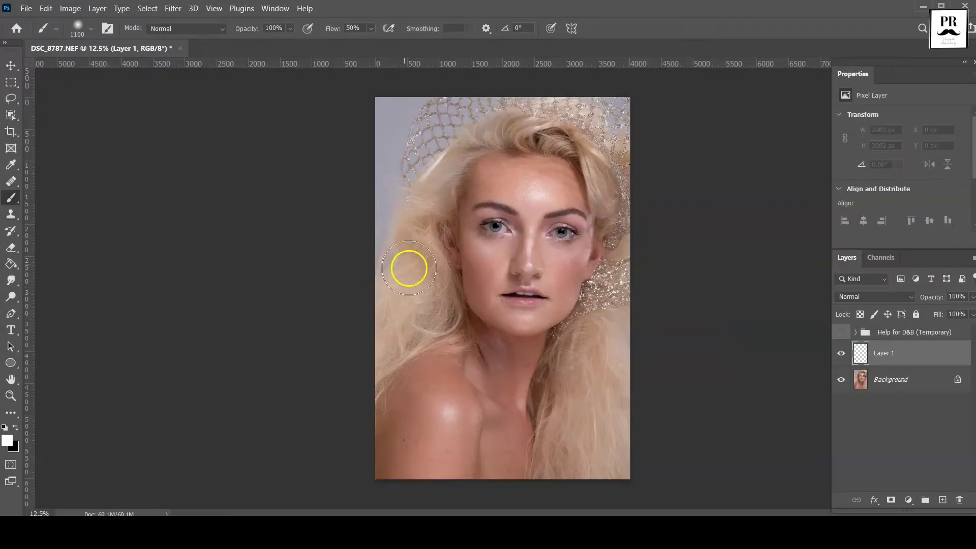
# Zoom in toward the face of the blonde portrait.
pyautogui.scroll(3, 523, 251)
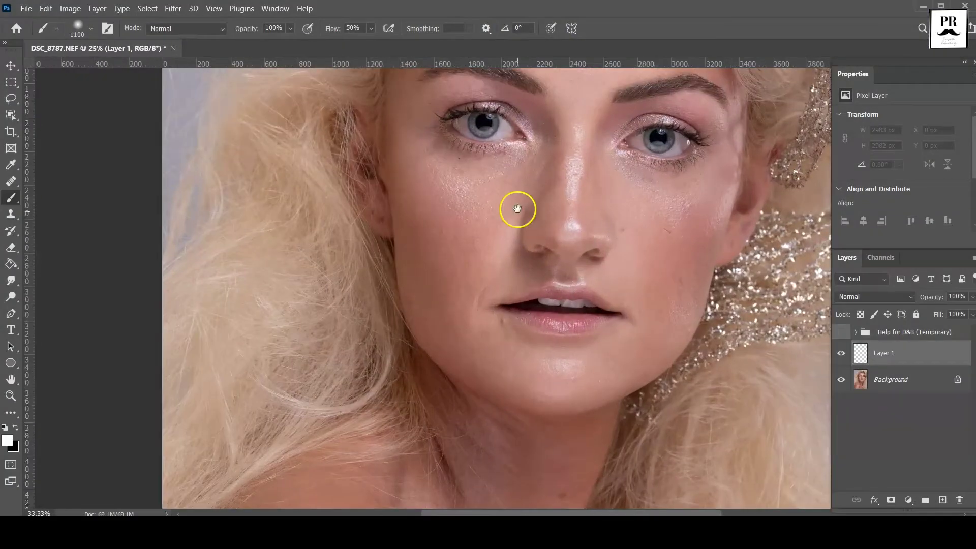
# Bring the nose and mouth into view and delete the empty Layer 1.
pyautogui.scroll(2, 462, 304)
pyautogui.scroll(-5, 461, 304)
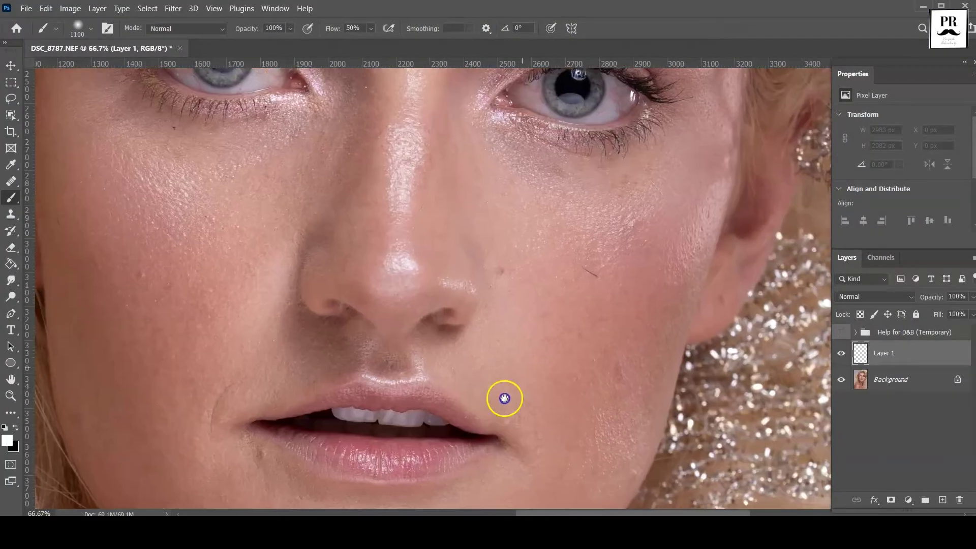
pyautogui.scroll(1, 503, 399)
pyautogui.moveTo(629, 289); pyautogui.dragTo(435, 299)
pyautogui.scroll(-2, 458, 294)
pyautogui.scroll(2, 615, 416)
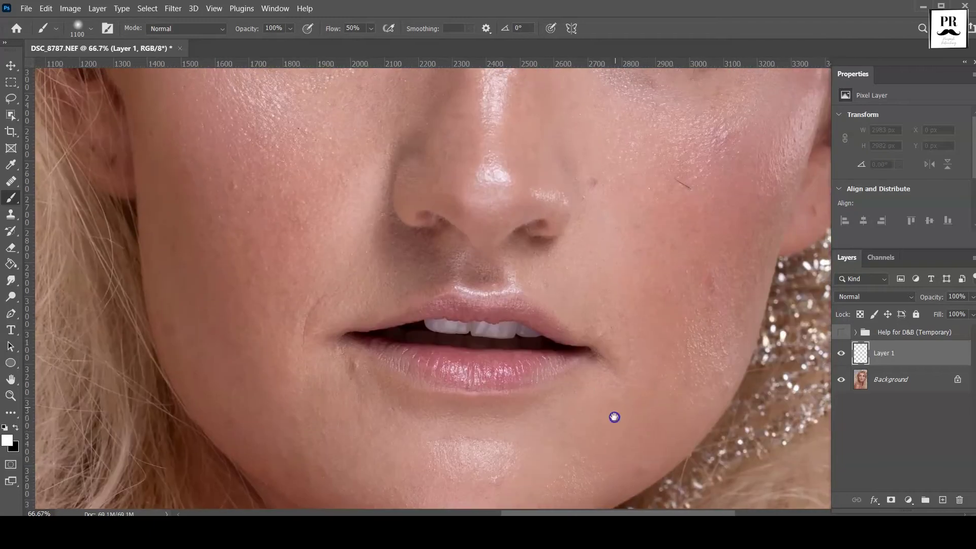
pyautogui.scroll(-2, 614, 416)
pyautogui.press('Delete')
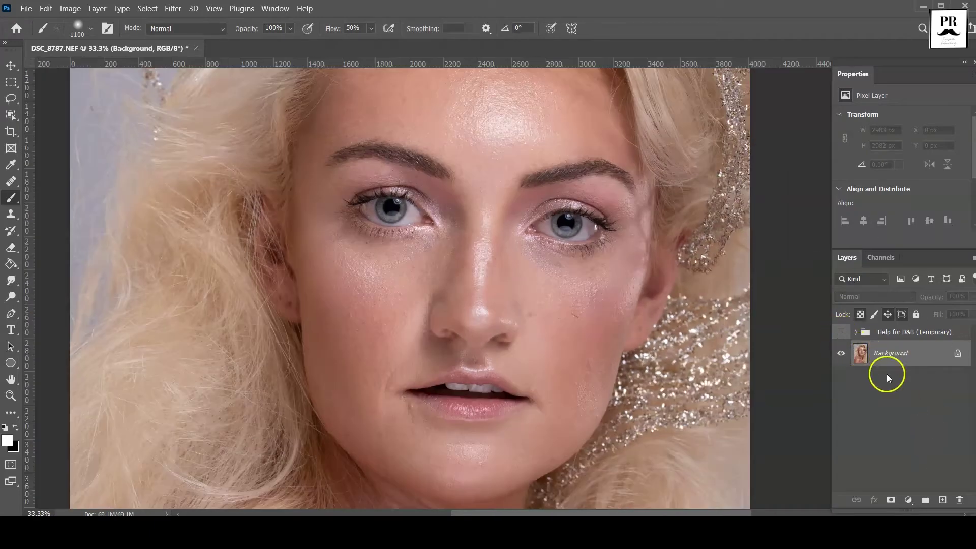
# Enable the Help for D&B group, check its Black & White layer, then add a new layer.
pyautogui.click(841, 332)
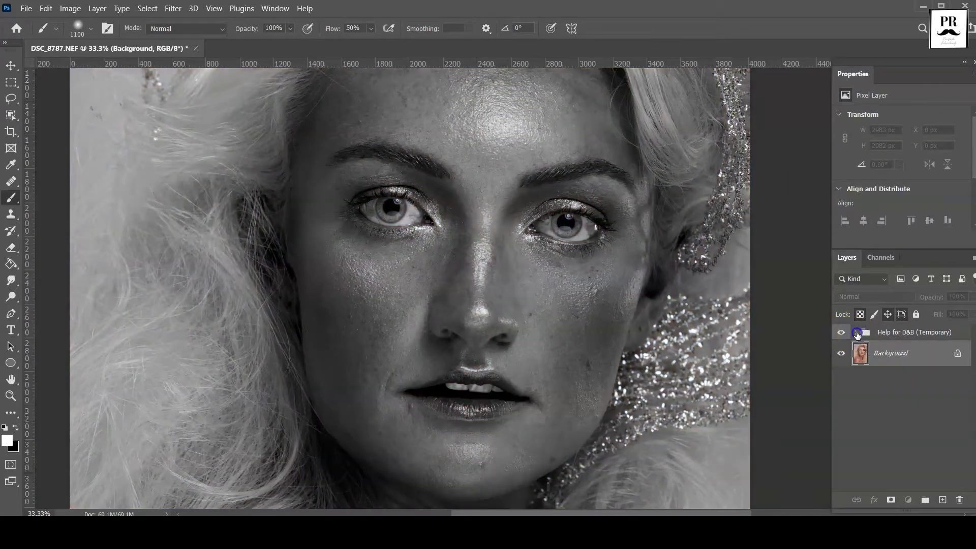
pyautogui.click(874, 356)
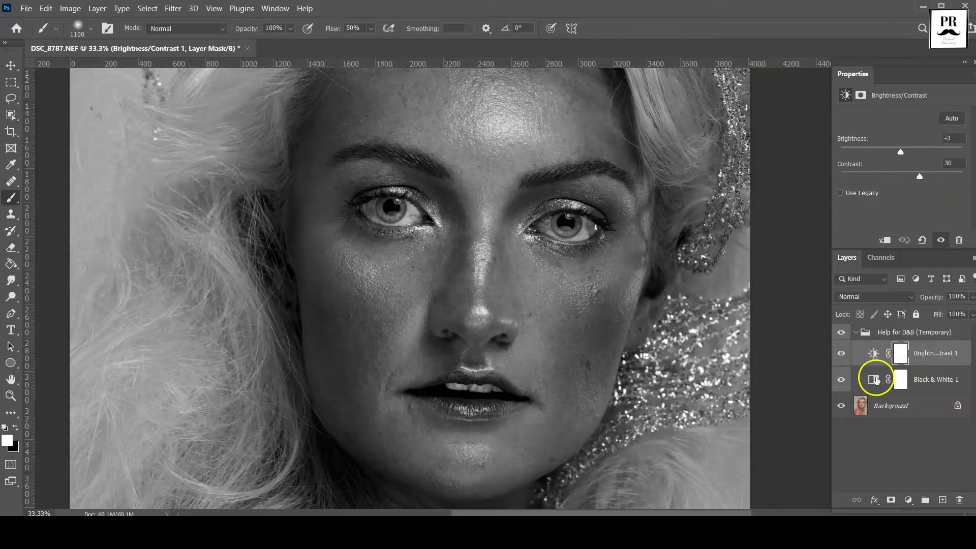
pyautogui.click(876, 379)
pyautogui.click(841, 380)
pyautogui.click(841, 353)
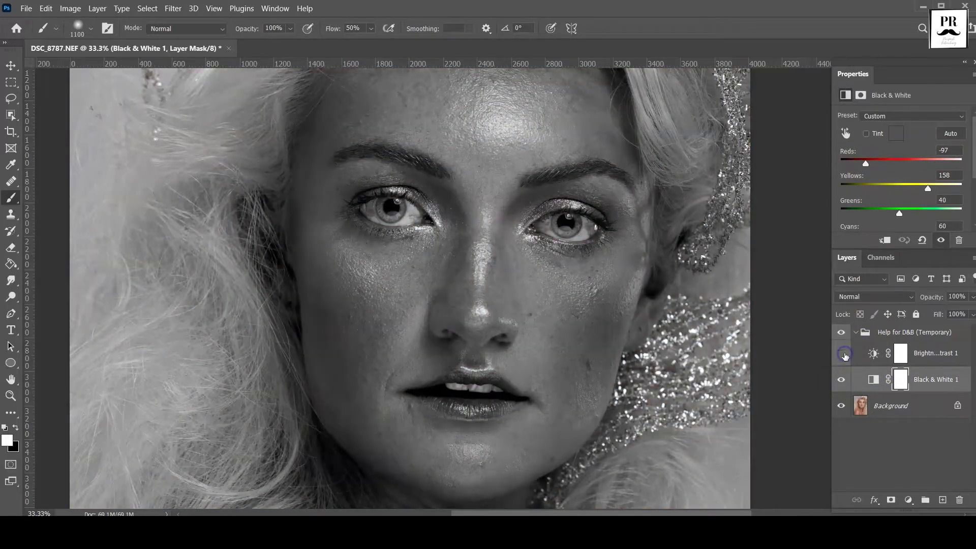
pyautogui.click(856, 332)
pyautogui.hotkey('ctrl', 'shift', 'alt', 'n')
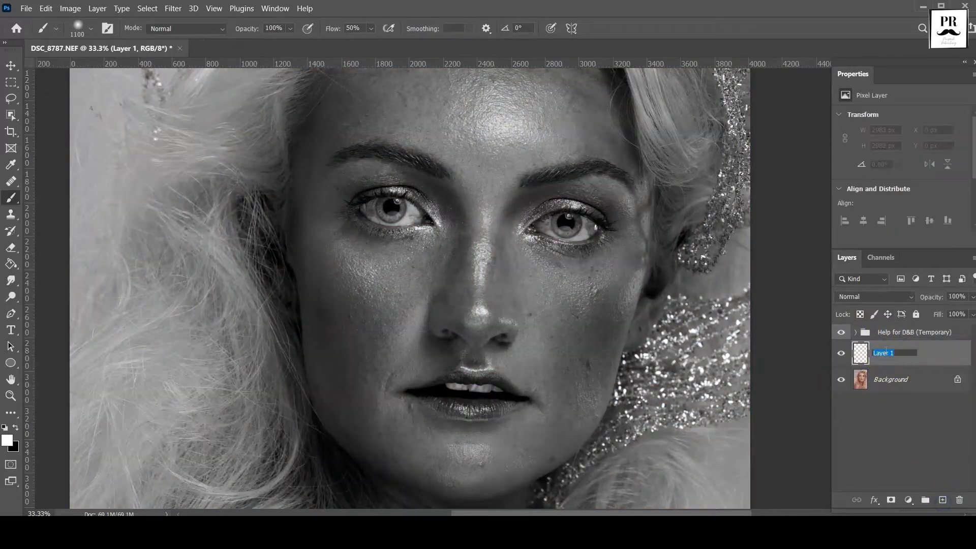
# Name the layer Healing and zoom in full-screen with the Spot Healing Brush.
pyautogui.press('Return')
pyautogui.press('j')
pyautogui.hotkey('ctrl', '+')
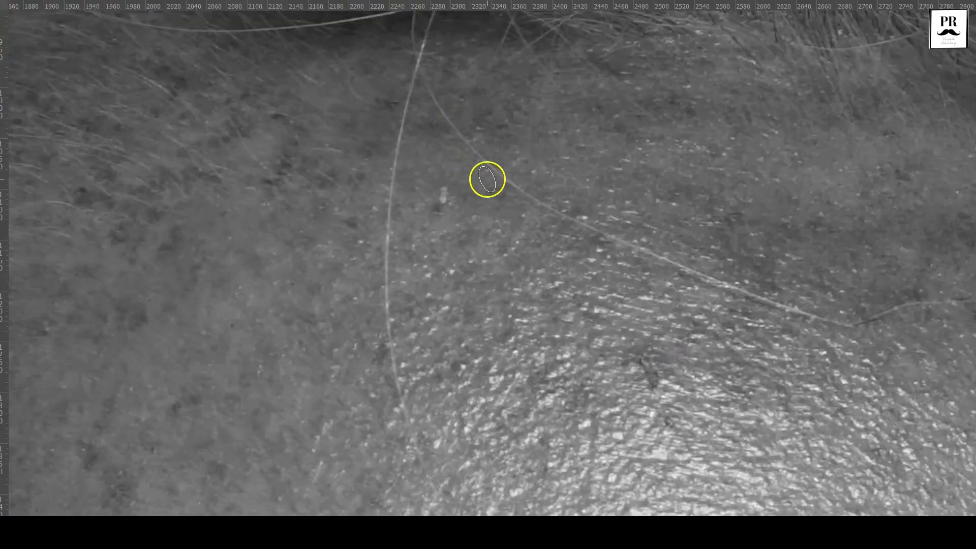
pyautogui.press('f')
pyautogui.press('f')
pyautogui.hotkey('ctrl', '+')
# Heal the forehead spots and remove the long stray hairs across it.
pyautogui.click(449, 193)
pyautogui.click(438, 122)
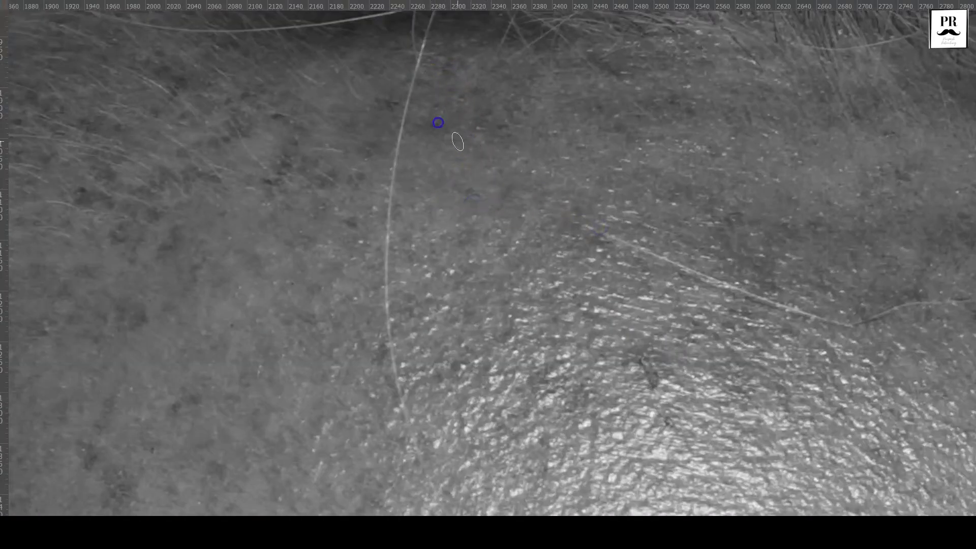
pyautogui.moveTo(428, 66); pyautogui.dragTo(388, 315)
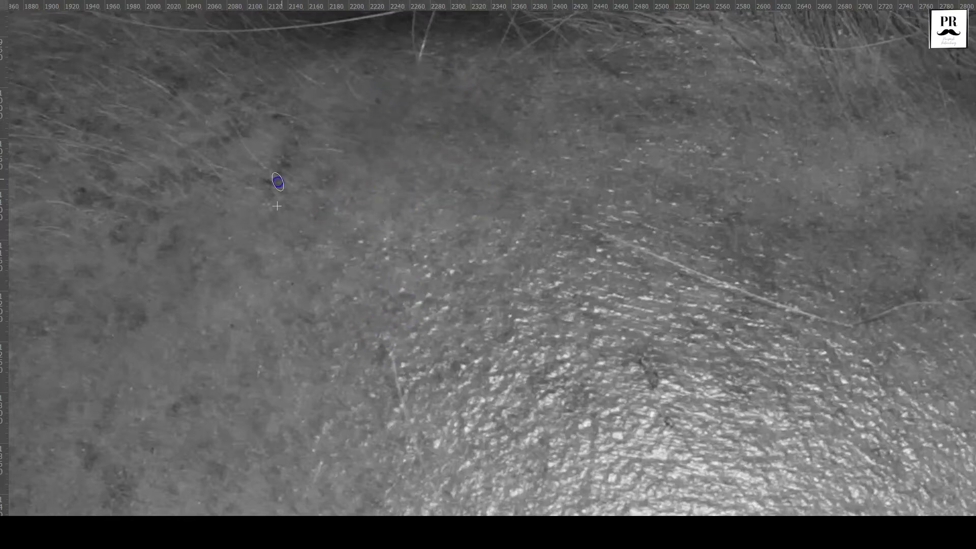
pyautogui.scroll(-2, 325, 104)
pyautogui.click(814, 226)
pyautogui.click(755, 191)
pyautogui.moveTo(814, 227); pyautogui.dragTo(889, 211)
pyautogui.click(647, 295)
pyautogui.click(580, 277)
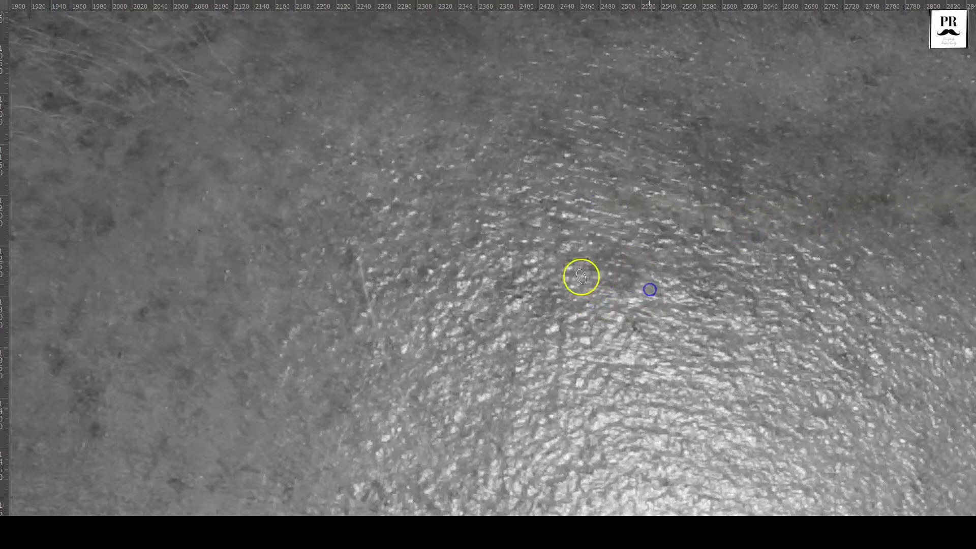
pyautogui.click(337, 198)
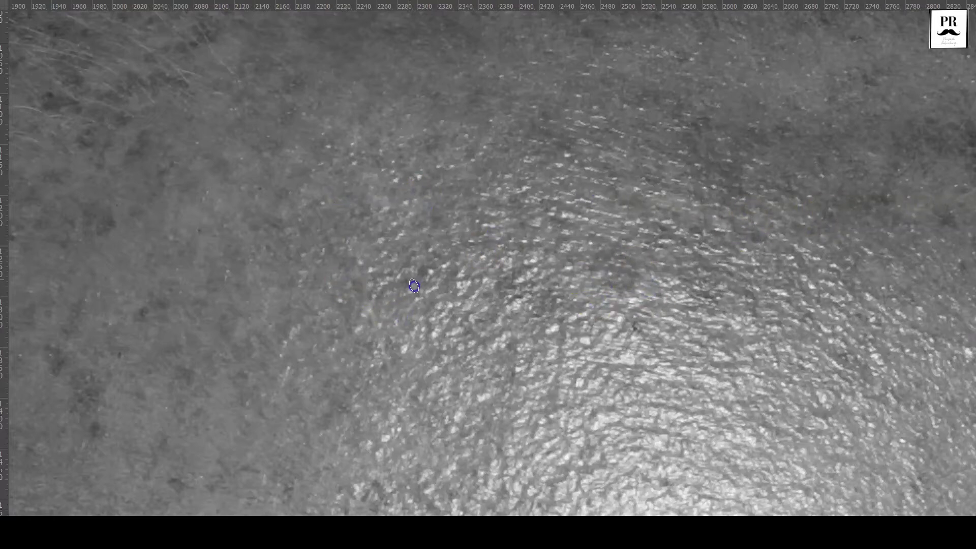
pyautogui.moveTo(500, 276); pyautogui.dragTo(544, 207)
pyautogui.click(615, 232)
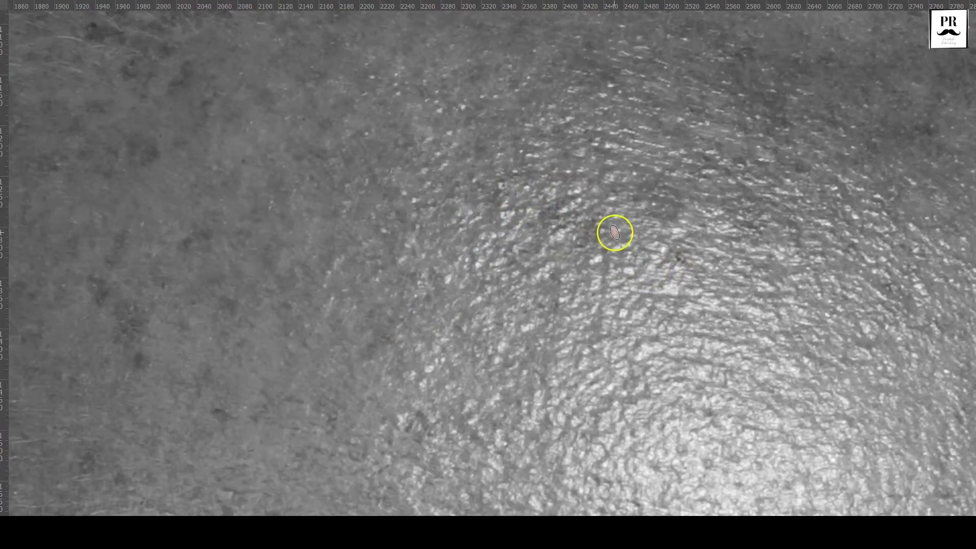
pyautogui.click(732, 312)
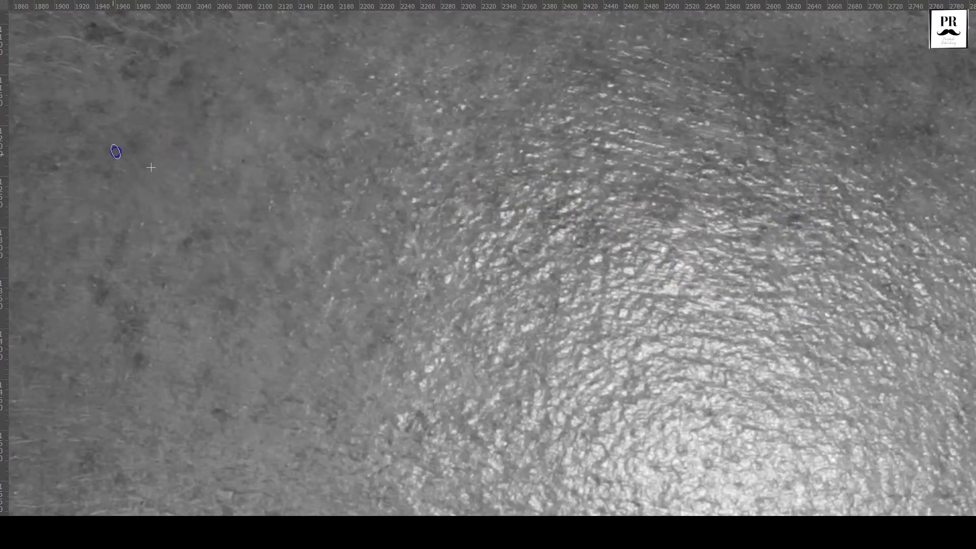
# Pan across the forehead, hairline and eyebrow down to the skin under the eye.
pyautogui.moveTo(115, 152); pyautogui.dragTo(360, 142)
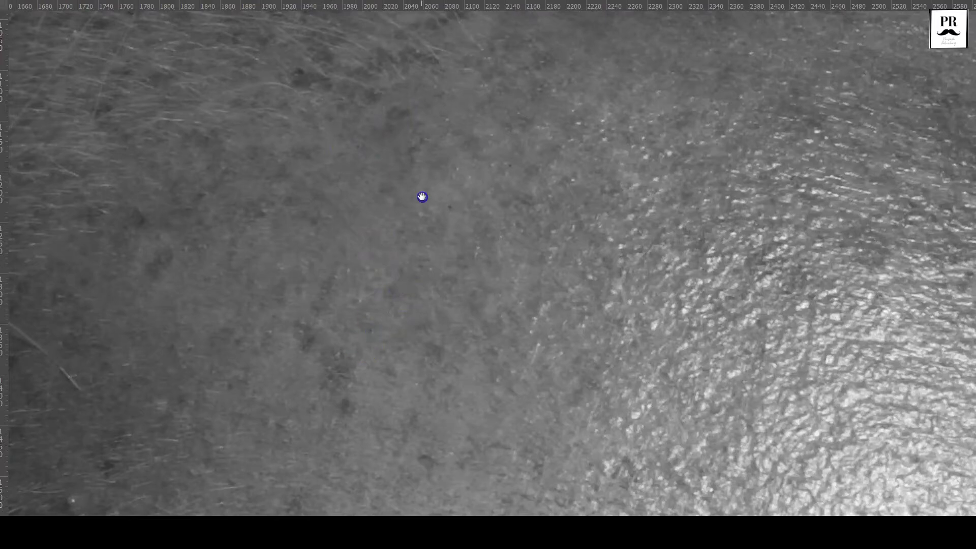
pyautogui.moveTo(422, 197); pyautogui.dragTo(472, 210)
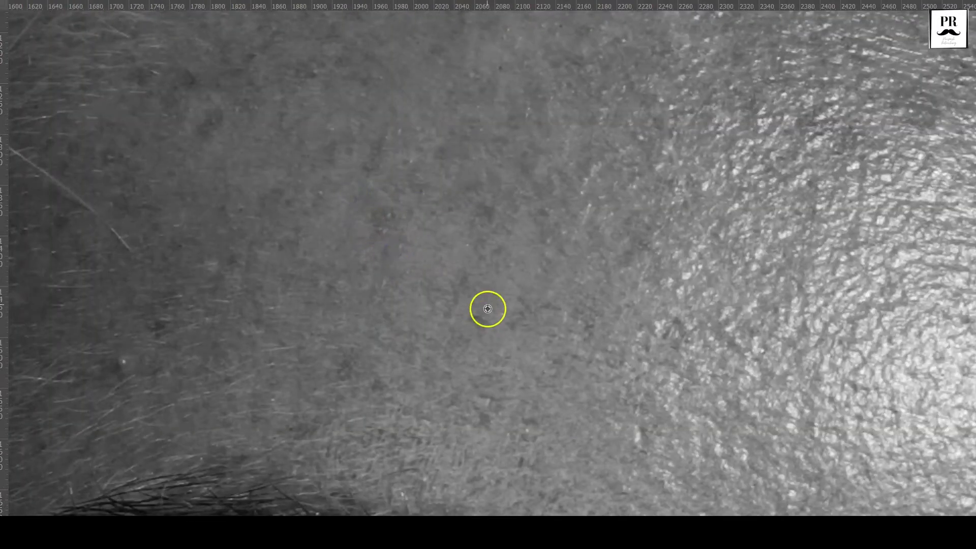
pyautogui.moveTo(156, 312); pyautogui.dragTo(402, 313)
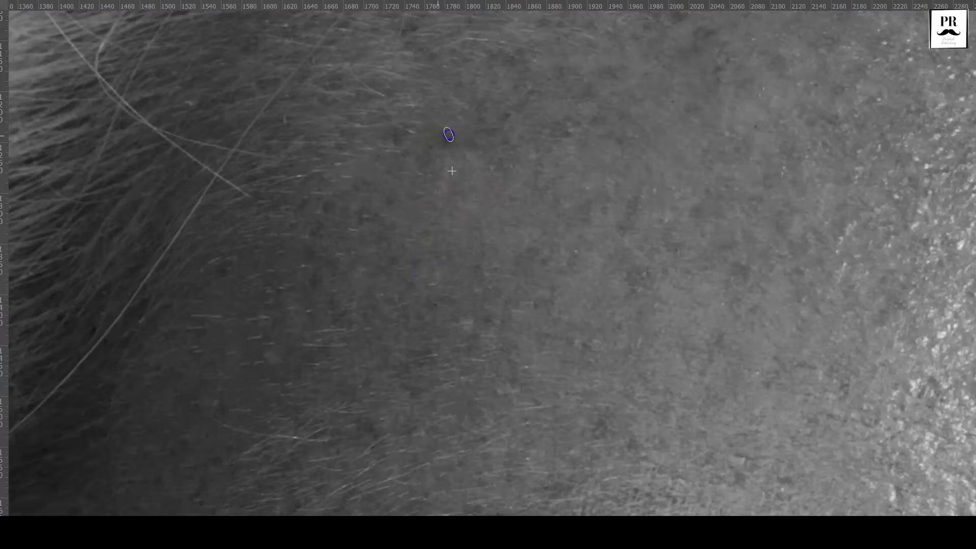
pyautogui.moveTo(406, 224); pyautogui.dragTo(507, 78)
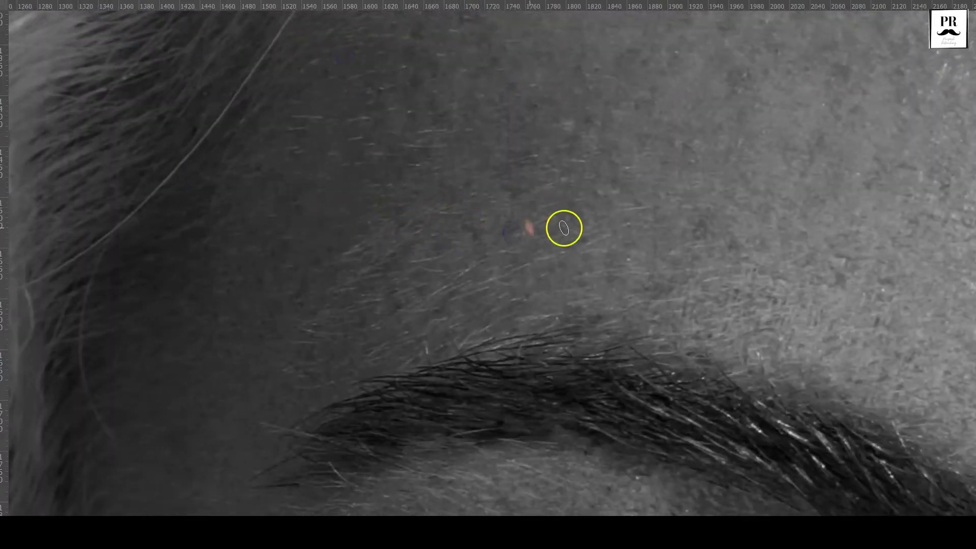
pyautogui.moveTo(426, 486); pyautogui.dragTo(585, 156)
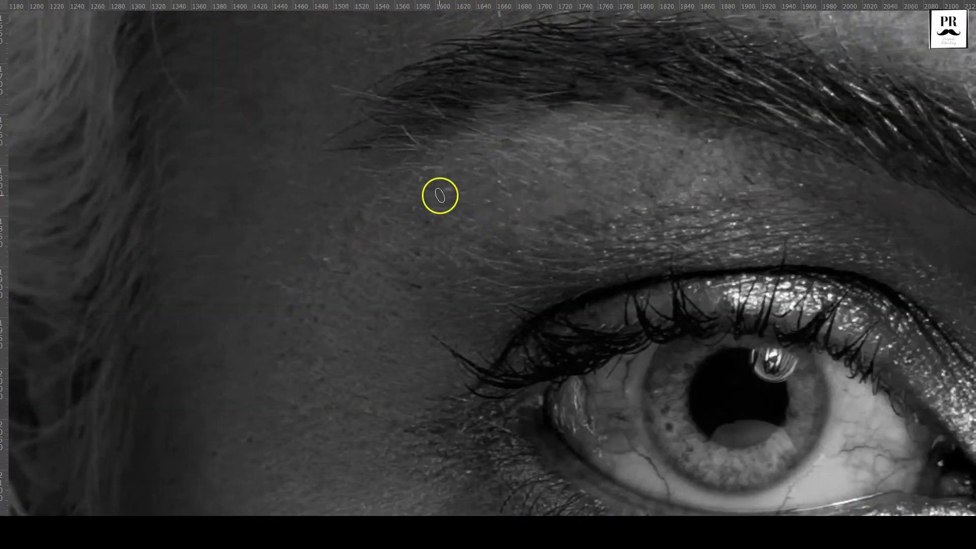
pyautogui.moveTo(440, 335); pyautogui.dragTo(531, 111)
pyautogui.moveTo(597, 272); pyautogui.dragTo(419, 109)
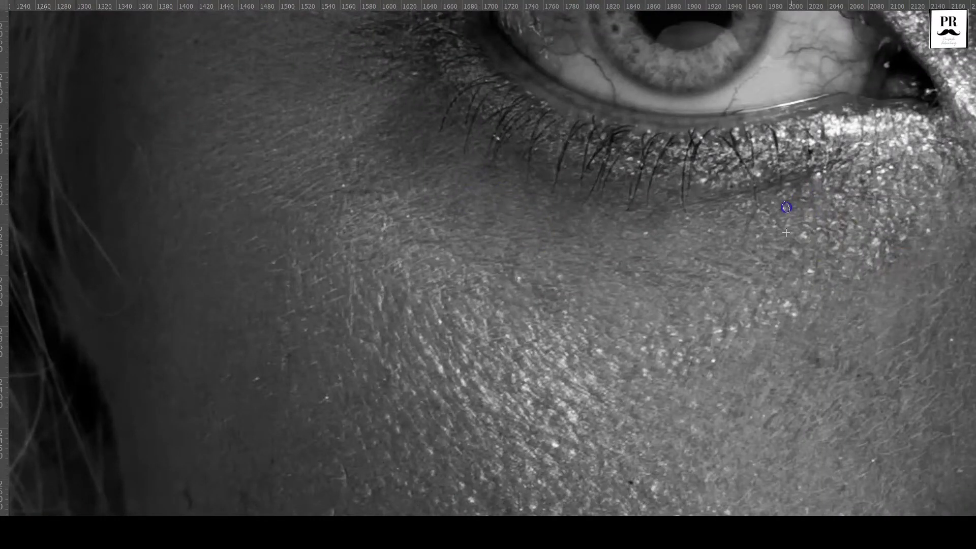
# Heal the spots under the eye and across the upper cheek.
pyautogui.scroll(-4, 899, 159)
pyautogui.scroll(-1, 851, 187)
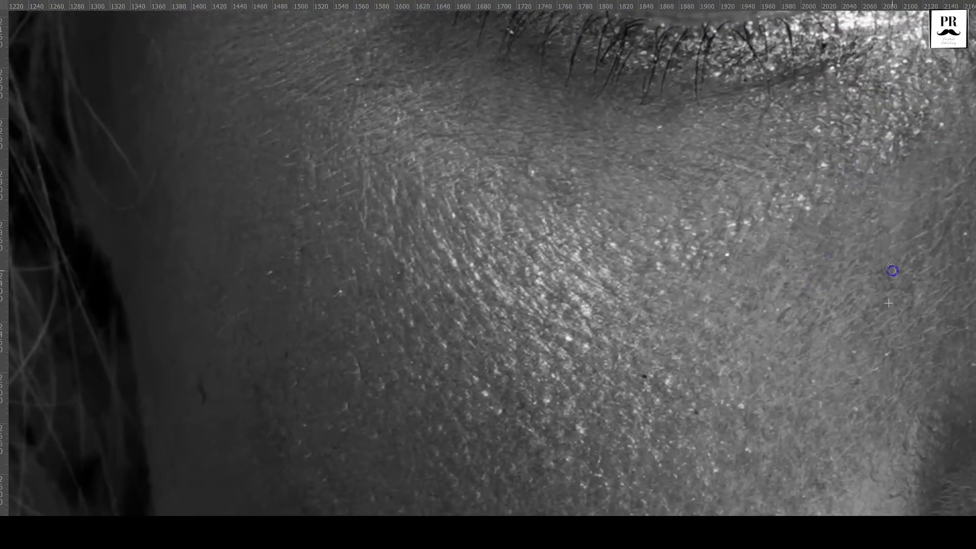
pyautogui.click(738, 260)
pyautogui.click(586, 195)
pyautogui.click(445, 249)
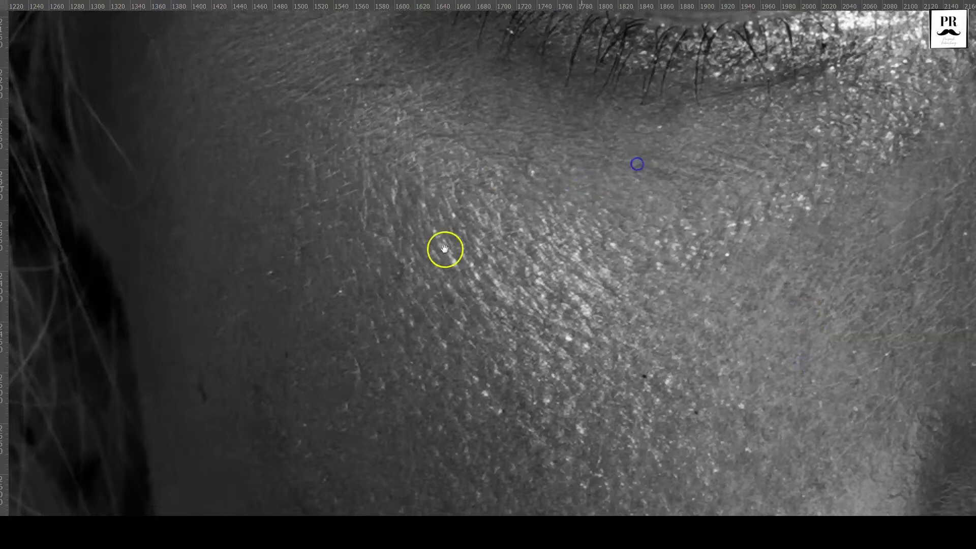
pyautogui.click(316, 284)
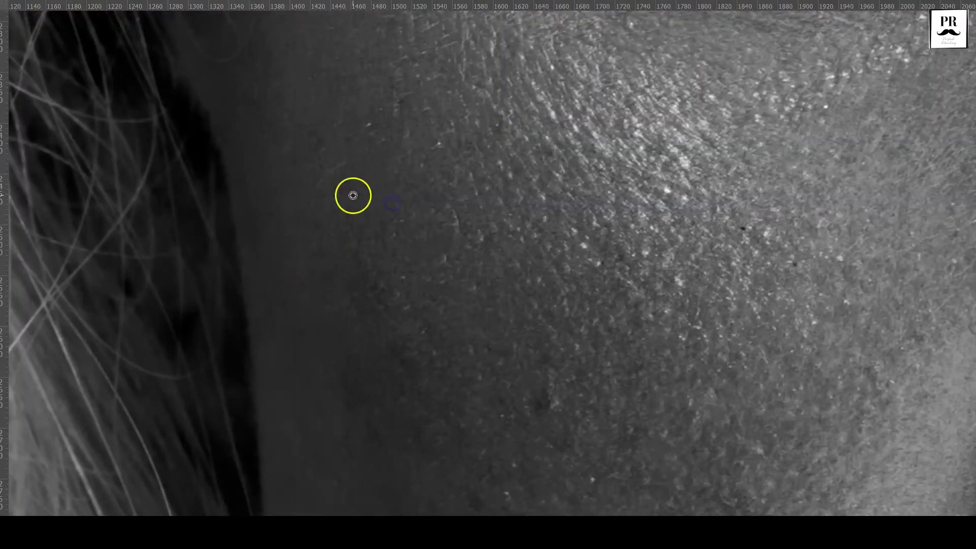
pyautogui.click(256, 94)
pyautogui.click(377, 397)
pyautogui.click(538, 391)
pyautogui.click(545, 276)
pyautogui.click(609, 251)
pyautogui.click(478, 188)
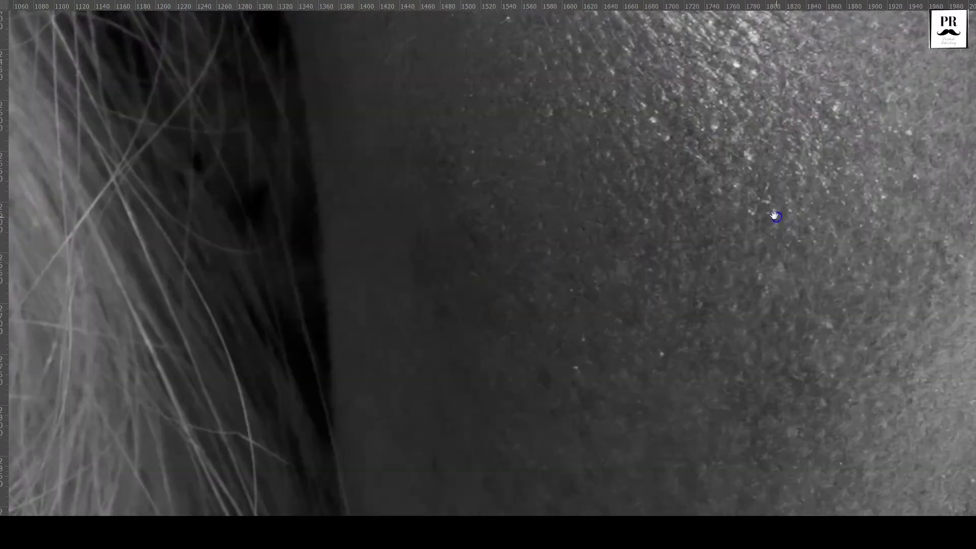
# Heal the dark spots on the lower cheek, cheek edge and toward the jaw.
pyautogui.click(476, 295)
pyautogui.click(412, 380)
pyautogui.click(386, 416)
pyautogui.click(409, 367)
pyautogui.click(410, 319)
pyautogui.moveTo(469, 307); pyautogui.dragTo(430, 280)
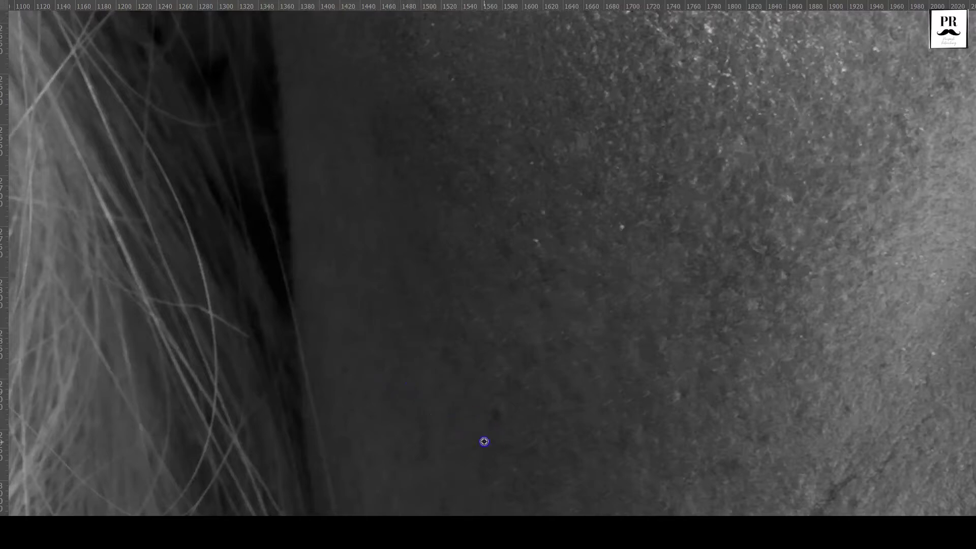
pyautogui.click(453, 358)
pyautogui.moveTo(580, 232); pyautogui.dragTo(492, 250)
pyautogui.click(610, 229)
pyautogui.click(638, 192)
pyautogui.click(479, 381)
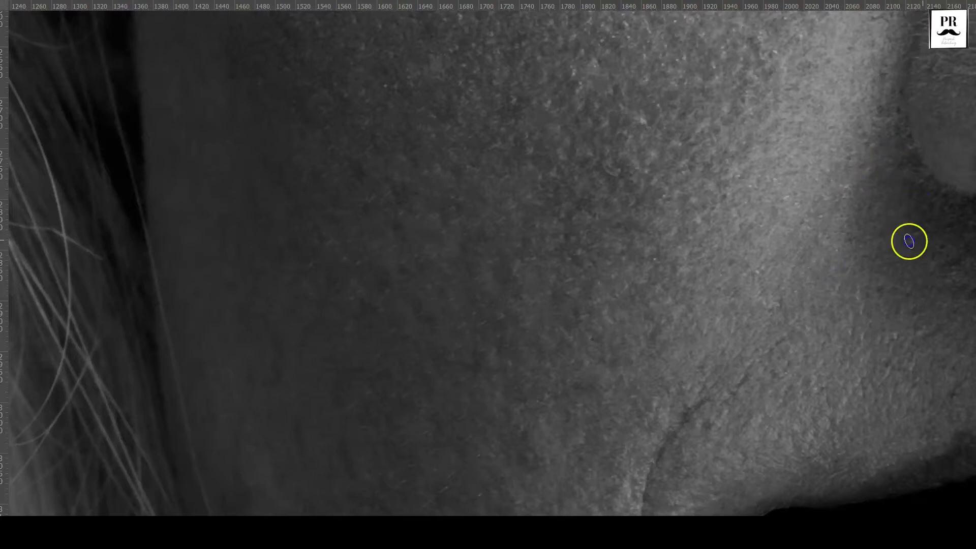
# Heal the marks beside the mouth corner and in its crease.
pyautogui.moveTo(908, 241); pyautogui.dragTo(928, 179)
pyautogui.click(750, 251)
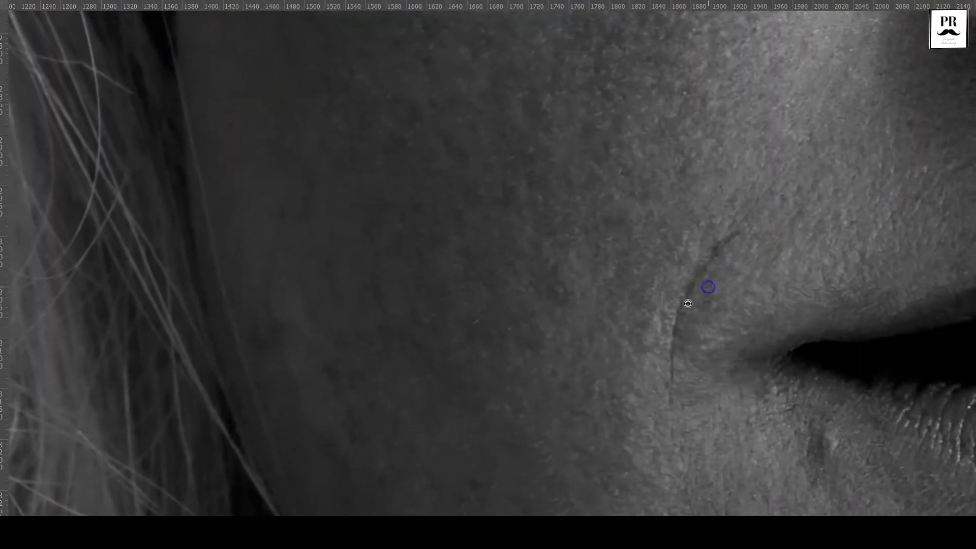
pyautogui.click(435, 320)
pyautogui.click(365, 383)
pyautogui.click(271, 346)
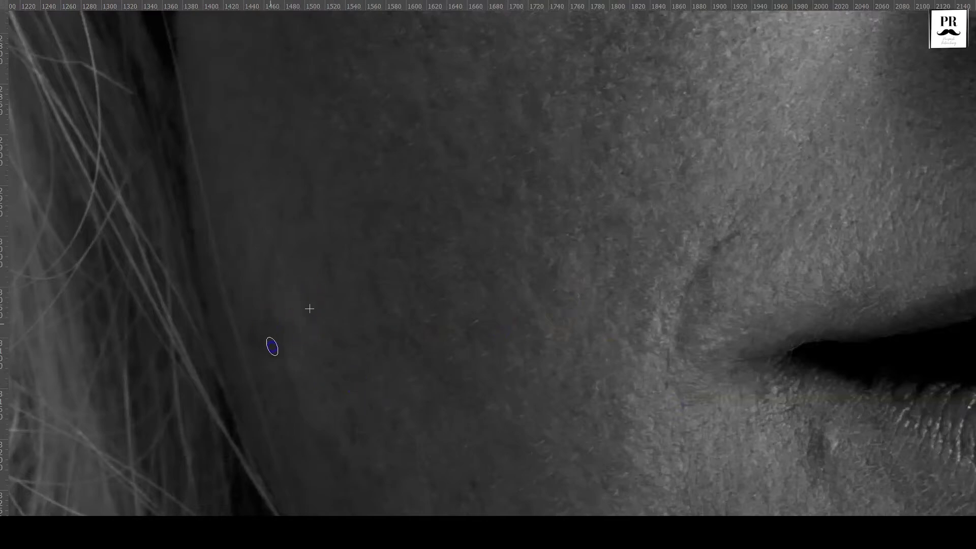
pyautogui.scroll(-4, 276, 364)
# Sample clean skin to heal lower-cheek and jawline spots and smooth a rough cheek patch.
pyautogui.keyDown('alt'); pyautogui.click(344, 204); pyautogui.keyUp('alt')
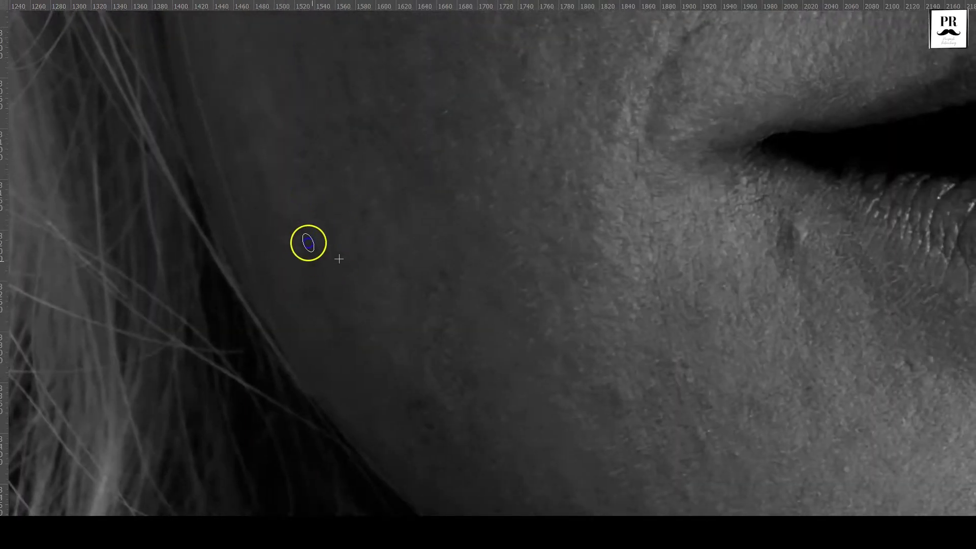
pyautogui.moveTo(477, 387); pyautogui.dragTo(394, 277)
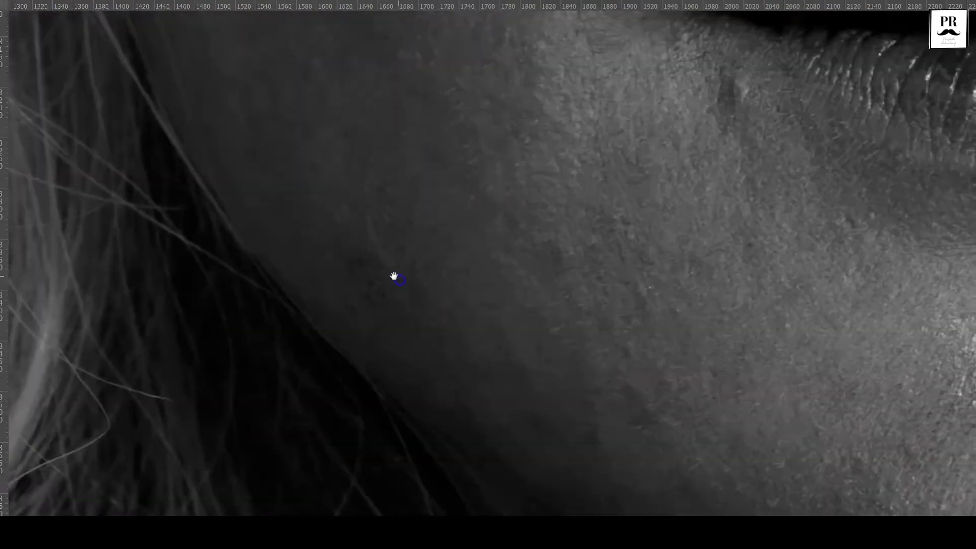
pyautogui.click(354, 310)
pyautogui.click(603, 282)
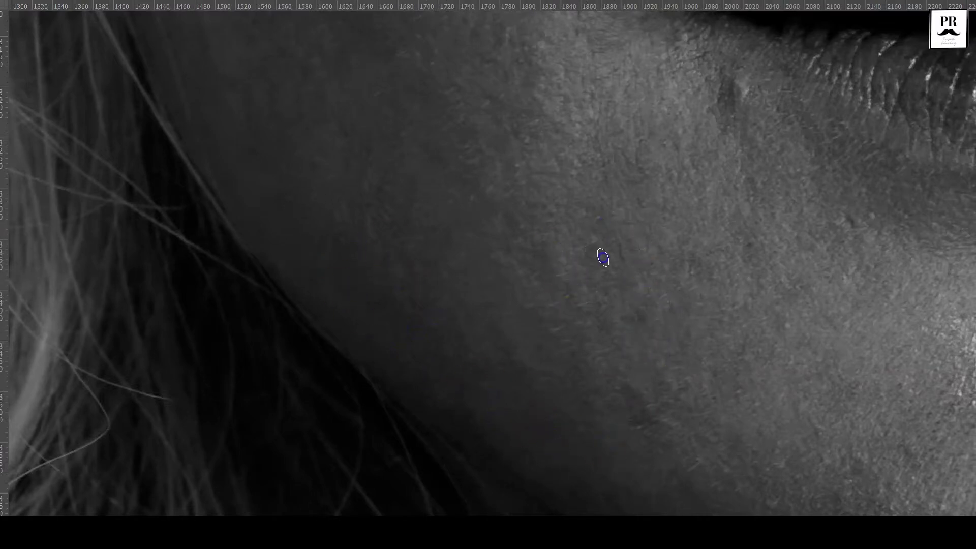
pyautogui.keyDown('alt'); pyautogui.click(681, 79); pyautogui.keyUp('alt')
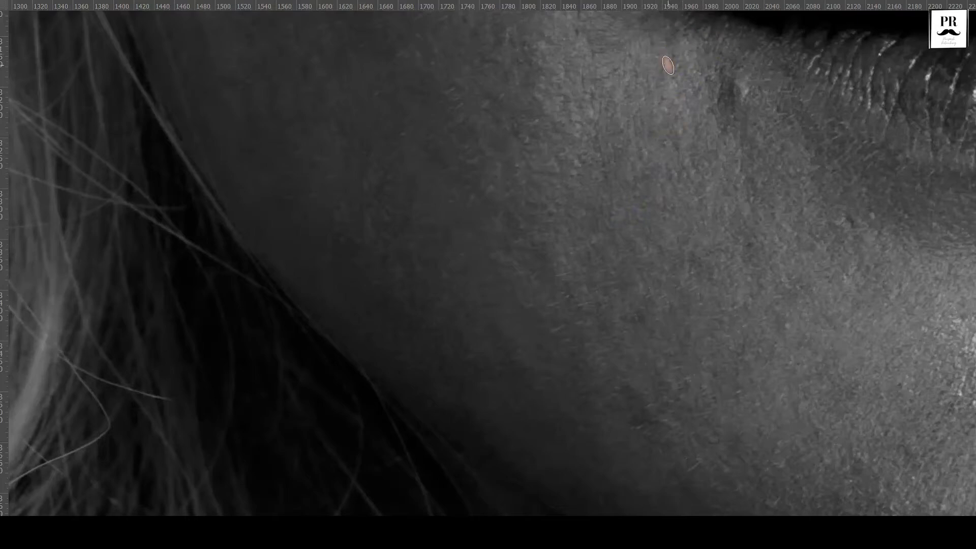
pyautogui.click(745, 249)
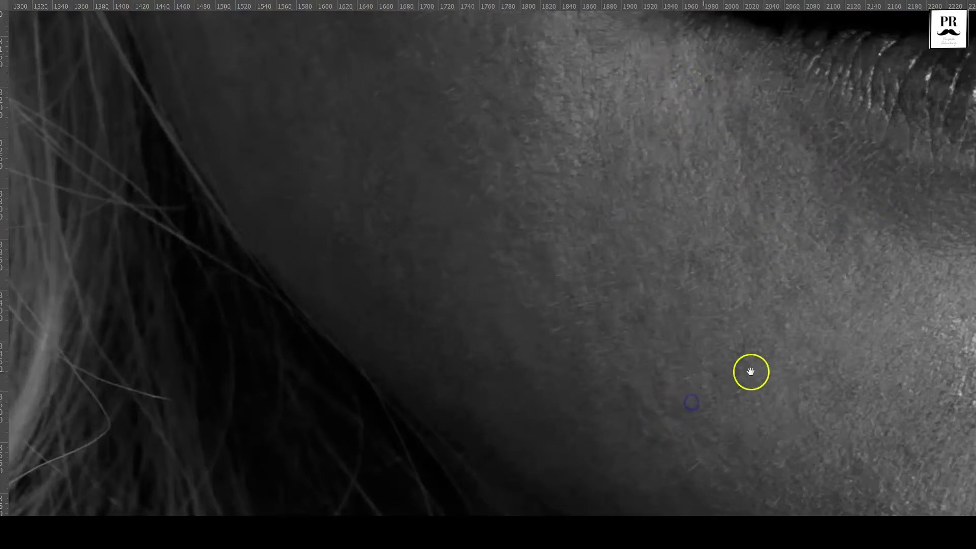
pyautogui.moveTo(751, 372); pyautogui.dragTo(655, 368)
pyautogui.click(758, 462)
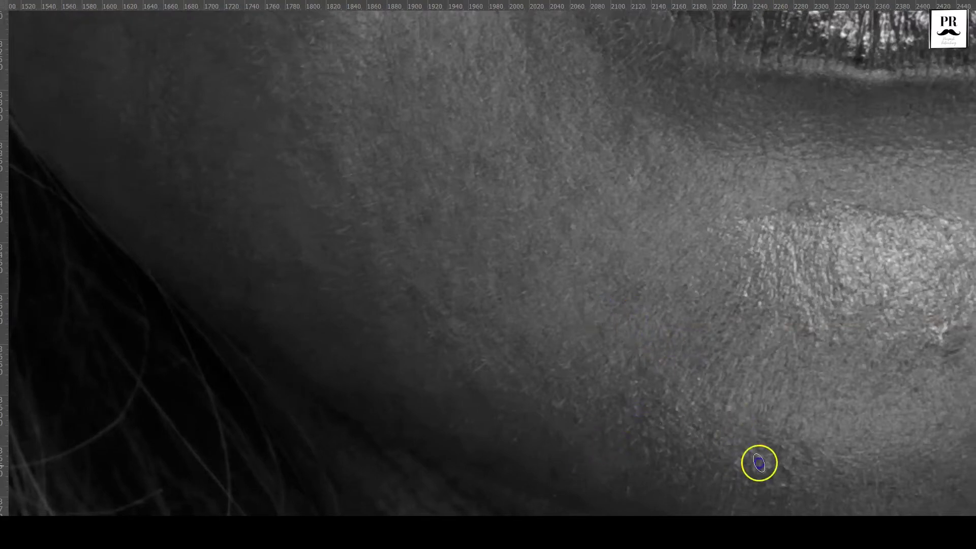
pyautogui.moveTo(874, 202); pyautogui.dragTo(786, 204)
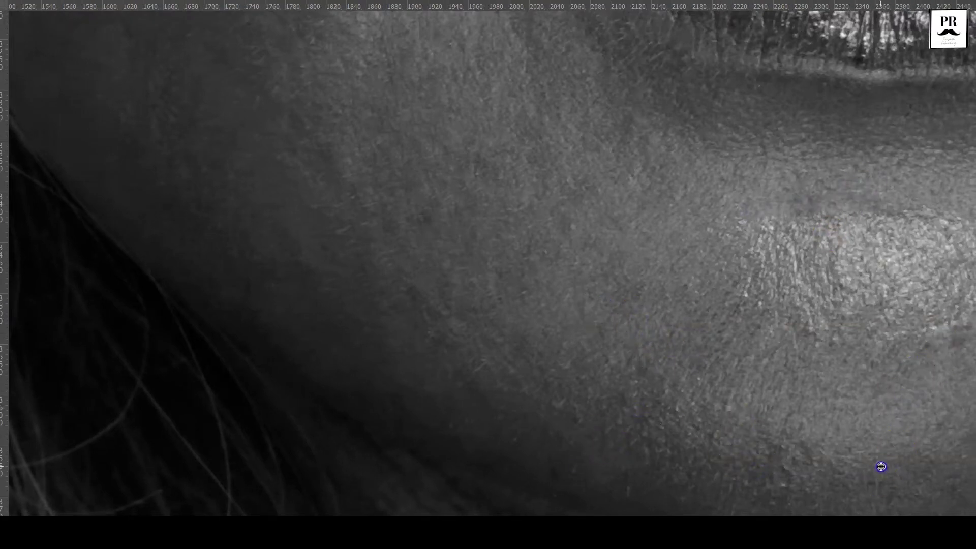
pyautogui.moveTo(815, 305); pyautogui.dragTo(623, 338)
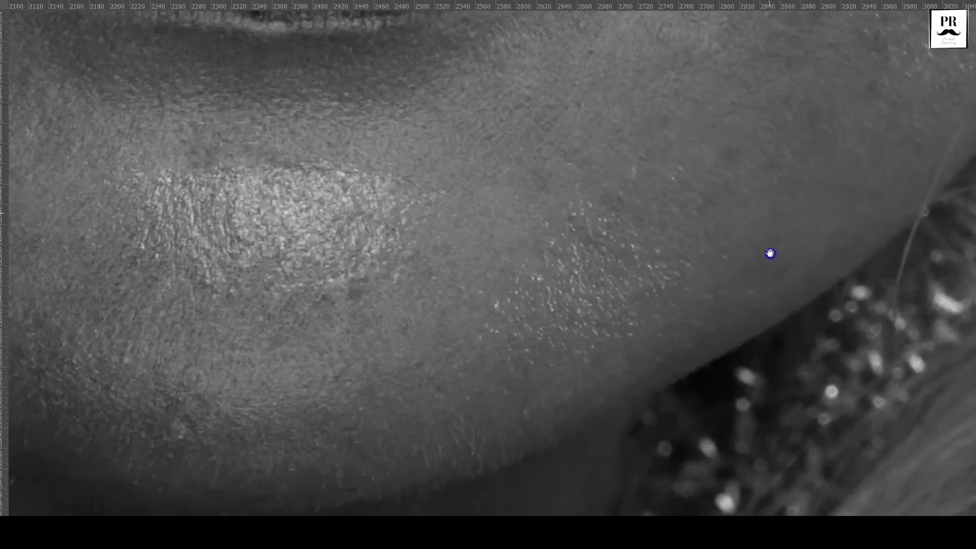
# Sample clean cheek skin and heal the spots on the cheek beside the lips.
pyautogui.moveTo(768, 244); pyautogui.dragTo(684, 276)
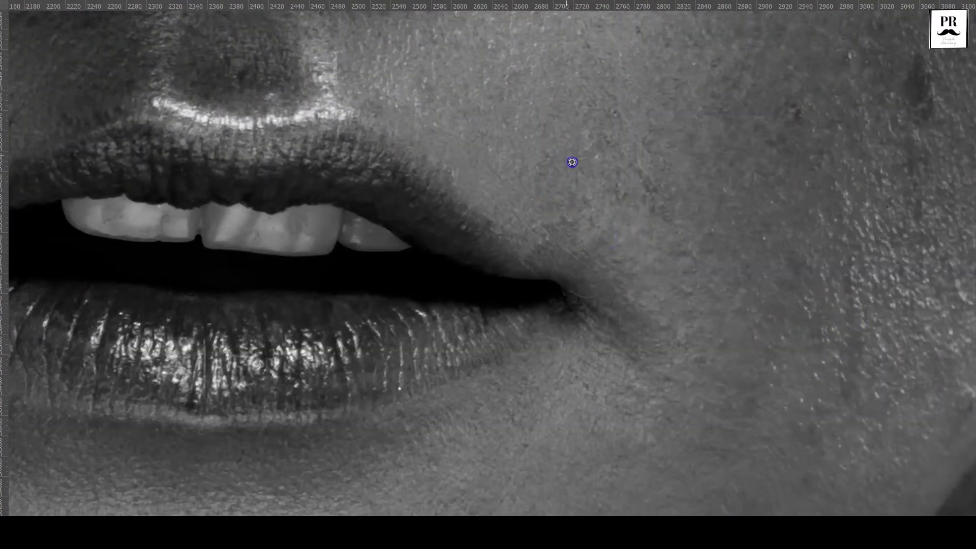
pyautogui.moveTo(678, 188); pyautogui.dragTo(691, 306)
pyautogui.click(856, 309)
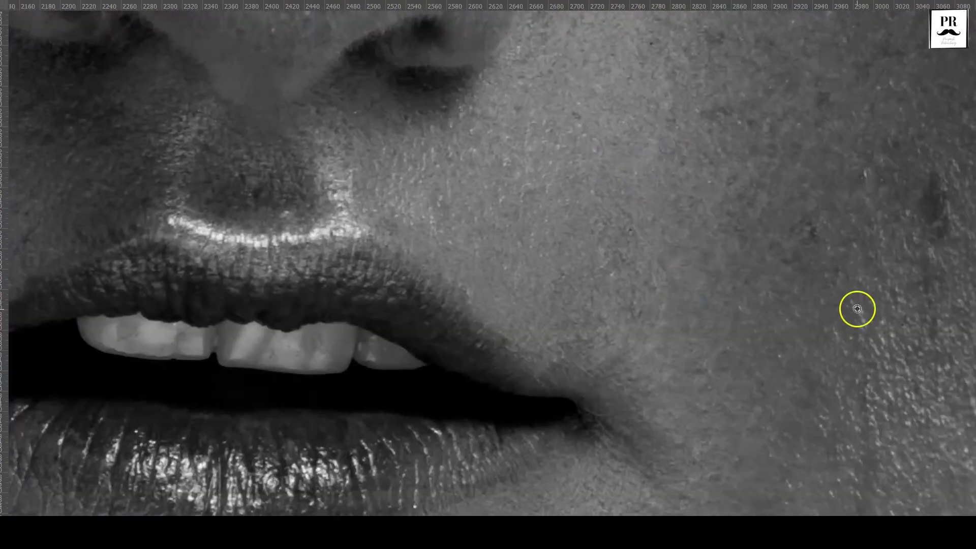
pyautogui.click(919, 296)
pyautogui.click(925, 319)
pyautogui.click(918, 307)
pyautogui.click(930, 127)
pyautogui.click(932, 176)
pyautogui.click(936, 145)
pyautogui.scroll(2, 895, 233)
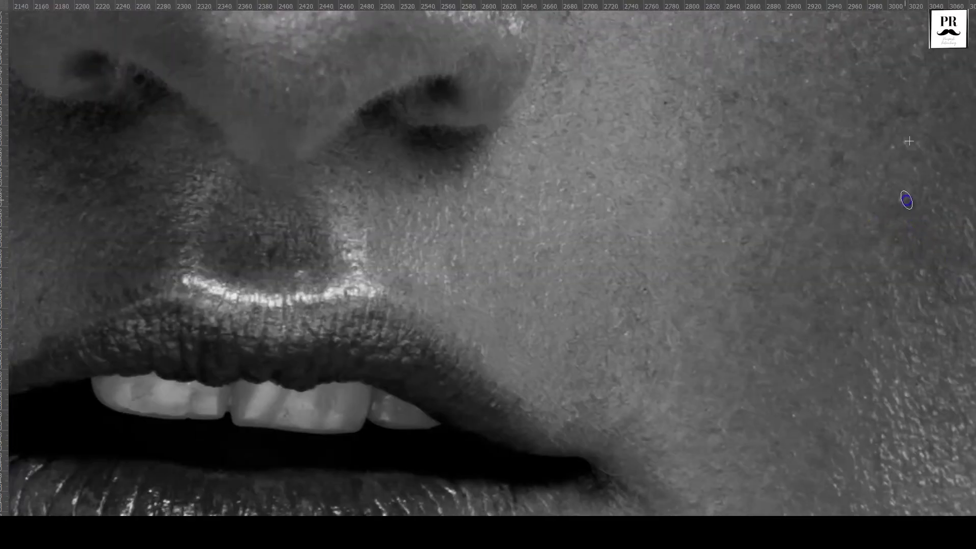
# Remove the dark cheek blemishes, a stray dark hair and a bright upper-cheek streak.
pyautogui.click(664, 102)
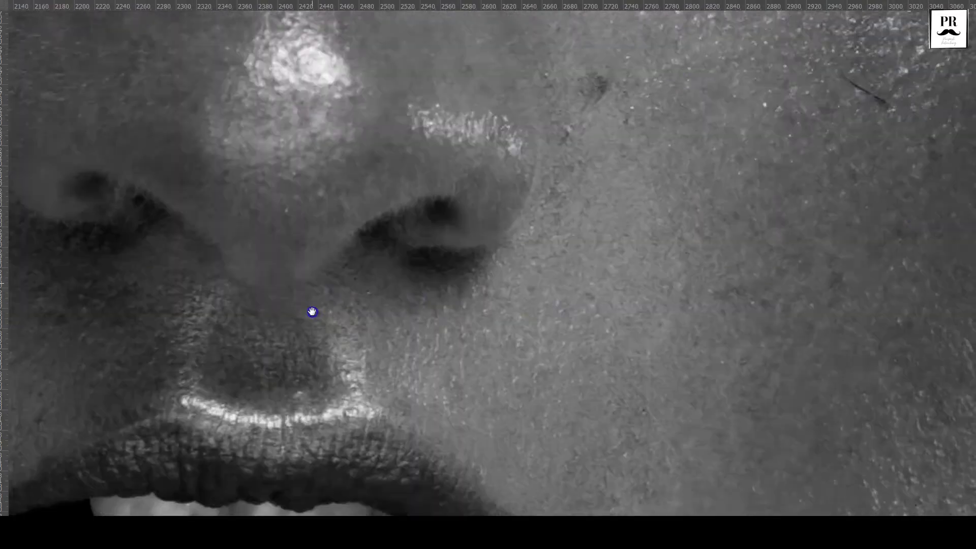
pyautogui.scroll(3, 312, 311)
pyautogui.hscroll(5, 473, 153)
pyautogui.moveTo(595, 252); pyautogui.dragTo(575, 241)
pyautogui.click(310, 233)
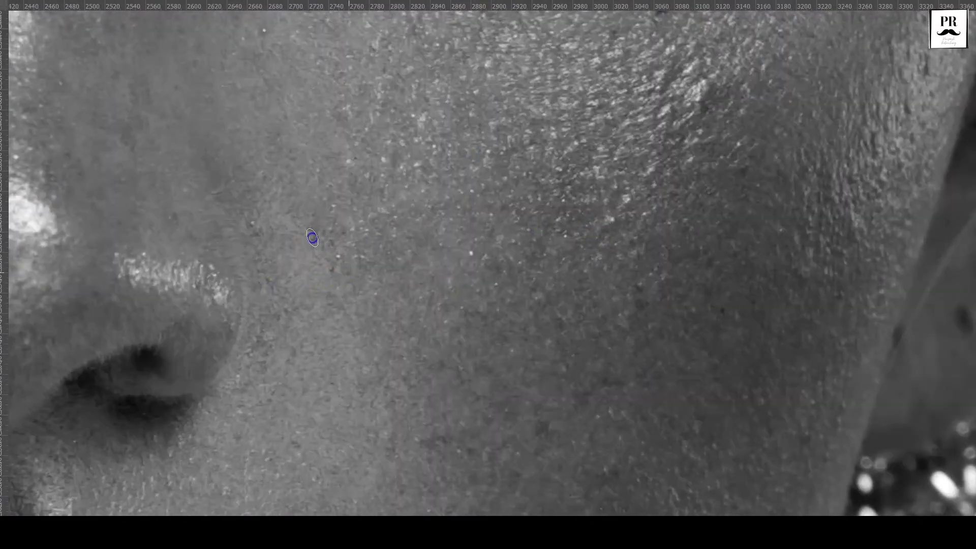
pyautogui.click(570, 402)
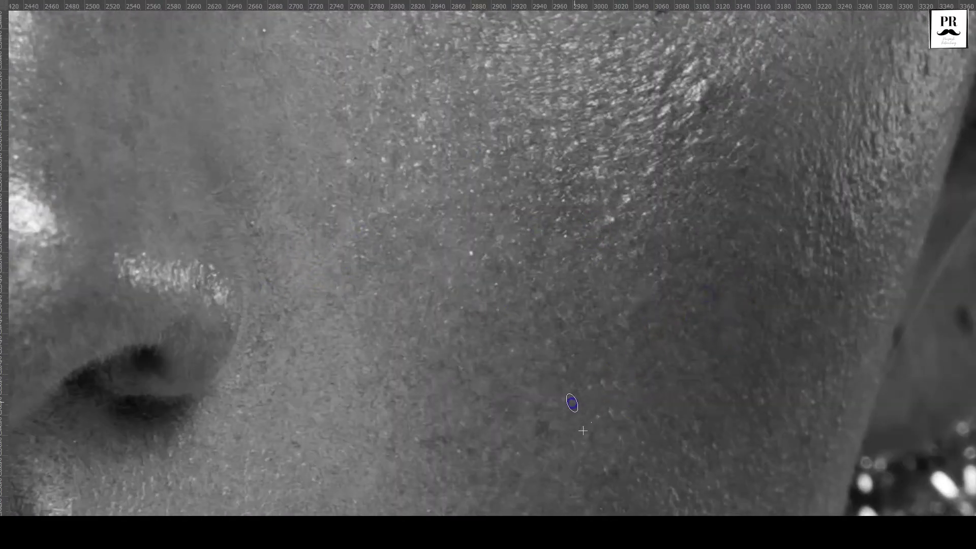
pyautogui.moveTo(698, 103); pyautogui.dragTo(688, 122)
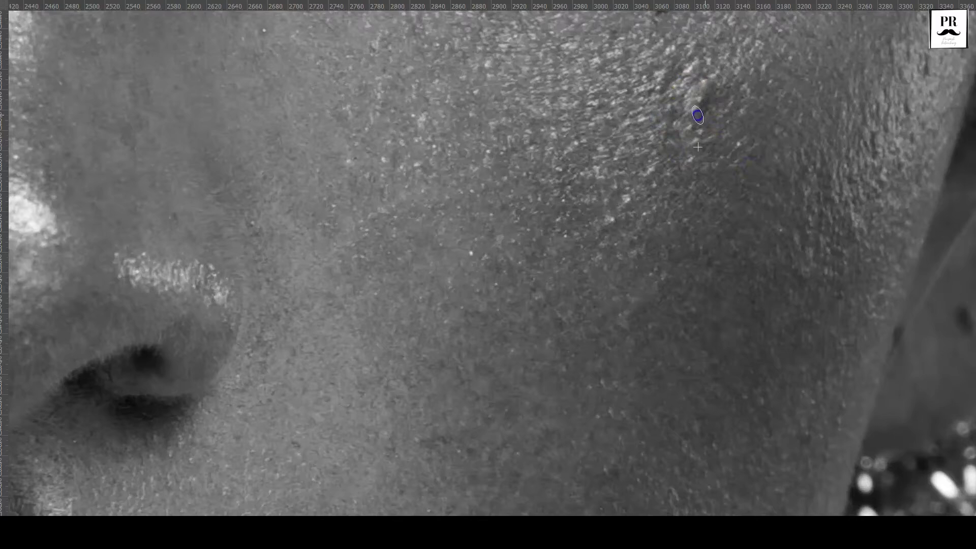
pyautogui.scroll(5, 699, 315)
pyautogui.hscroll(-5, 700, 315)
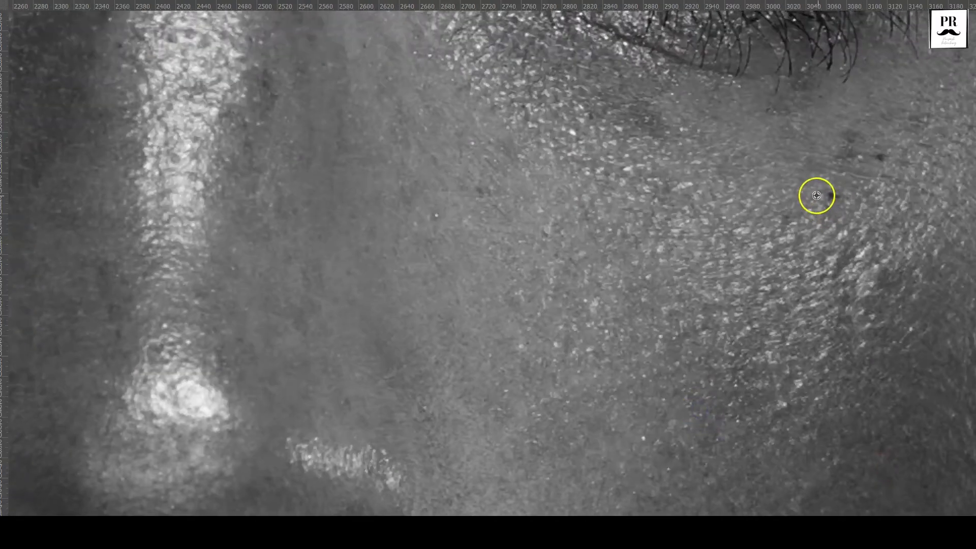
# Sample clean skin near the eye and heal the spots below it.
pyautogui.keyDown('alt'); pyautogui.click(837, 198); pyautogui.keyUp('alt')
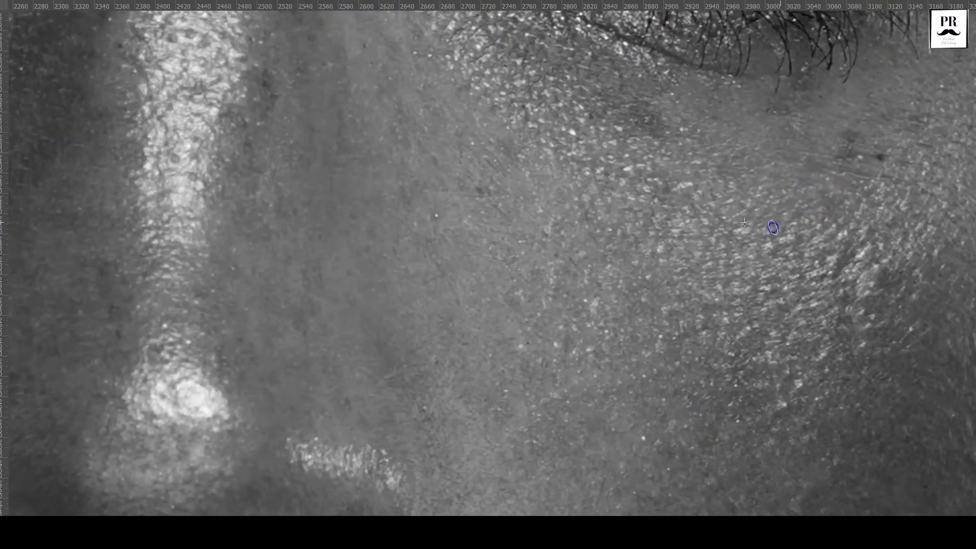
pyautogui.click(818, 118)
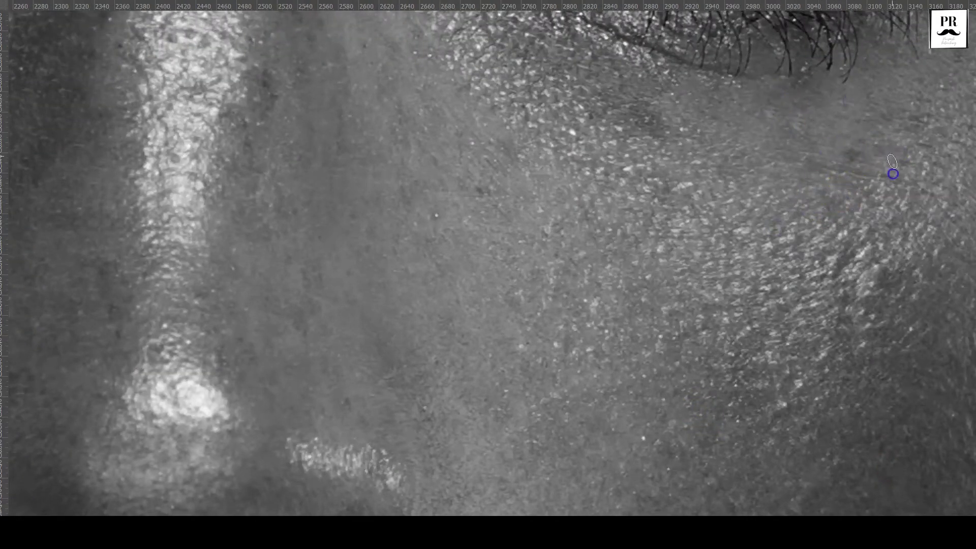
pyautogui.hscroll(-5, 834, 174)
pyautogui.keyDown('alt'); pyautogui.click(763, 146); pyautogui.keyUp('alt')
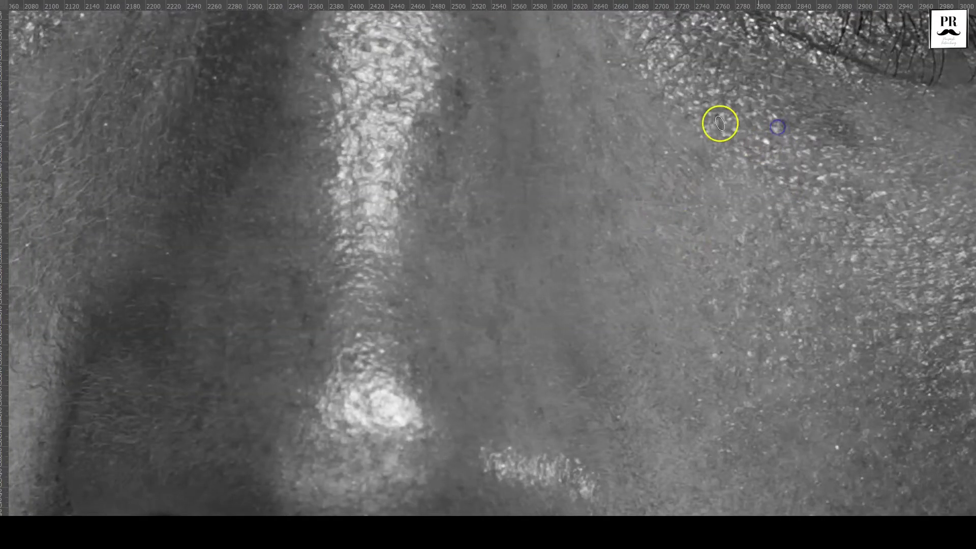
pyautogui.moveTo(407, 232); pyautogui.dragTo(410, 329)
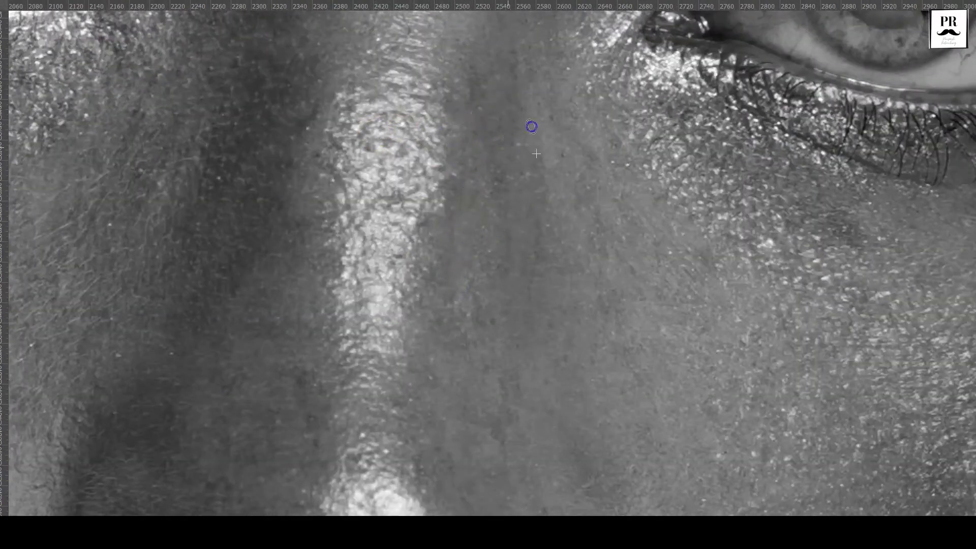
pyautogui.click(690, 127)
# Check the forehead, nose, mouth and neck using bird's-eye view jumps, then zoom out.
pyautogui.moveTo(659, 109); pyautogui.dragTo(649, 144)
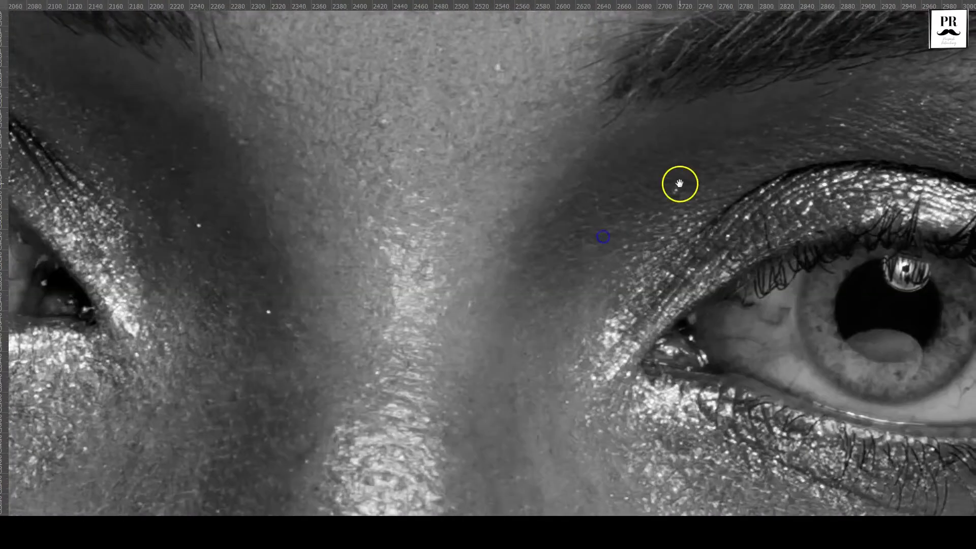
pyautogui.moveTo(640, 102); pyautogui.dragTo(442, 122)
pyautogui.moveTo(544, 201); pyautogui.dragTo(693, 174)
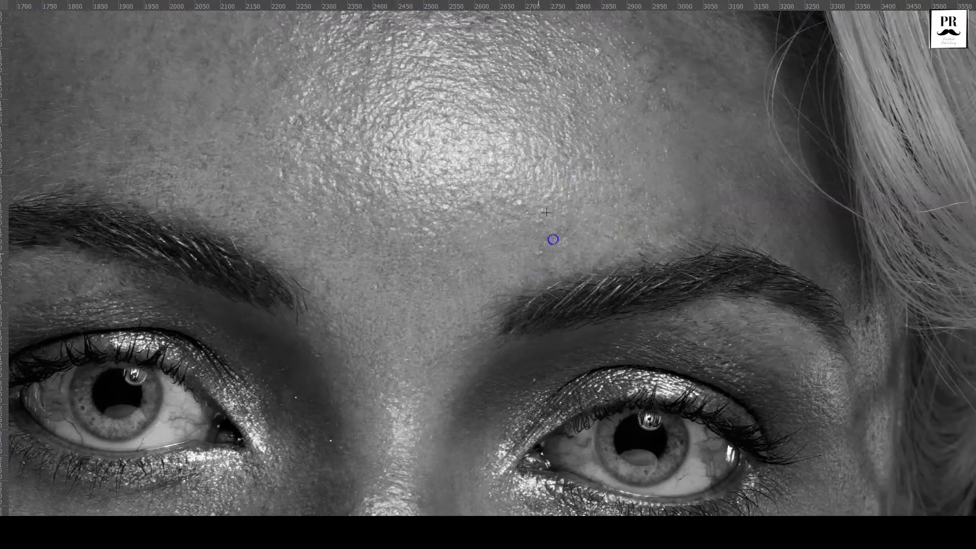
pyautogui.moveTo(662, 212); pyautogui.dragTo(717, 168)
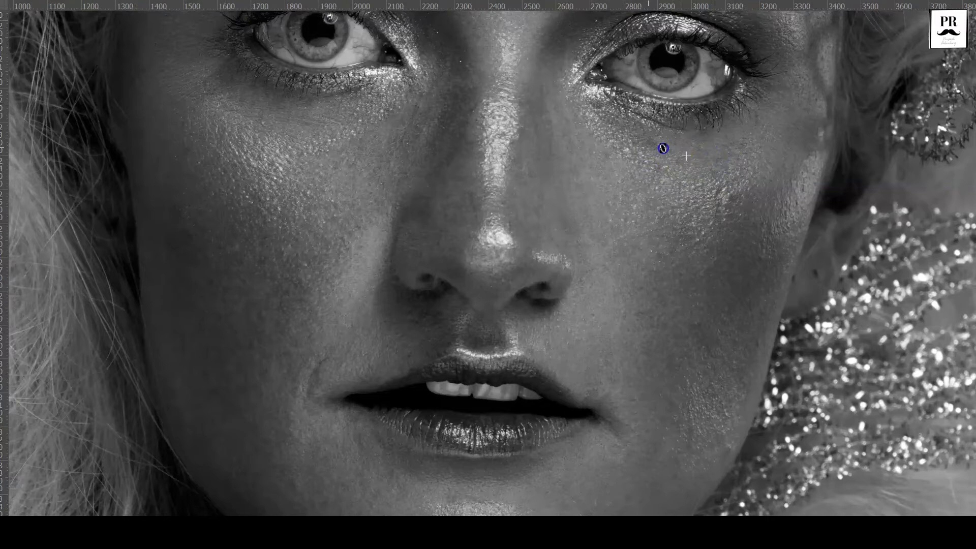
pyautogui.moveTo(732, 202)
pyautogui.mouseDown()
pyautogui.moveTo(644, 375)
pyautogui.moveTo(565, 323)
pyautogui.mouseUp()
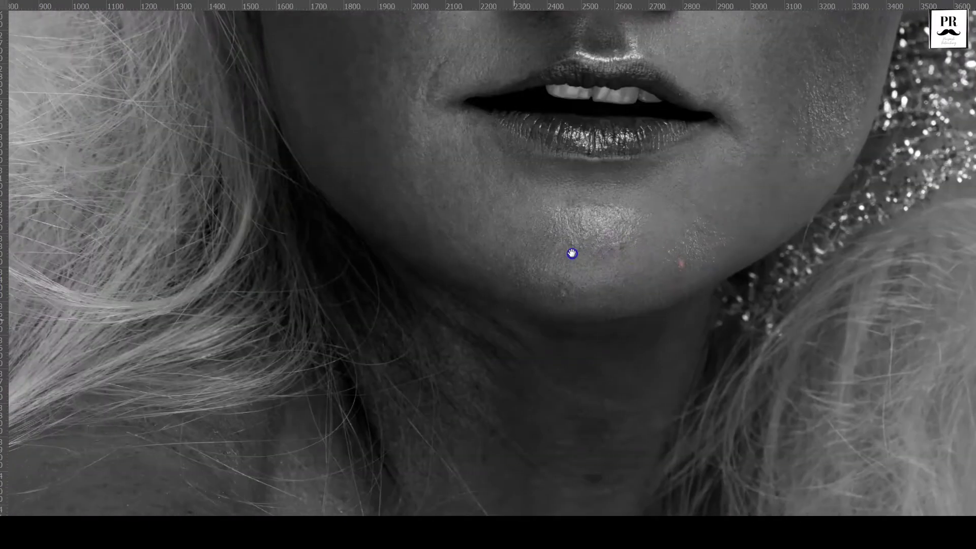
pyautogui.moveTo(542, 274)
pyautogui.mouseDown()
pyautogui.moveTo(641, 231)
pyautogui.moveTo(631, 266)
pyautogui.mouseUp()
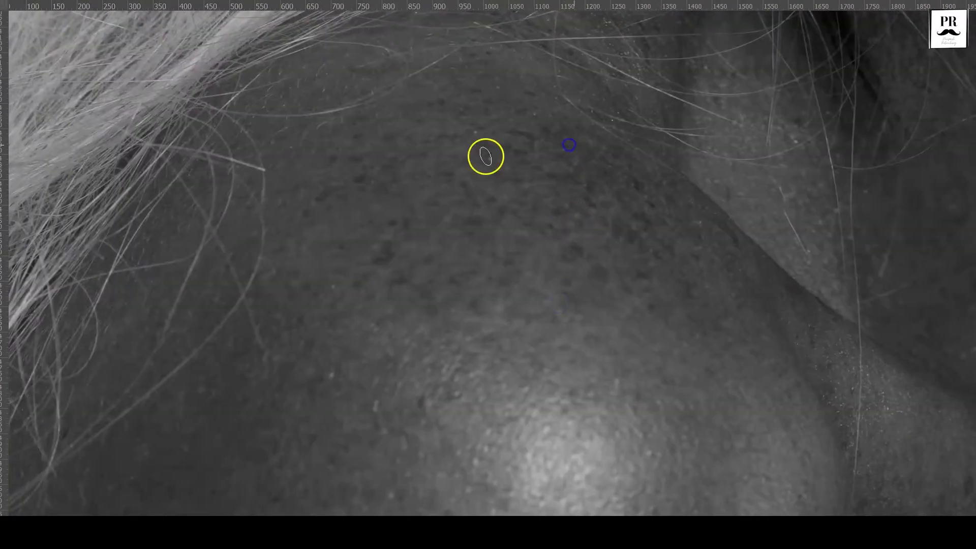
pyautogui.scroll(-5, 500, 265)
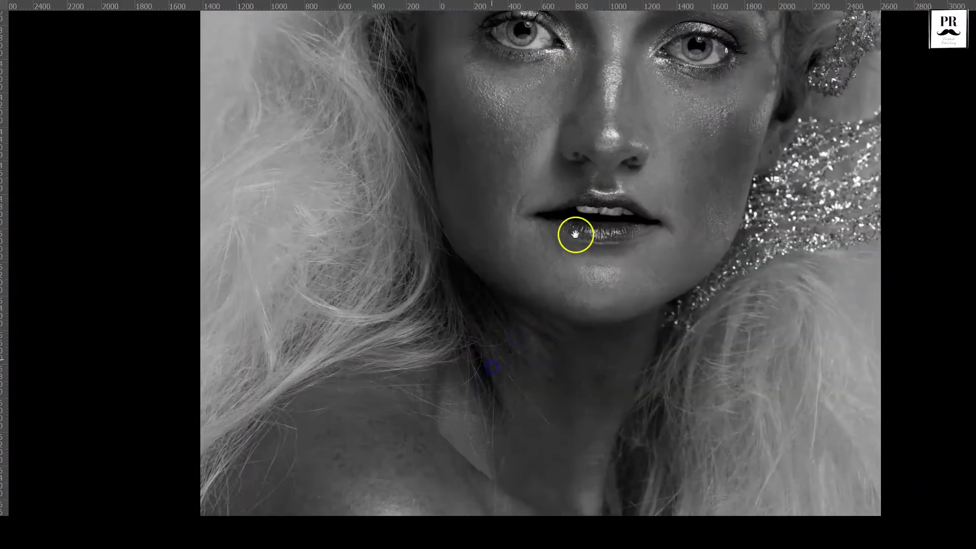
pyautogui.press('f')
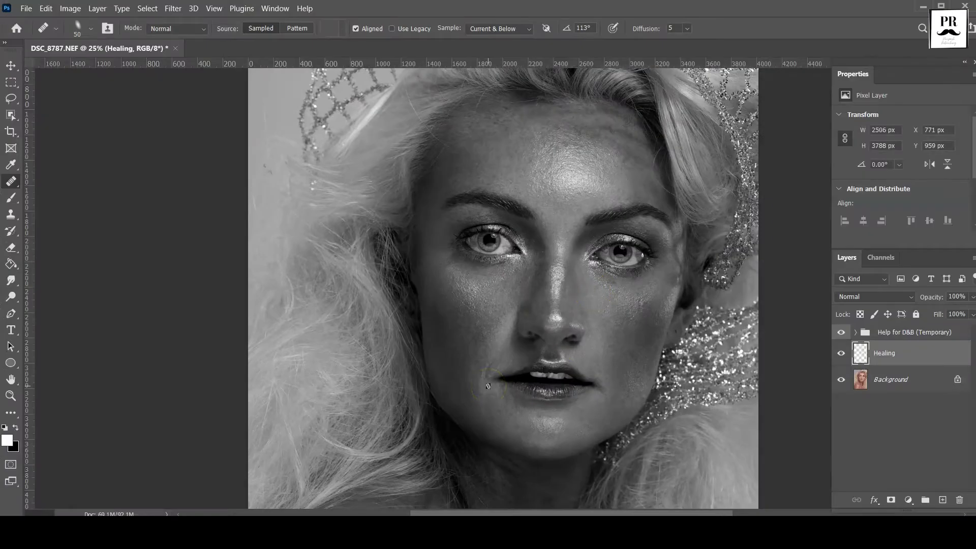
pyautogui.click(841, 353)
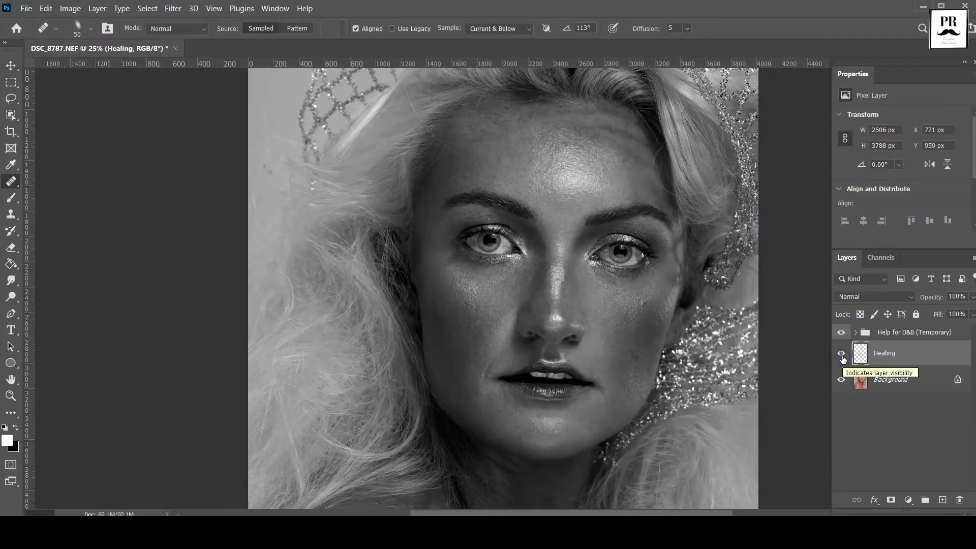
pyautogui.click(841, 355)
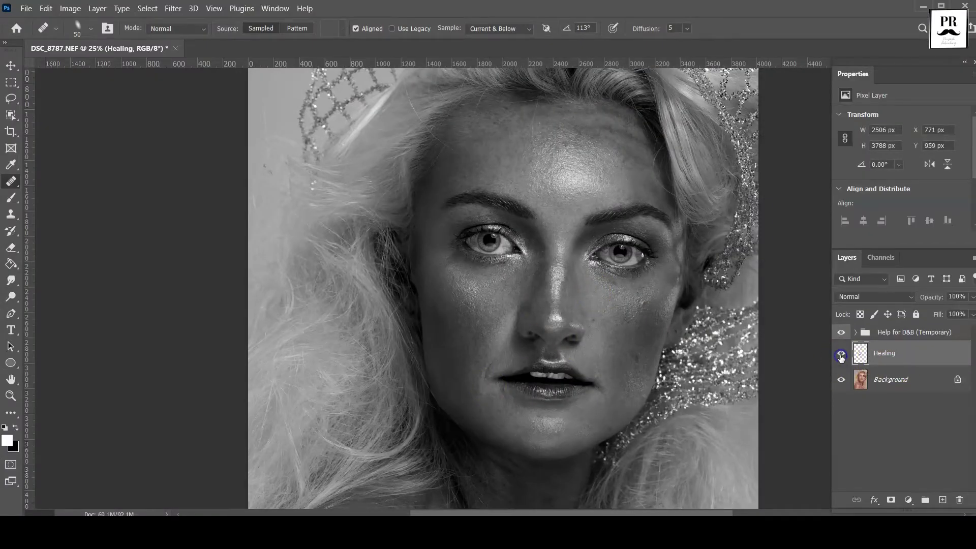
pyautogui.scroll(3, 751, 354)
pyautogui.click(841, 355)
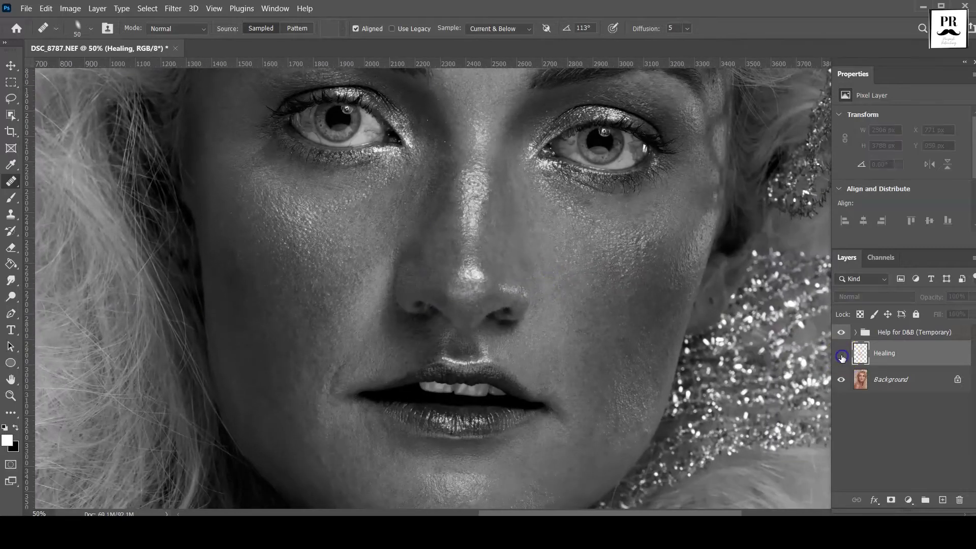
pyautogui.click(842, 356)
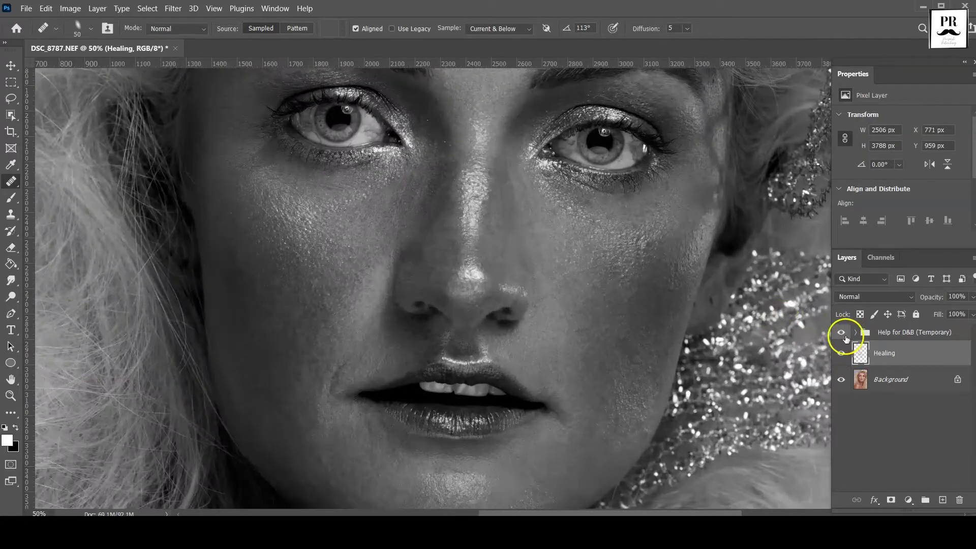
pyautogui.click(841, 332)
pyautogui.click(841, 356)
pyautogui.click(841, 331)
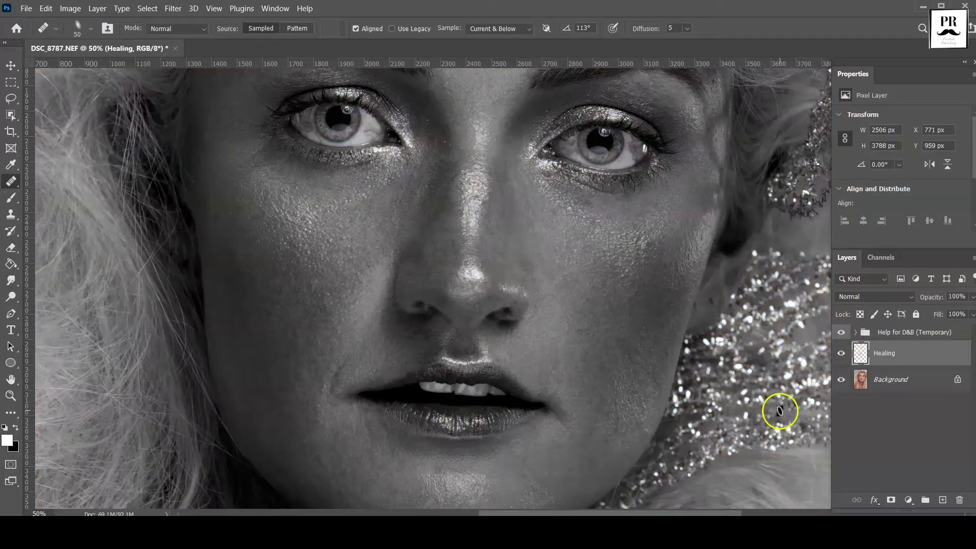
pyautogui.hotkey('ctrl', '-')
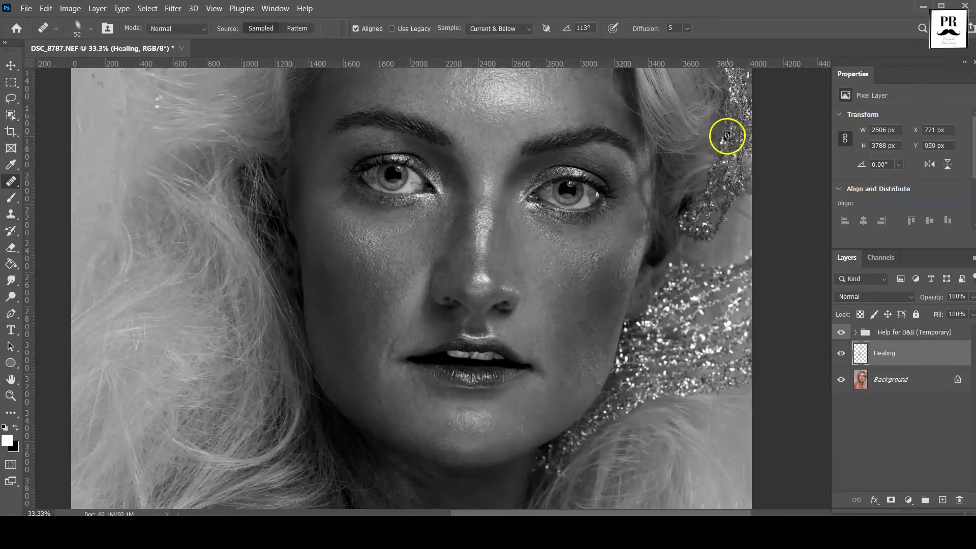
pyautogui.hotkey('ctrl', '-')
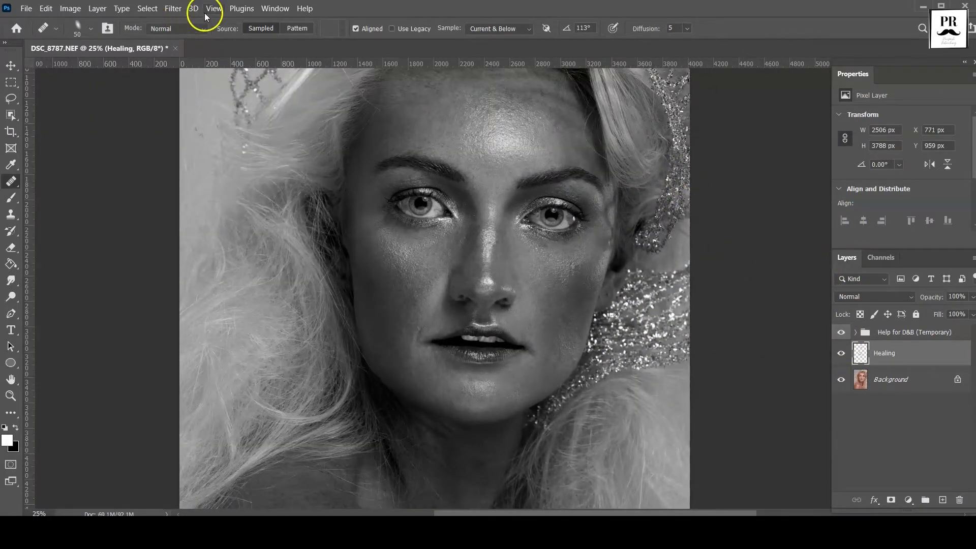
# Run the dodge and burn setup action from the Actions panel.
pyautogui.click(275, 8)
pyautogui.click(320, 102)
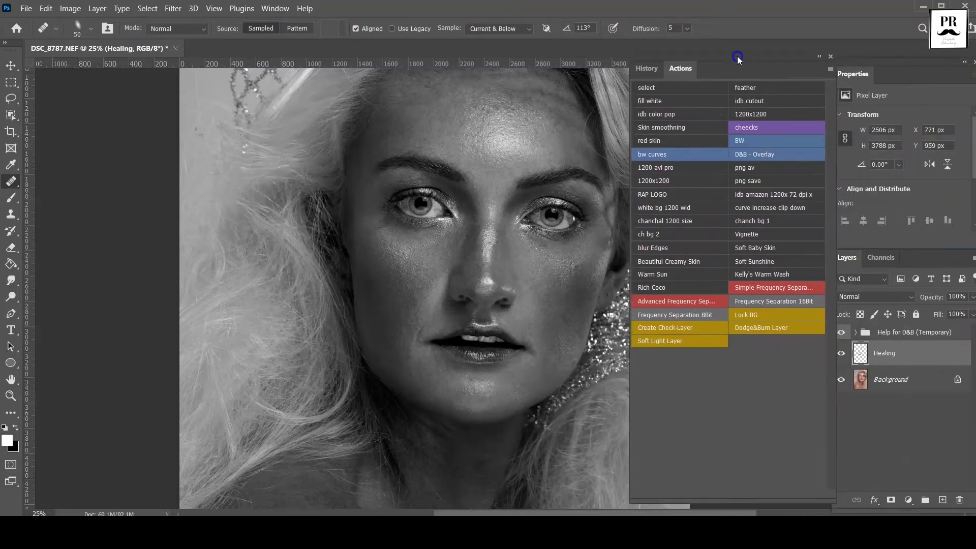
pyautogui.click(760, 160)
pyautogui.press('Return')
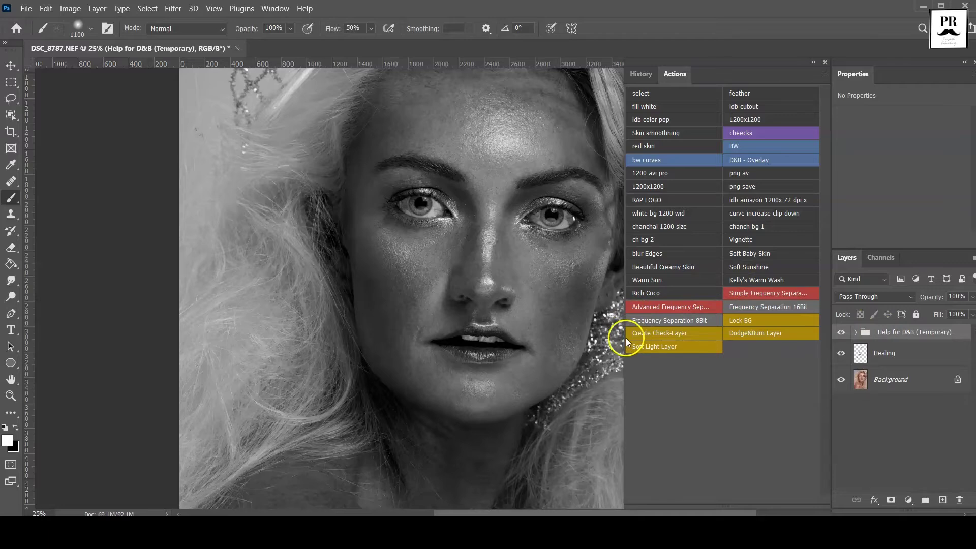
pyautogui.moveTo(625, 343); pyautogui.dragTo(683, 340)
pyautogui.click(741, 229)
pyautogui.press('Return')
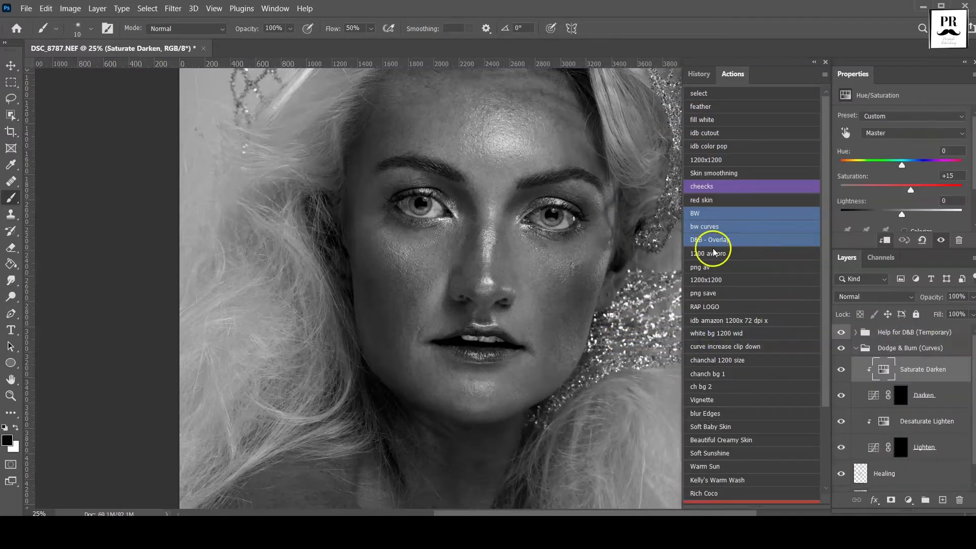
pyautogui.click(825, 61)
# Duplicate the new Dodge & Burn curves group.
pyautogui.click(862, 349)
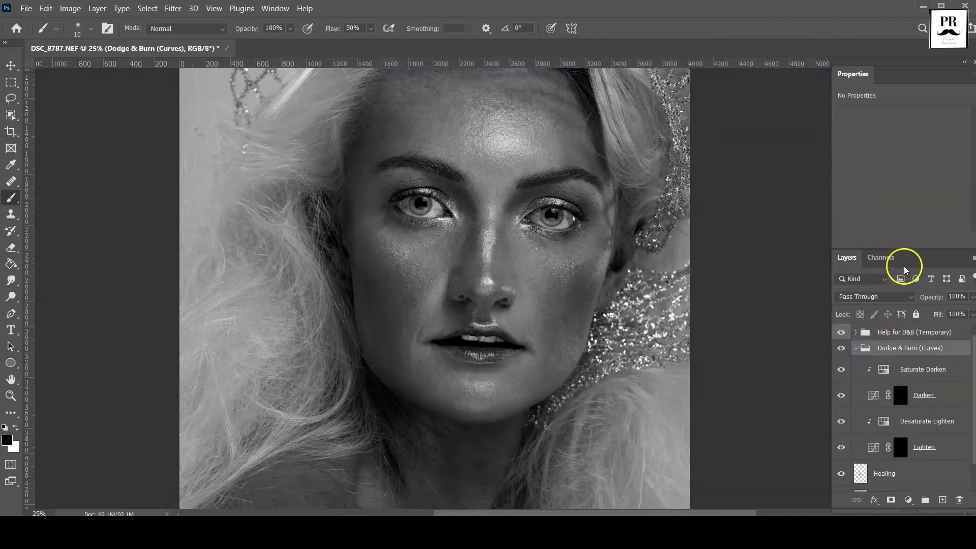
pyautogui.moveTo(901, 249); pyautogui.dragTo(904, 223)
pyautogui.moveTo(945, 491); pyautogui.dragTo(945, 520)
pyautogui.click(900, 421)
pyautogui.click(855, 322)
pyautogui.hotkey('ctrl', 'j')
pyautogui.click(931, 339)
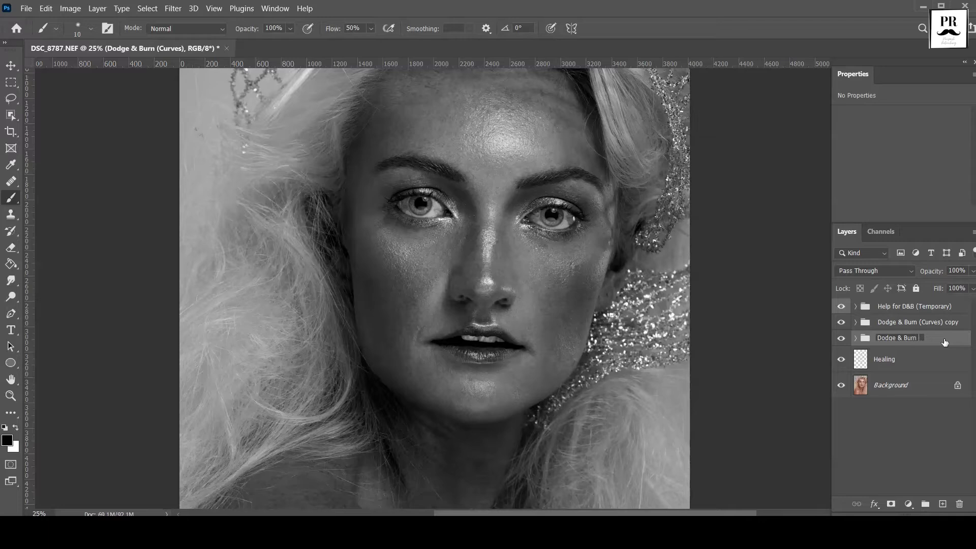
pyautogui.write('Minimal')
# Name the copy Dodge & Burn Contour, hide it, and select Minimal's Lighten mask.
pyautogui.doubleClick(920, 322)
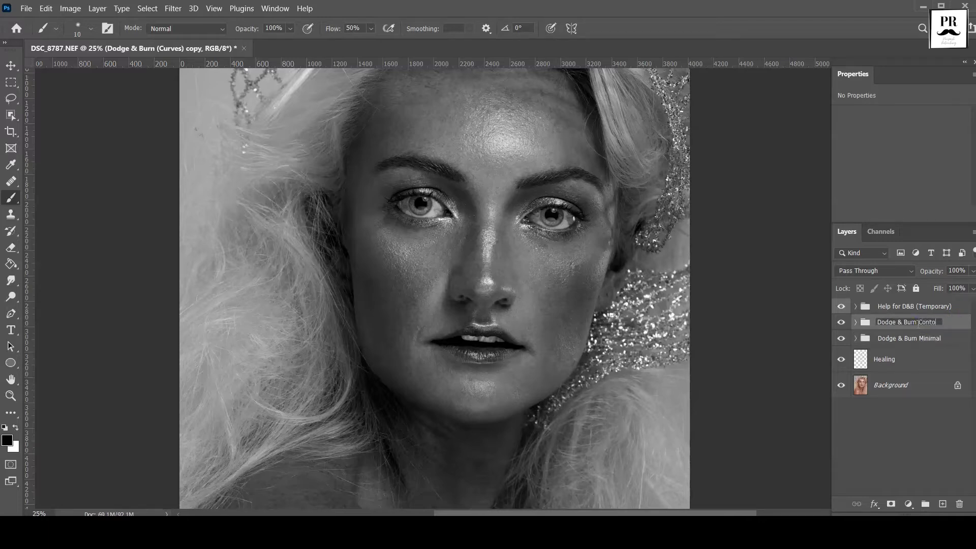
pyautogui.click(867, 339)
pyautogui.click(841, 323)
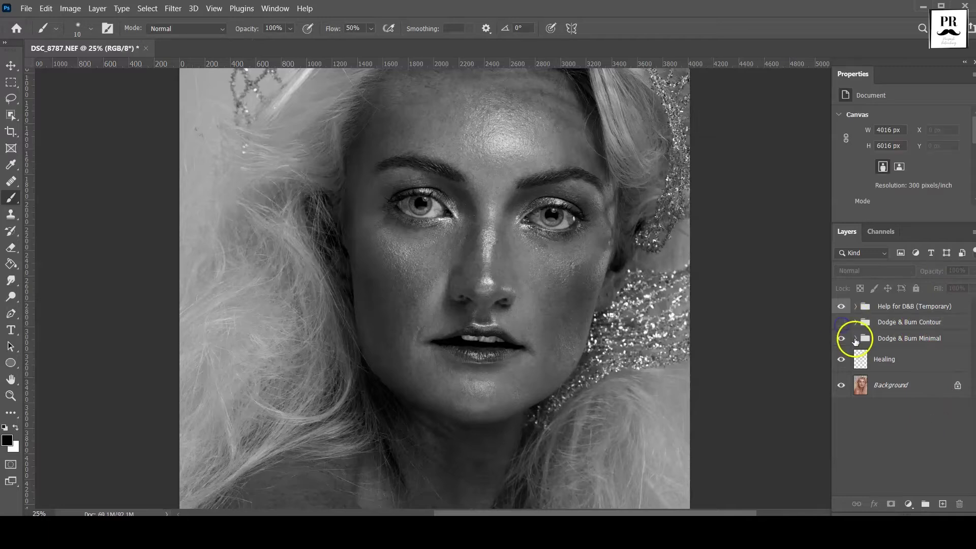
pyautogui.click(855, 338)
pyautogui.click(901, 438)
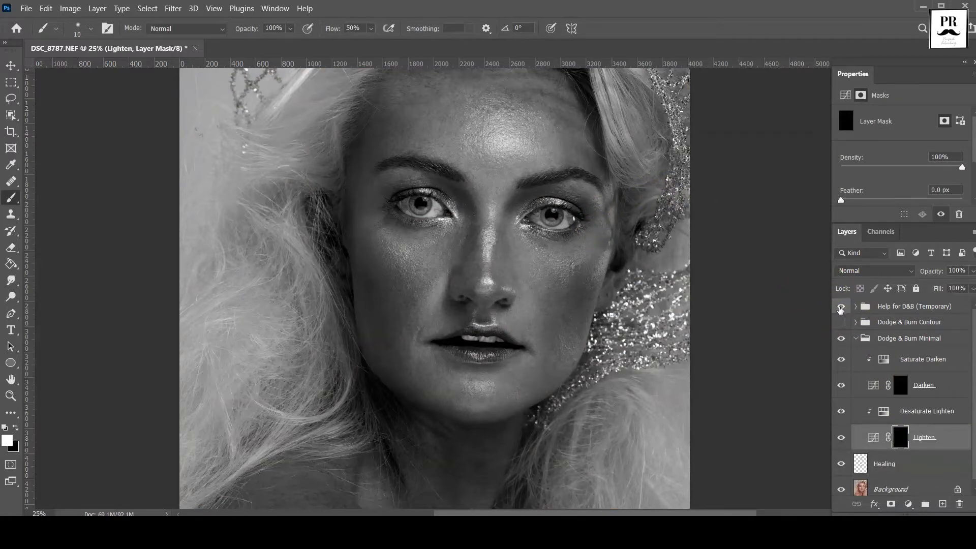
# Preview the portrait in colour, then go full screen and paint a first faint stroke with a larger brush.
pyautogui.click(841, 307)
pyautogui.press('f')
pyautogui.write('1')
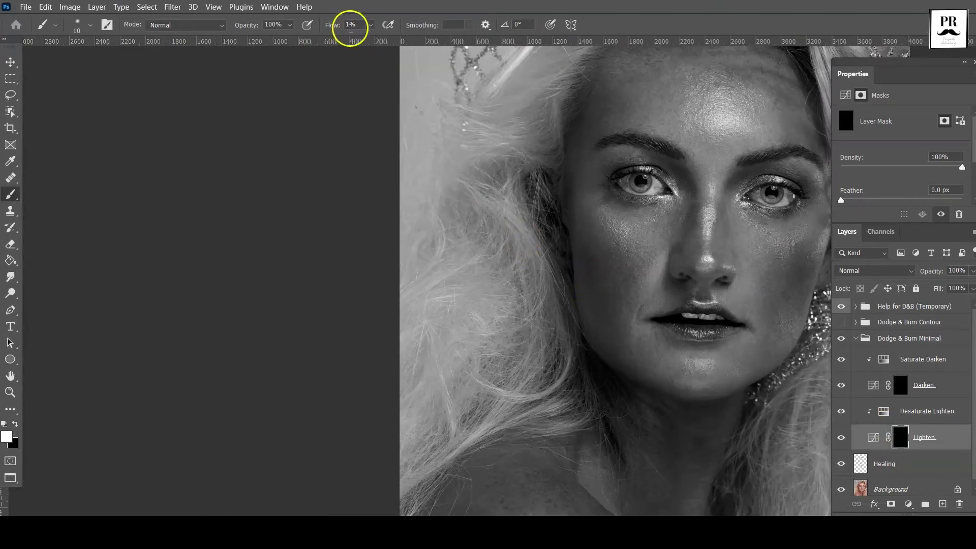
pyautogui.moveTo(701, 185); pyautogui.dragTo(686, 200)
pyautogui.press(']')
pyautogui.press(']')
pyautogui.press(']')
pyautogui.scroll(1, 519, 268)
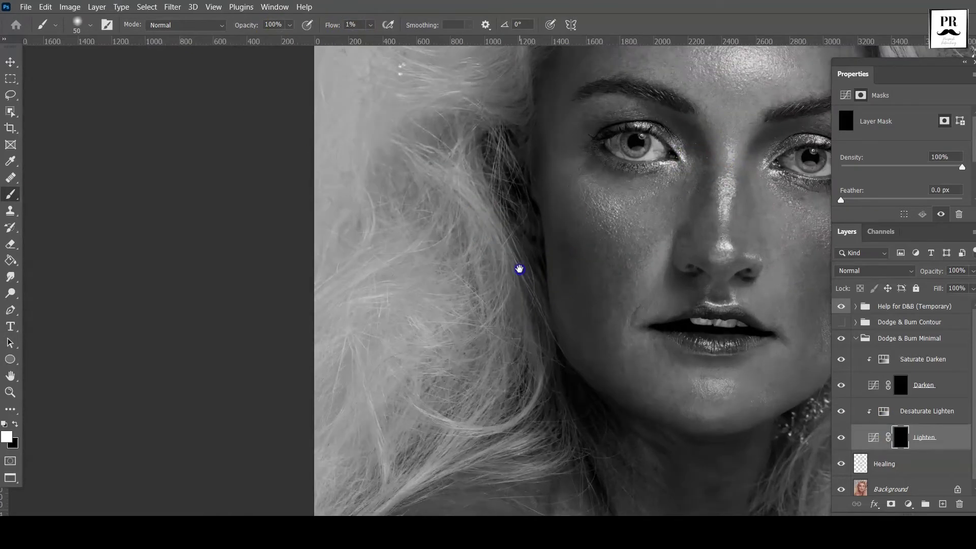
pyautogui.press('f')
pyautogui.scroll(1, 663, 166)
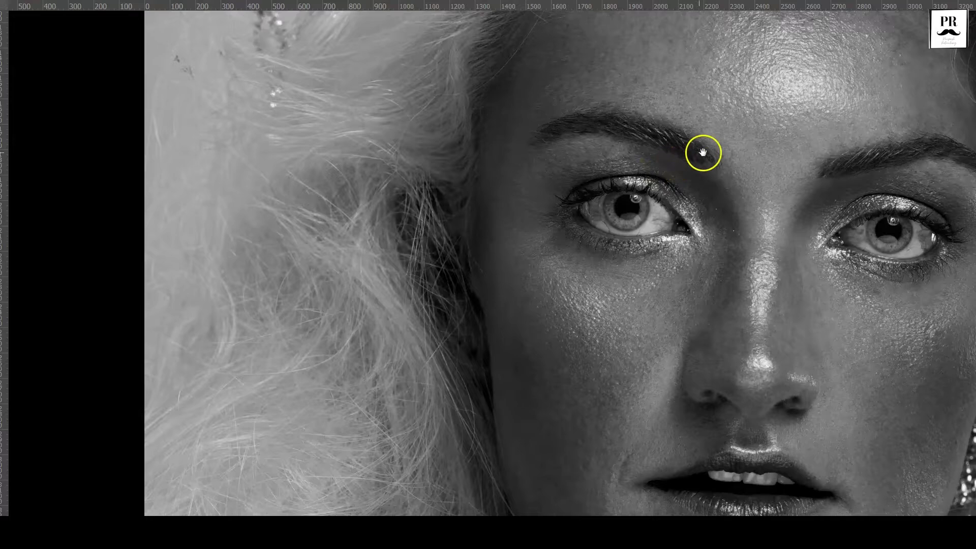
pyautogui.moveTo(703, 153); pyautogui.dragTo(476, 282)
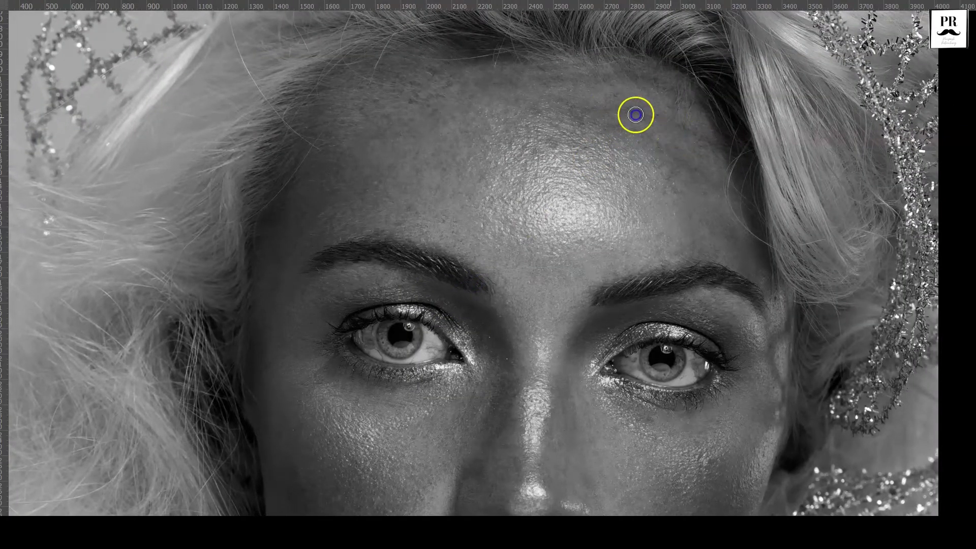
pyautogui.scroll(1, 702, 147)
# Lighten dark spots and patches across the forehead and near the brow at 1% flow.
pyautogui.click(588, 116)
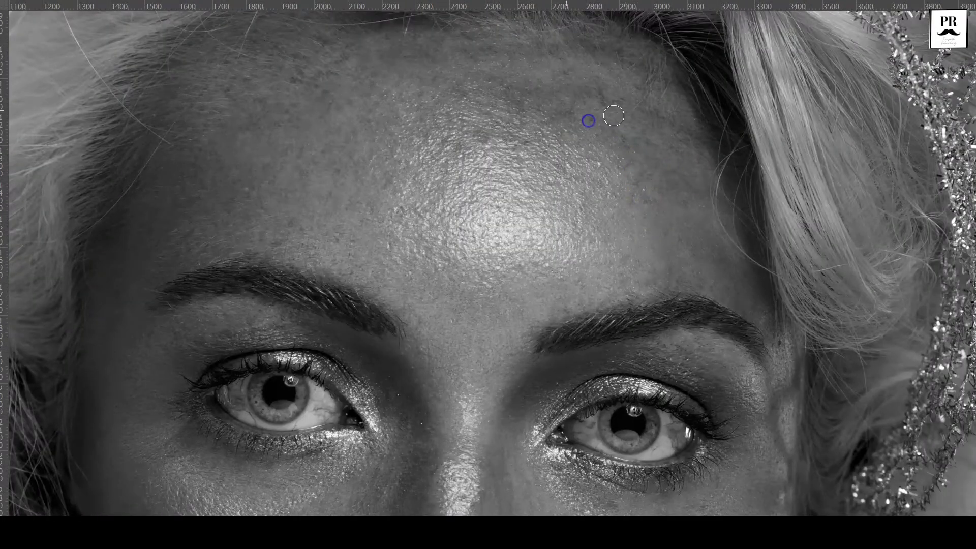
pyautogui.click(601, 128)
pyautogui.scroll(-1, 595, 94)
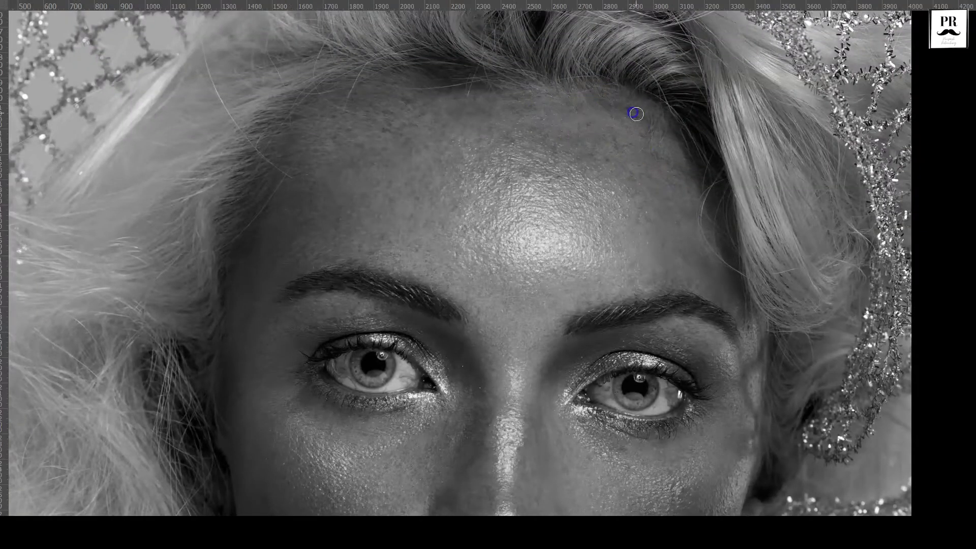
pyautogui.click(398, 135)
pyautogui.scroll(-3, 399, 135)
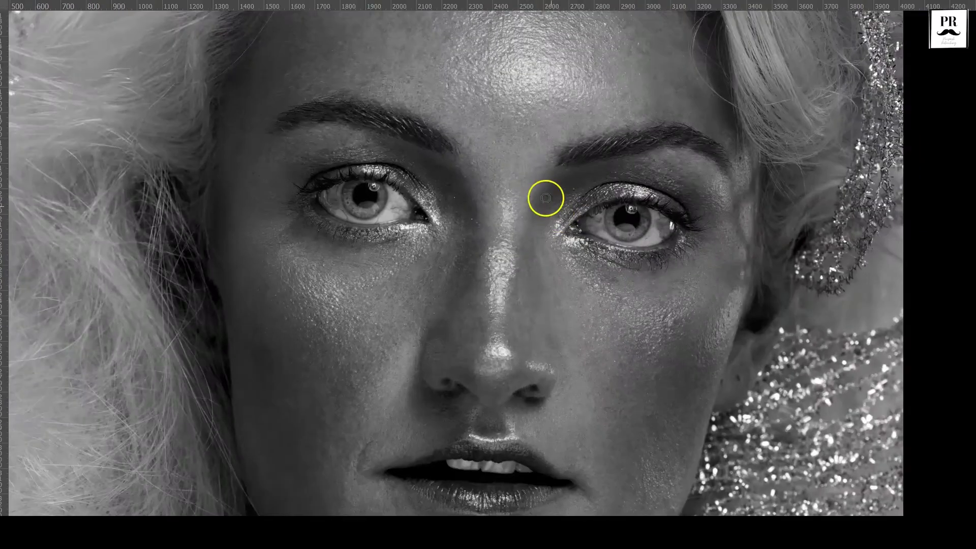
pyautogui.scroll(3, 545, 198)
pyautogui.click(436, 100)
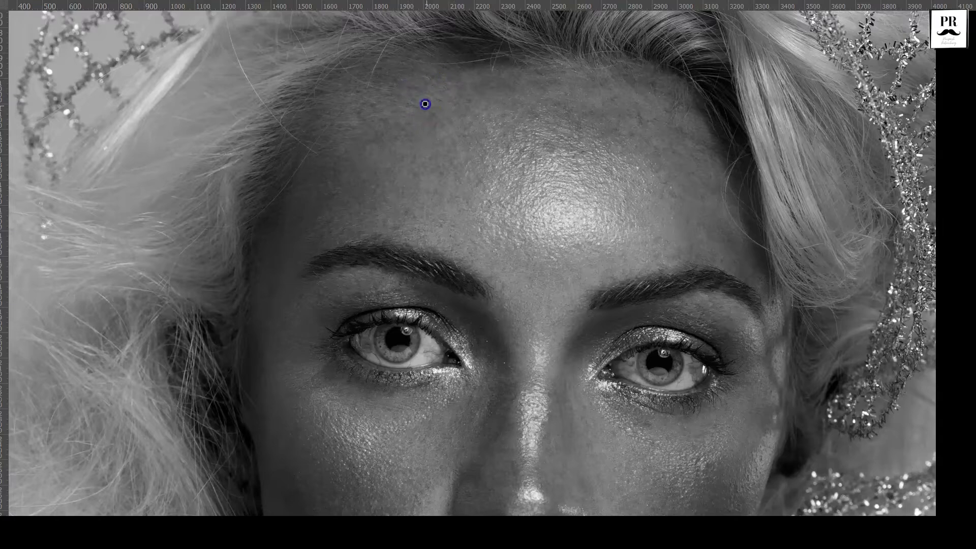
pyautogui.moveTo(431, 113); pyautogui.dragTo(461, 98)
pyautogui.moveTo(549, 98)
pyautogui.mouseDown()
pyautogui.moveTo(383, 142)
pyautogui.moveTo(561, 139)
pyautogui.mouseUp()
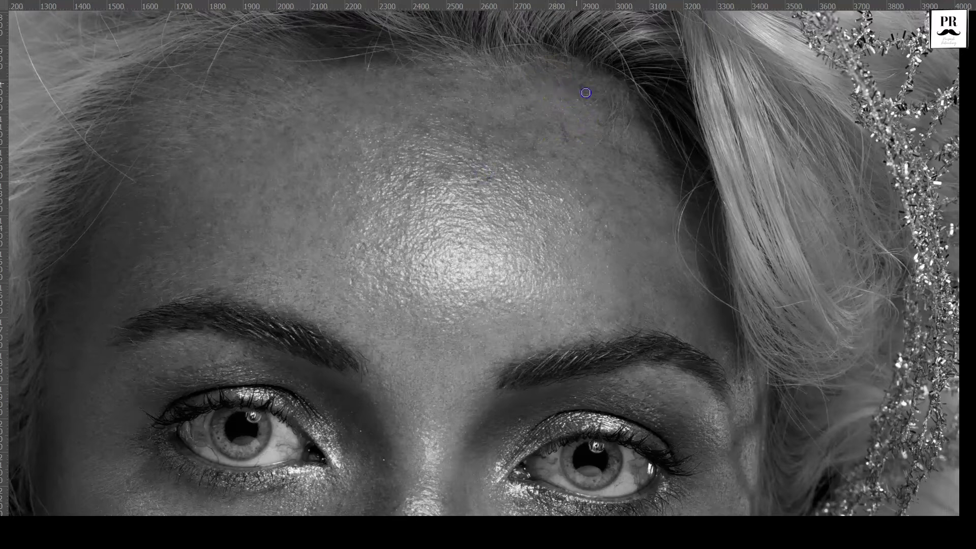
pyautogui.moveTo(464, 112); pyautogui.dragTo(568, 140)
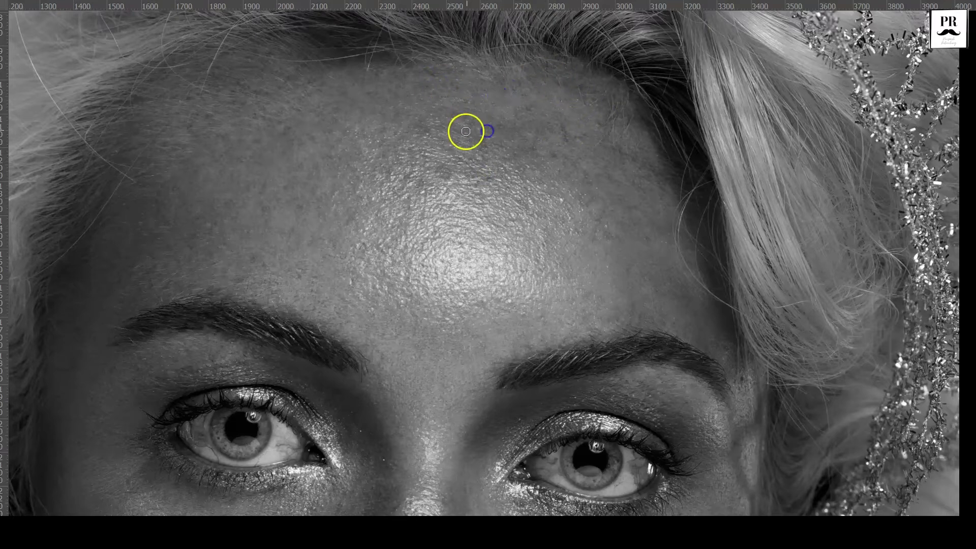
pyautogui.click(465, 172)
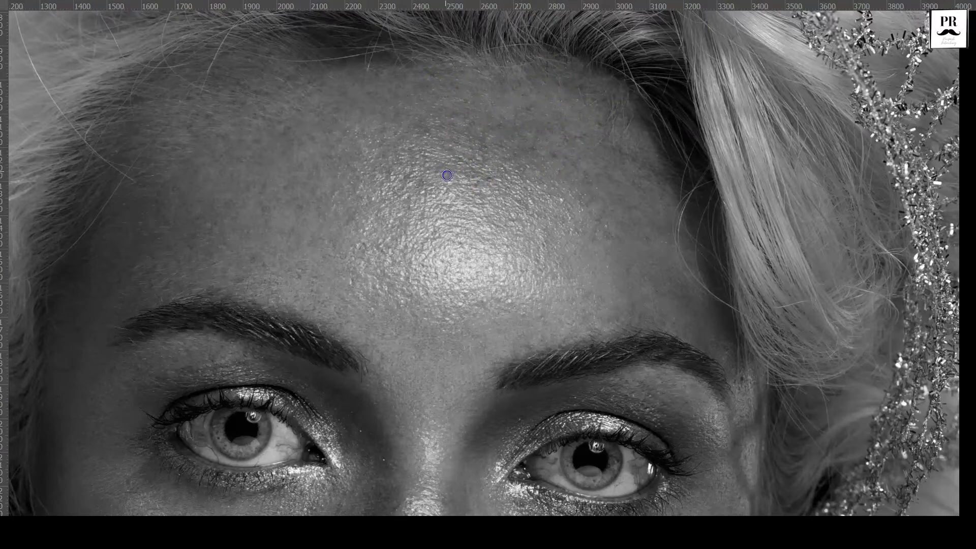
# Adjust the brush and keep dabbing dark forehead spots and skin near the eyebrow.
pyautogui.scroll(-1, 647, 198)
pyautogui.click(647, 198)
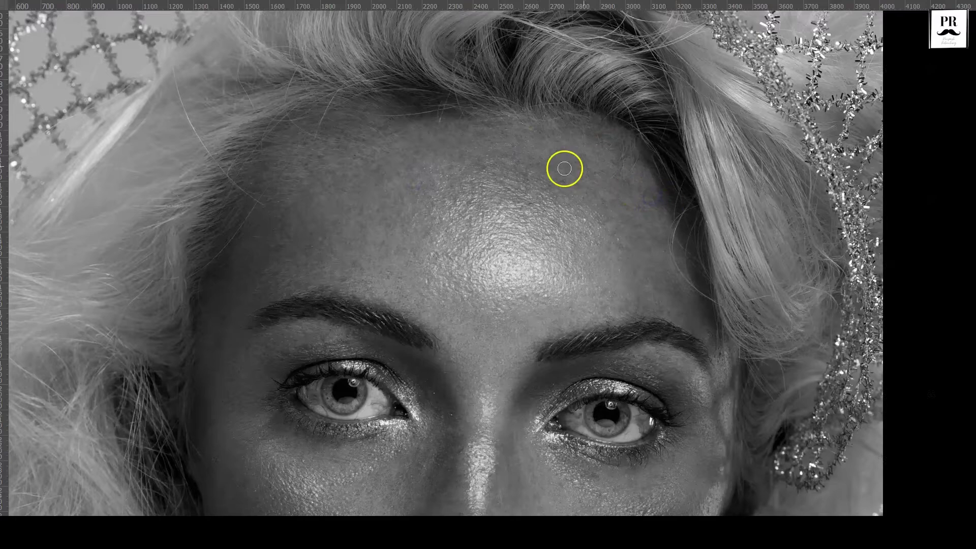
pyautogui.scroll(-1, 584, 171)
pyautogui.click(608, 177)
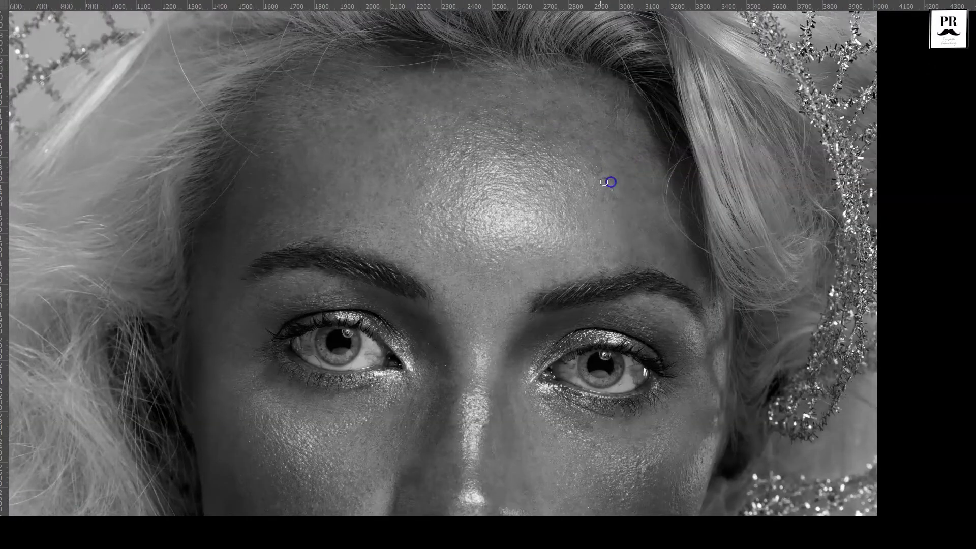
pyautogui.click(645, 190)
pyautogui.click(622, 141)
pyautogui.rightClick(654, 235)
pyautogui.click(661, 229)
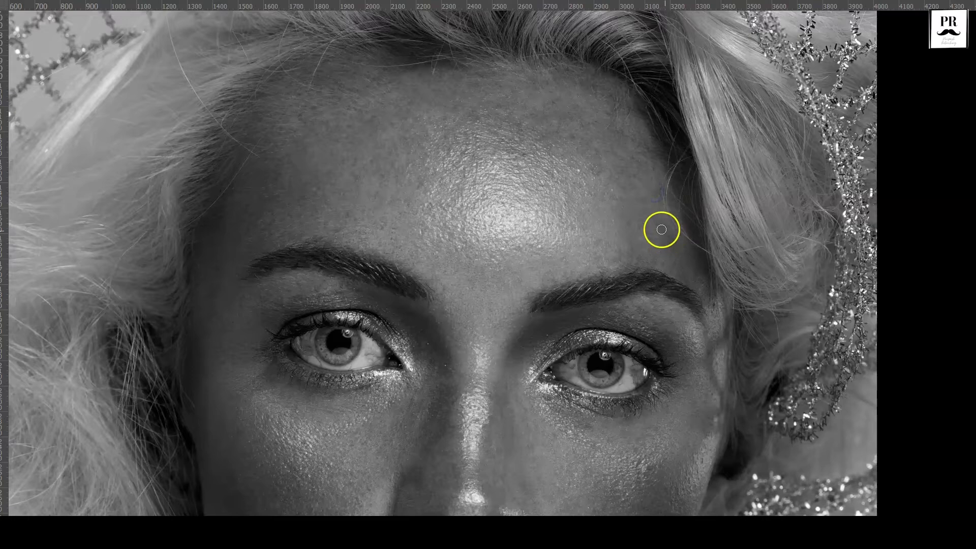
pyautogui.moveTo(661, 229); pyautogui.dragTo(689, 169)
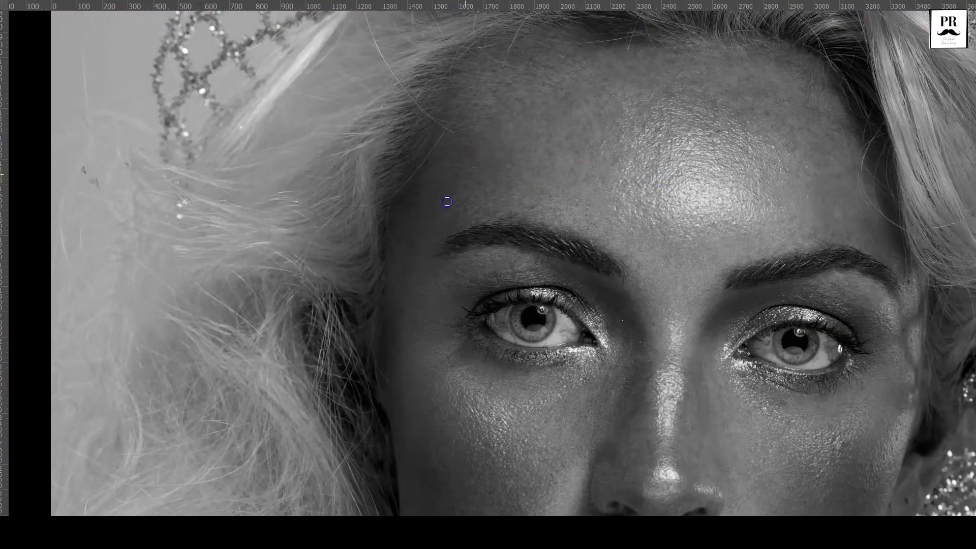
pyautogui.click(547, 225)
pyautogui.click(672, 84)
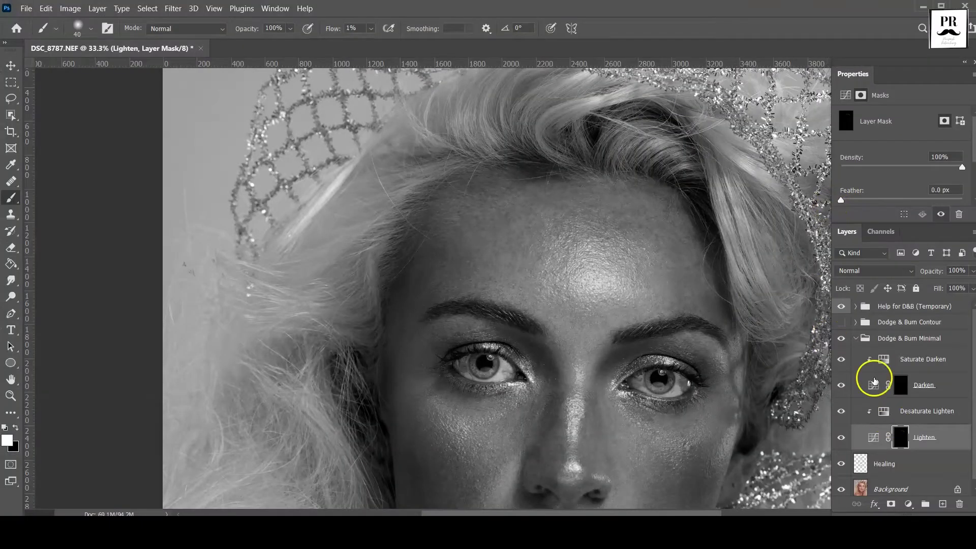
# Zoom in, hide Help for D&B to see colour, and toggle the dodge work to compare.
pyautogui.hotkey('ctrl', '+')
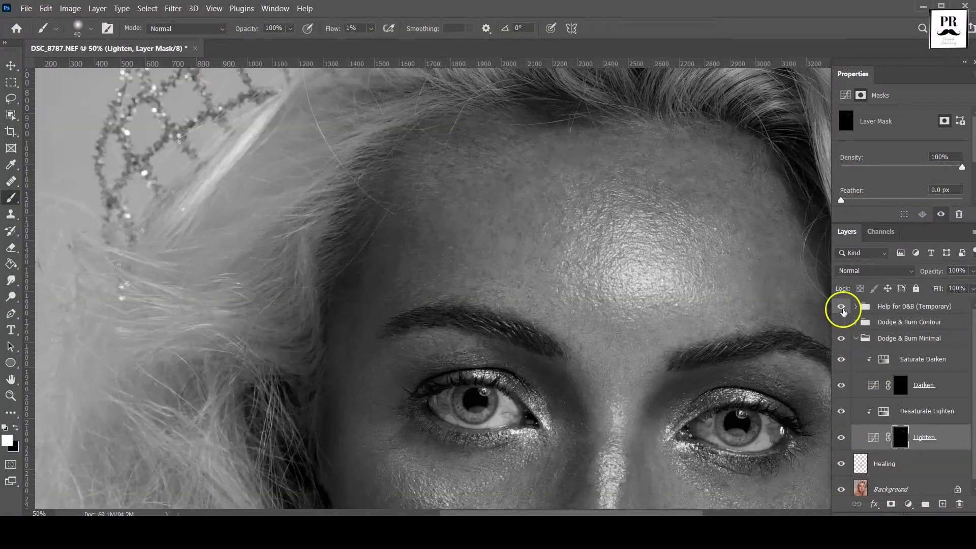
pyautogui.click(841, 306)
pyautogui.moveTo(724, 327); pyautogui.dragTo(554, 351)
pyautogui.hotkey('ctrl', '+')
pyautogui.click(841, 338)
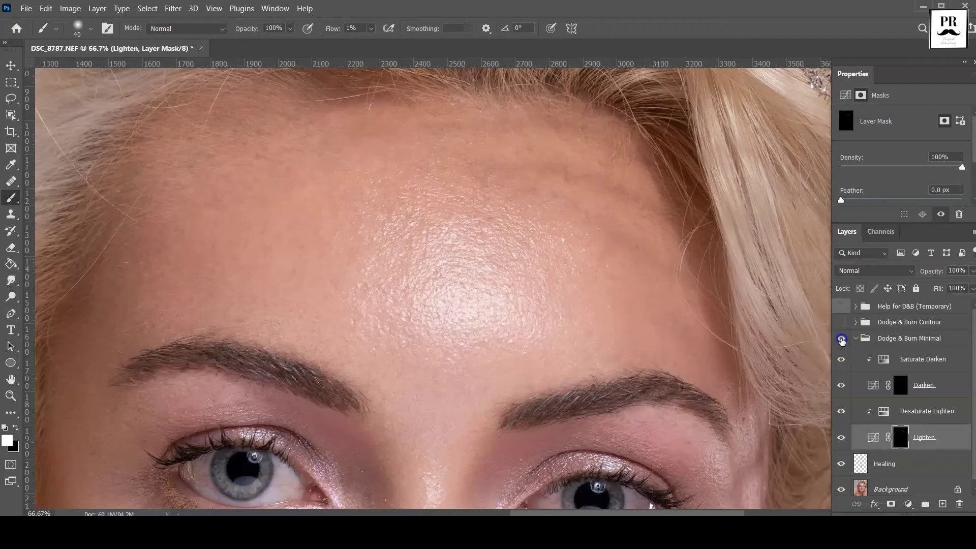
pyautogui.click(841, 338)
pyautogui.click(840, 338)
# Turn the grayscale helper back on and fit the whole portrait on screen.
pyautogui.click(841, 307)
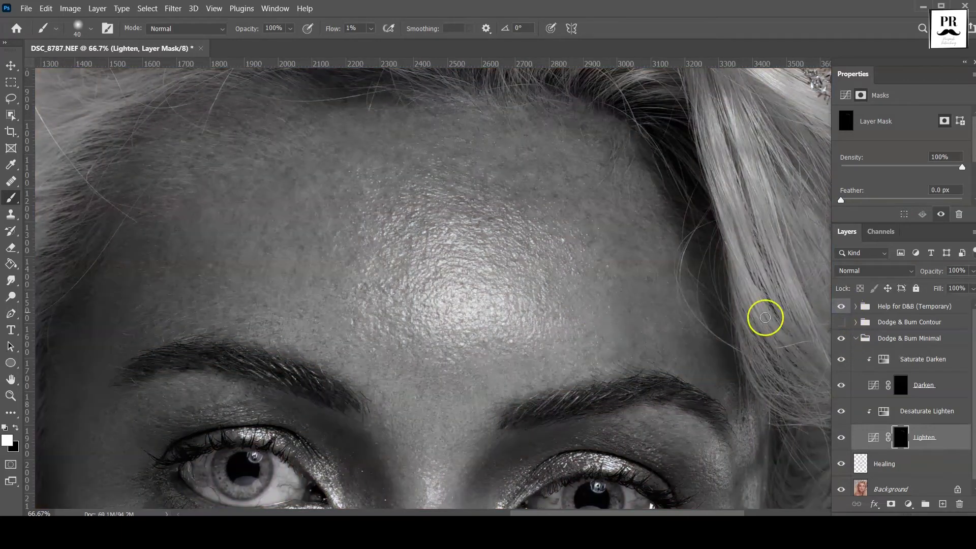
pyautogui.scroll(-2, 651, 267)
pyautogui.press('f')
pyautogui.press('f')
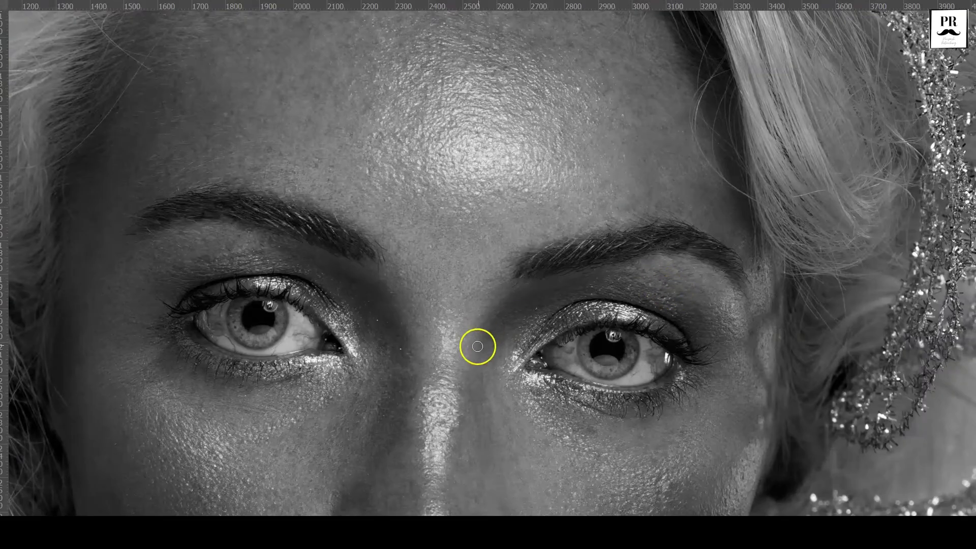
pyautogui.hotkey('ctrl', '0')
pyautogui.press('f')
pyautogui.hotkey('ctrl', '-')
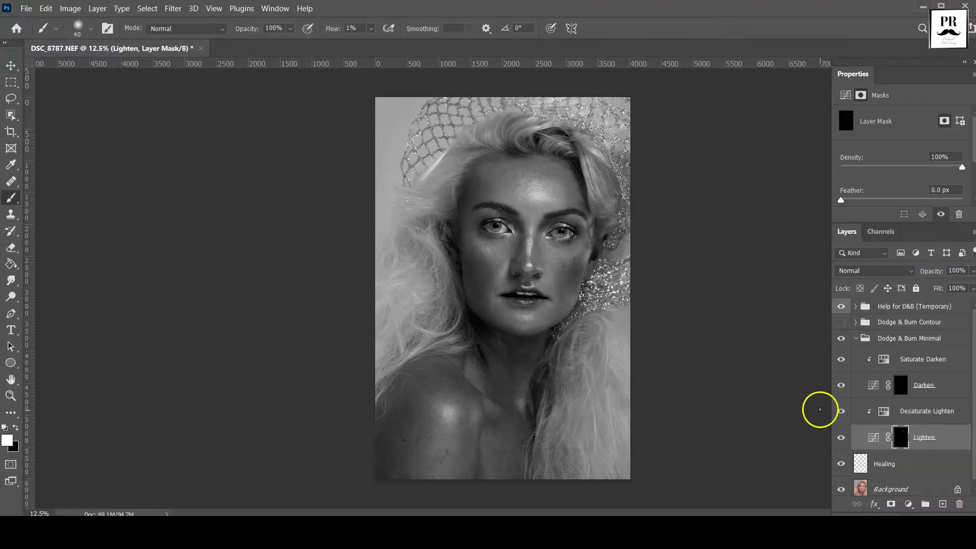
# Zoom in and pan full screen, without panels, over the forehead and eyes in grayscale.
pyautogui.hotkey('ctrl', '+')
pyautogui.hotkey('ctrl', '+')
pyautogui.hotkey('ctrl', '+')
pyautogui.hotkey('ctrl', '+')
pyautogui.moveTo(602, 174); pyautogui.dragTo(516, 300)
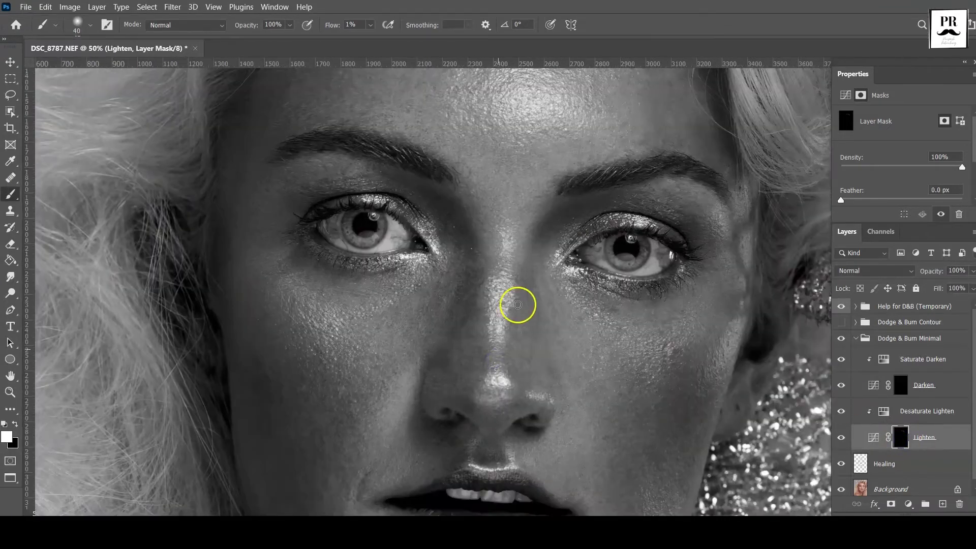
pyautogui.press('f')
pyautogui.moveTo(404, 292); pyautogui.dragTo(245, 320)
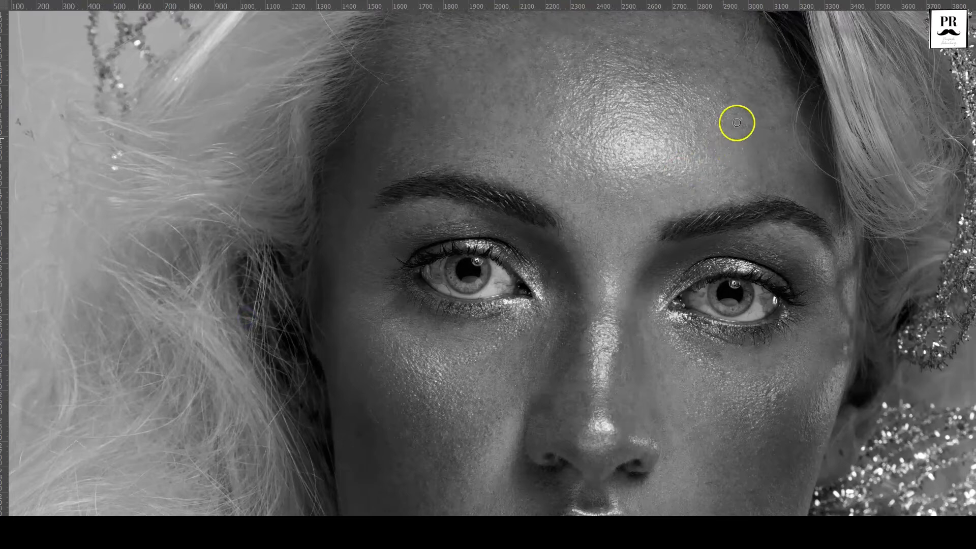
pyautogui.scroll(2, 734, 129)
pyautogui.scroll(1, 711, 143)
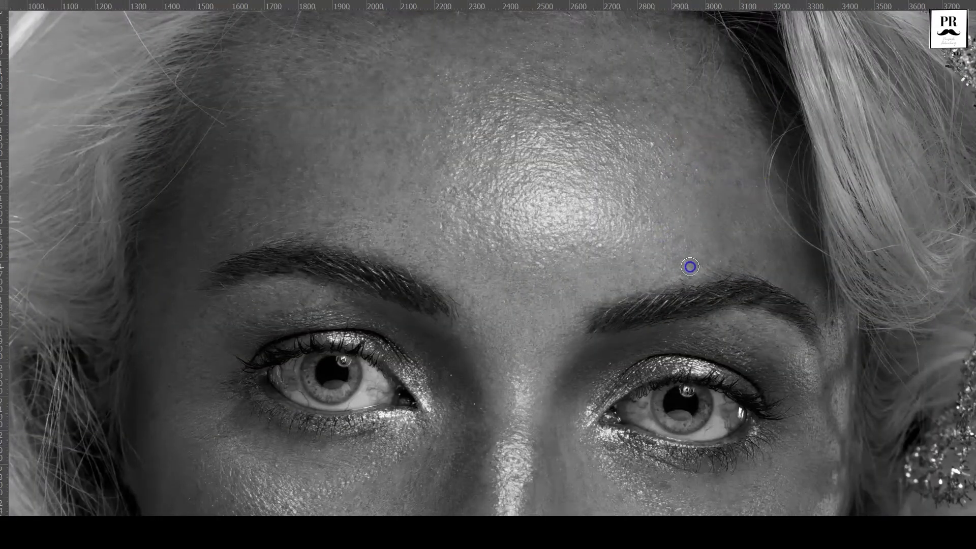
pyautogui.scroll(1, 363, 137)
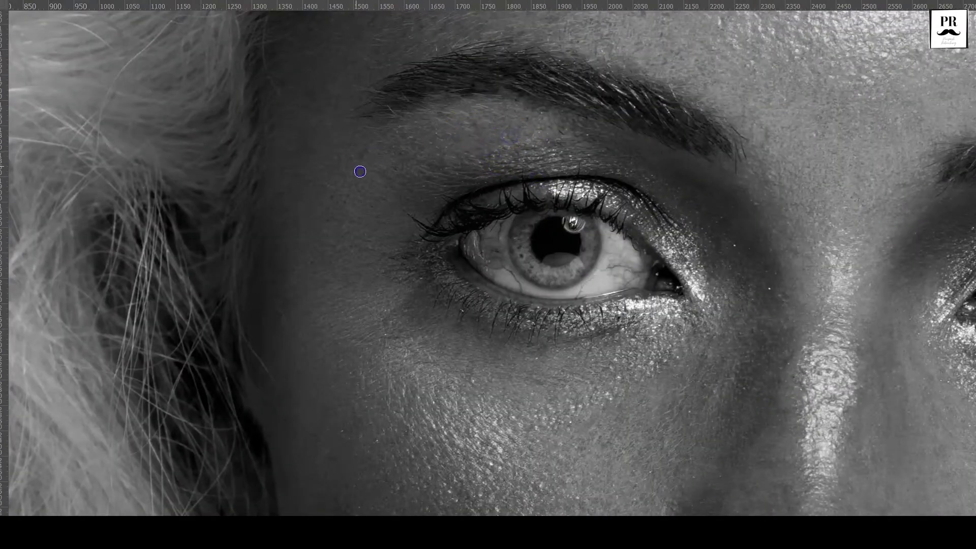
pyautogui.hscroll(3, 676, 157)
pyautogui.hscroll(3, 710, 124)
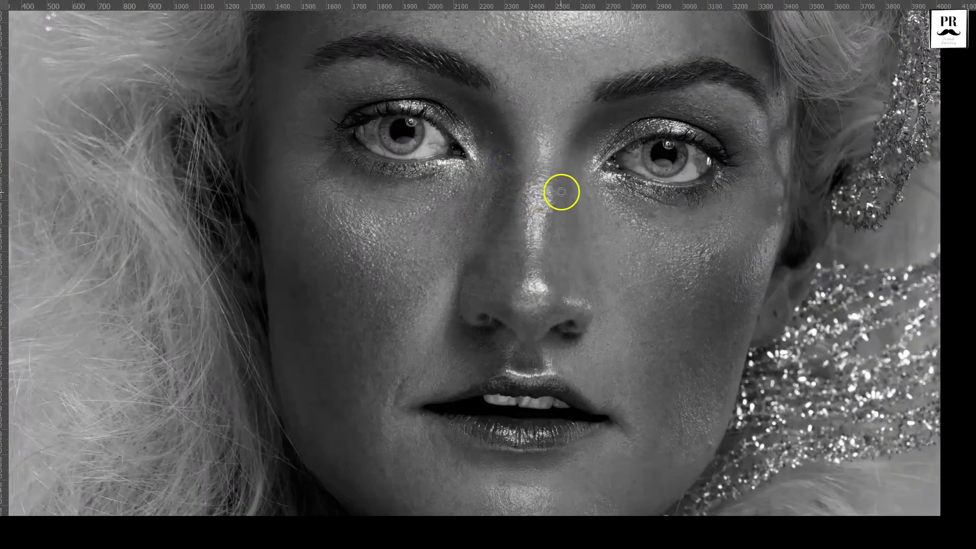
# Paint faint white strokes along the nose bridge, beside the nose, and on the cheek below the eye.
pyautogui.moveTo(559, 184)
pyautogui.mouseDown()
pyautogui.moveTo(550, 219)
pyautogui.moveTo(573, 198)
pyautogui.moveTo(593, 229)
pyautogui.mouseUp()
pyautogui.moveTo(569, 262); pyautogui.dragTo(614, 225)
pyautogui.click(769, 203)
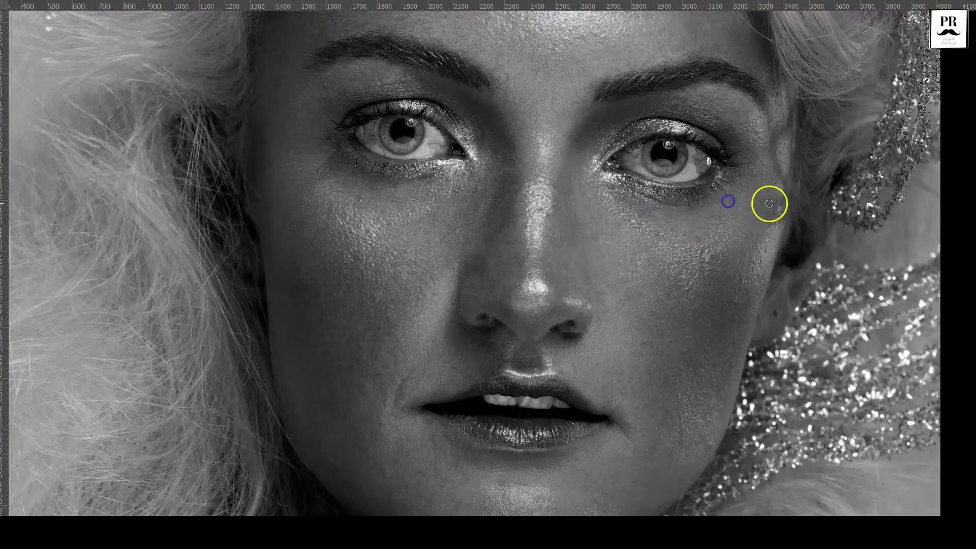
pyautogui.moveTo(714, 292); pyautogui.dragTo(702, 252)
pyautogui.moveTo(711, 217); pyautogui.dragTo(699, 237)
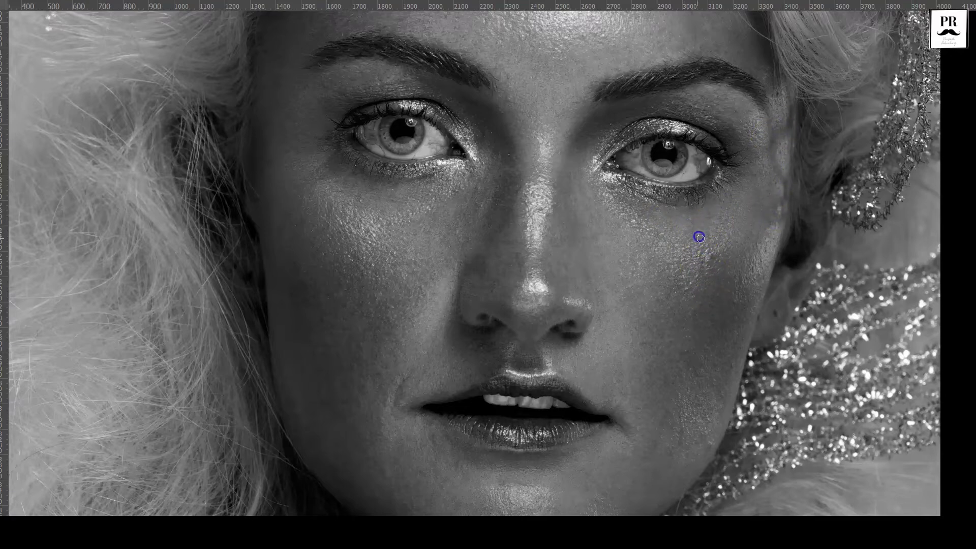
pyautogui.moveTo(394, 185); pyautogui.dragTo(430, 204)
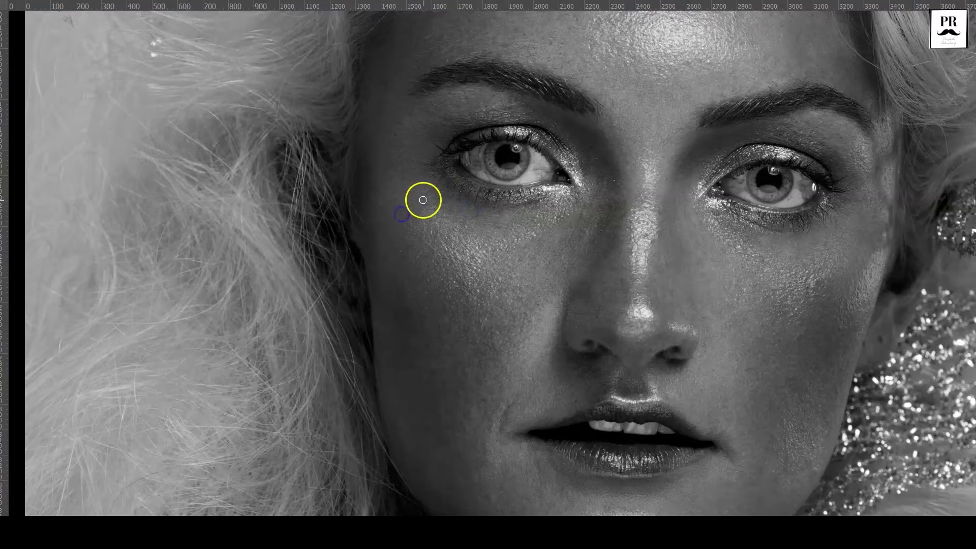
pyautogui.scroll(-3, 415, 182)
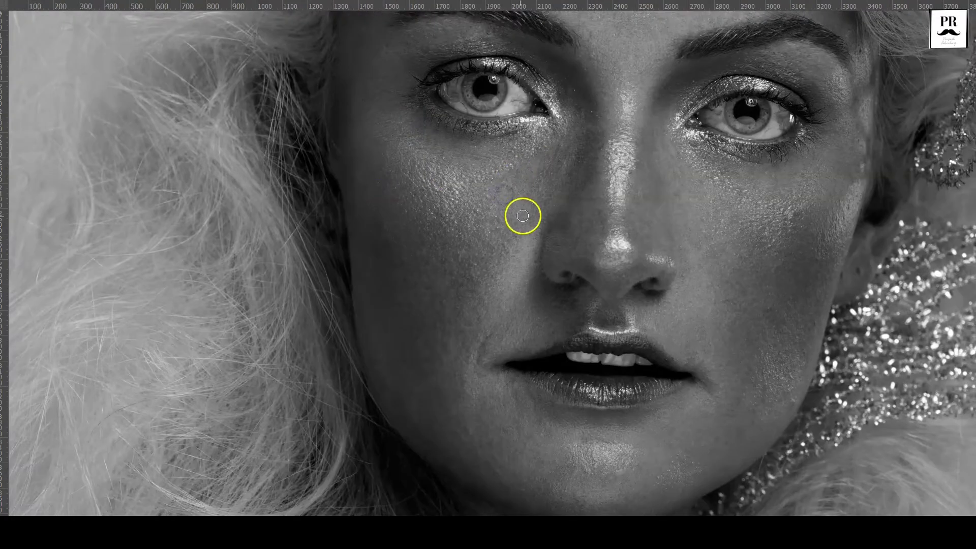
pyautogui.scroll(1, 578, 195)
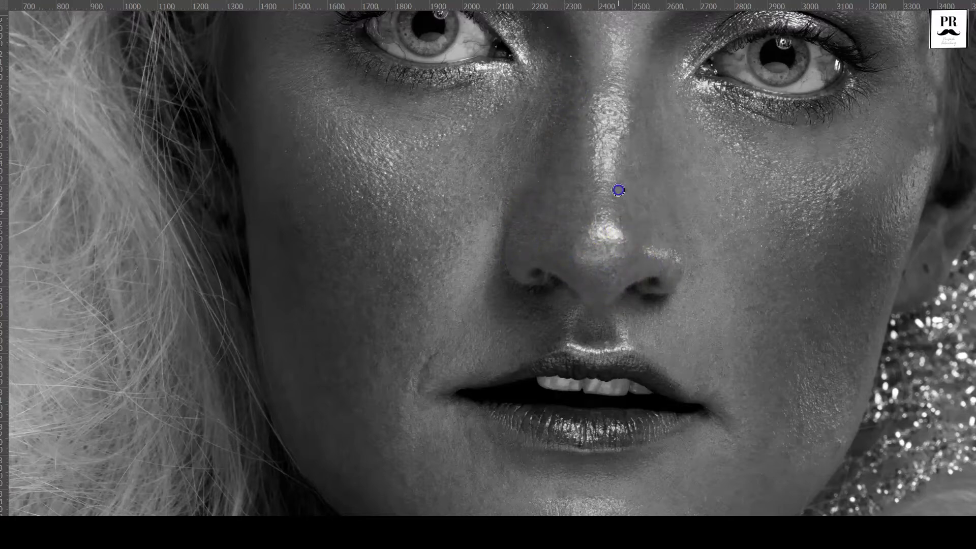
# Dab the 1% white brush on small dark spots across the cheek and near the nose.
pyautogui.hscroll(-3, 549, 244)
pyautogui.click(415, 250)
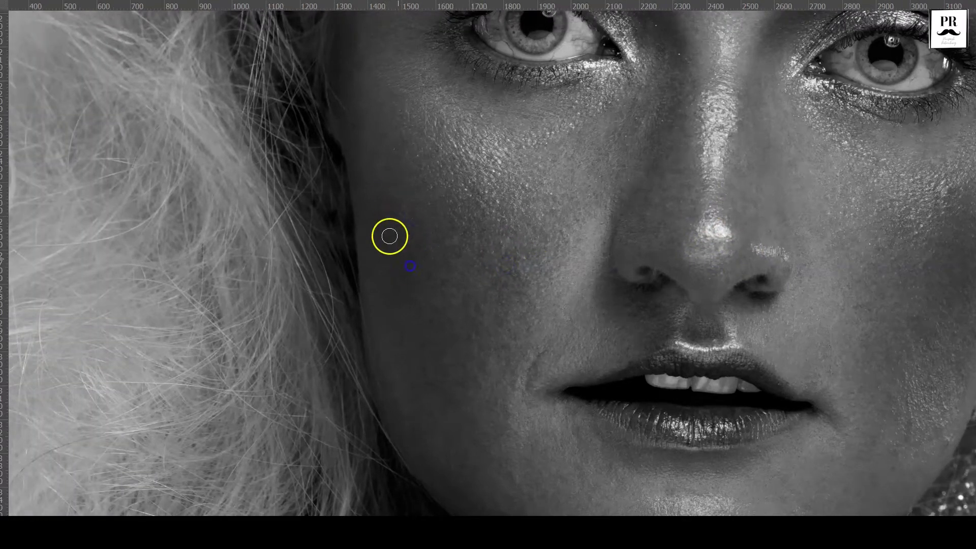
pyautogui.click(416, 146)
pyautogui.click(481, 222)
pyautogui.click(496, 275)
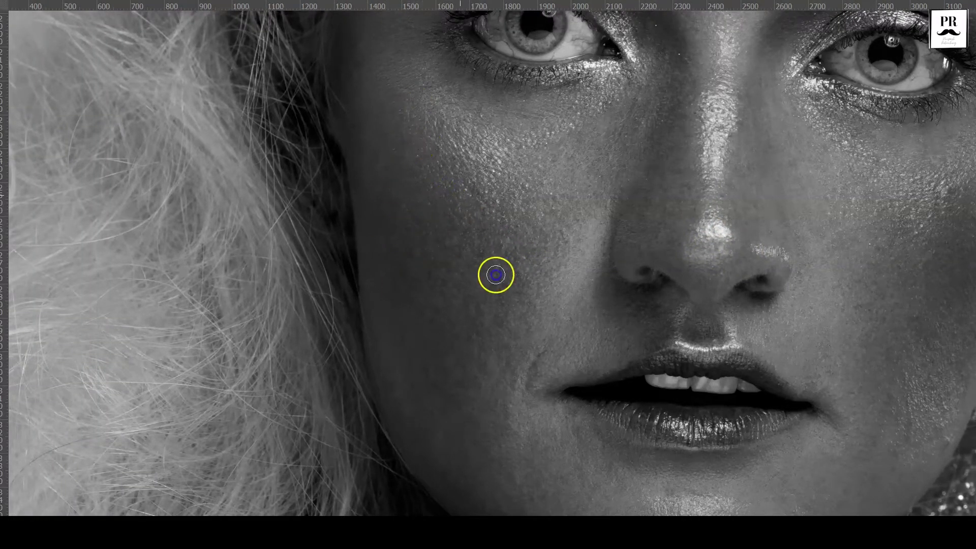
pyautogui.click(527, 283)
pyautogui.scroll(-2, 527, 283)
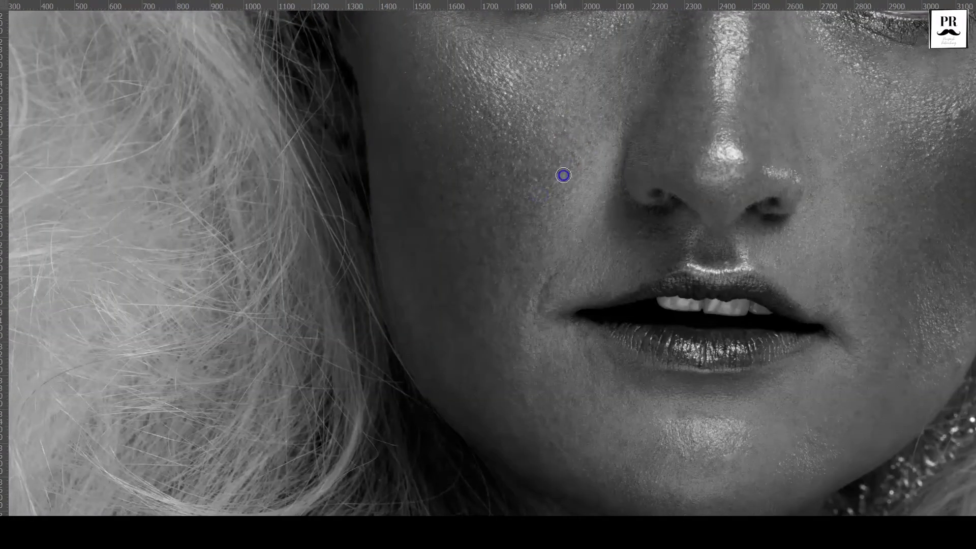
pyautogui.click(556, 255)
pyautogui.click(542, 305)
pyautogui.click(582, 257)
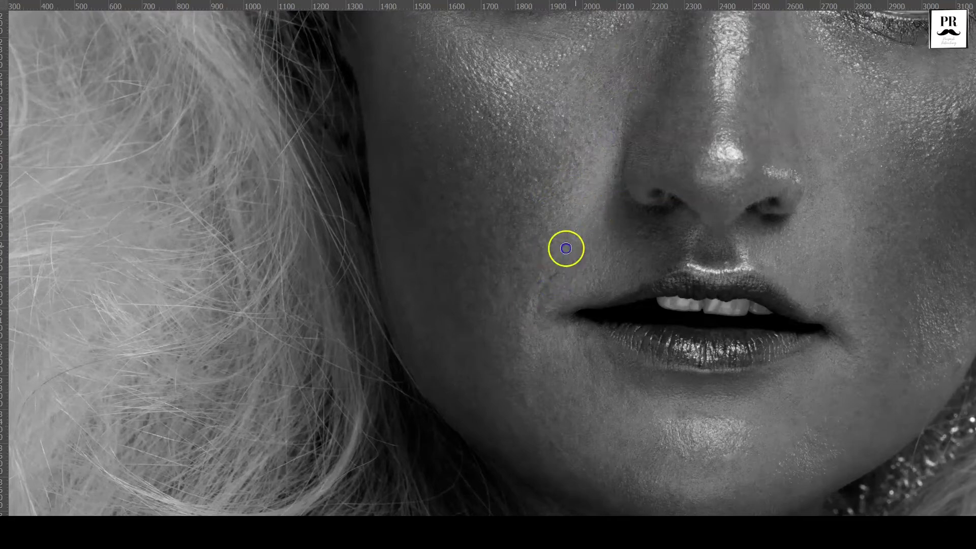
pyautogui.scroll(1, 662, 228)
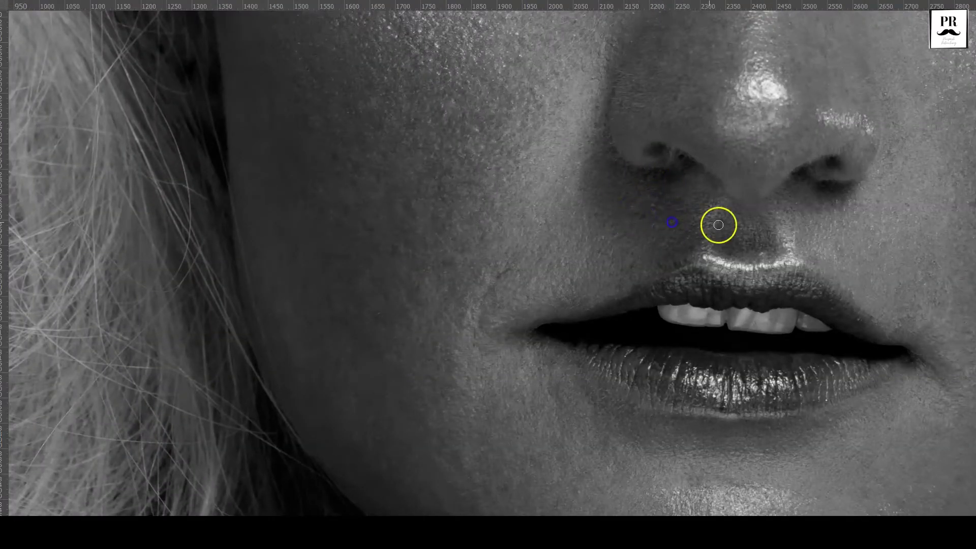
# Lighten the skin at the lip corner and a small spot beside the mouth.
pyautogui.moveTo(512, 268); pyautogui.dragTo(561, 247)
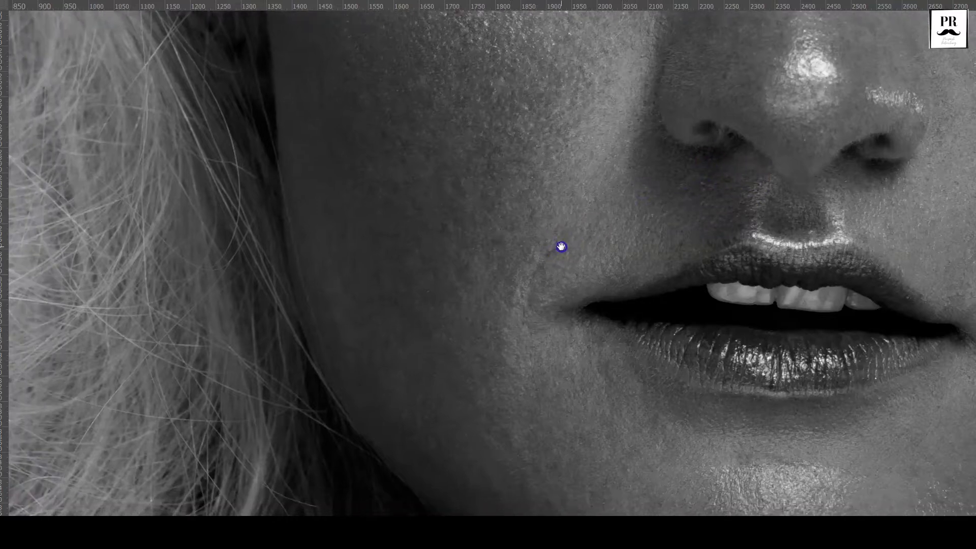
pyautogui.click(525, 303)
pyautogui.click(527, 238)
pyautogui.moveTo(482, 174)
pyautogui.mouseDown()
pyautogui.moveTo(466, 192)
pyautogui.moveTo(462, 157)
pyautogui.mouseUp()
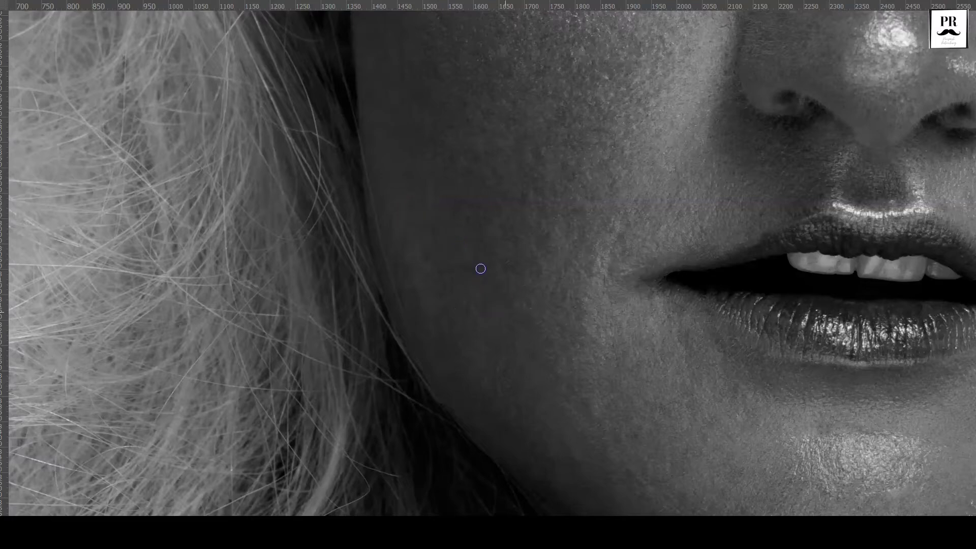
pyautogui.scroll(-2, 475, 222)
pyautogui.hscroll(2, 475, 222)
pyautogui.scroll(-3, 528, 198)
pyautogui.hscroll(2, 527, 198)
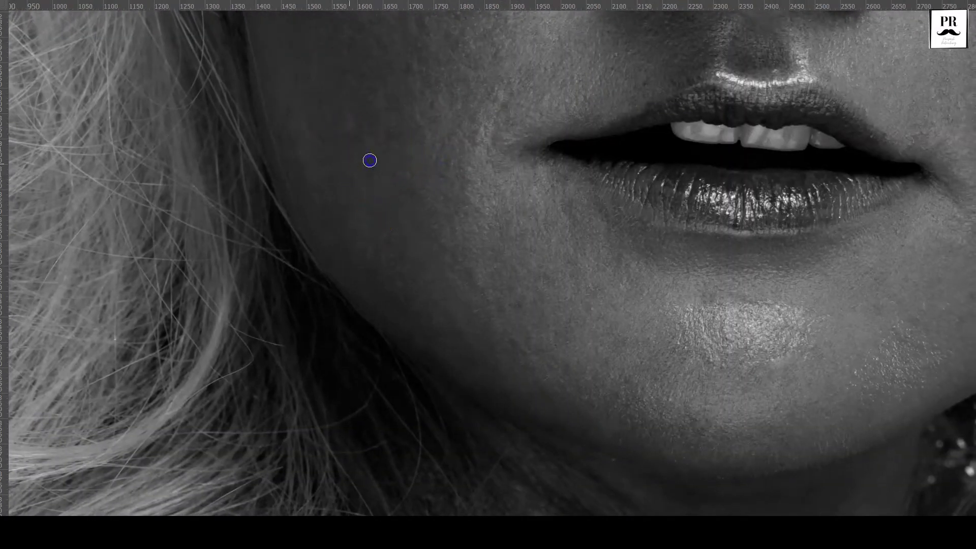
# Lighten dark spots on the cheek, below the lower lip, and across the chin.
pyautogui.click(501, 325)
pyautogui.click(637, 239)
pyautogui.click(590, 122)
pyautogui.click(512, 98)
pyautogui.click(574, 293)
pyautogui.click(531, 344)
pyautogui.moveTo(628, 394); pyautogui.dragTo(535, 333)
pyautogui.click(634, 237)
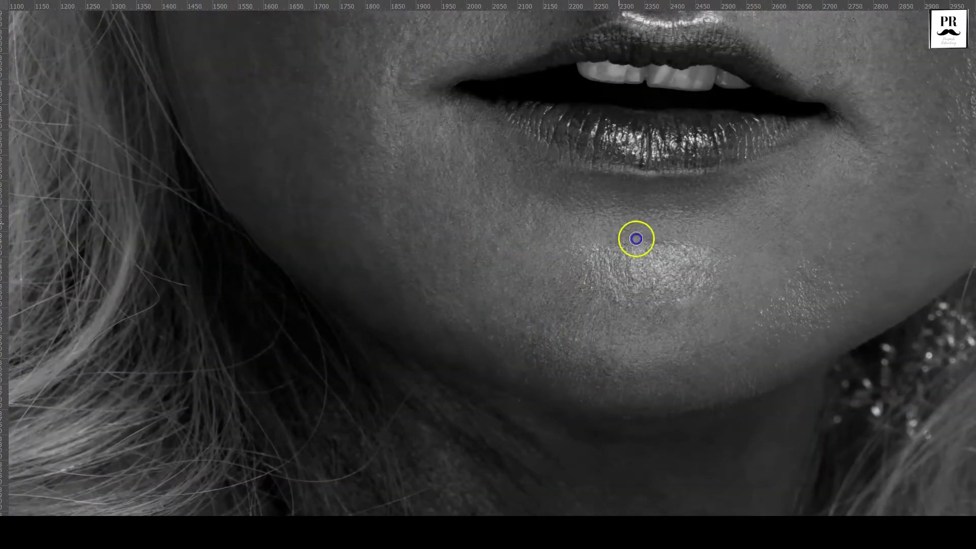
pyautogui.click(645, 312)
pyautogui.click(691, 348)
pyautogui.click(749, 320)
pyautogui.click(874, 245)
pyautogui.click(907, 188)
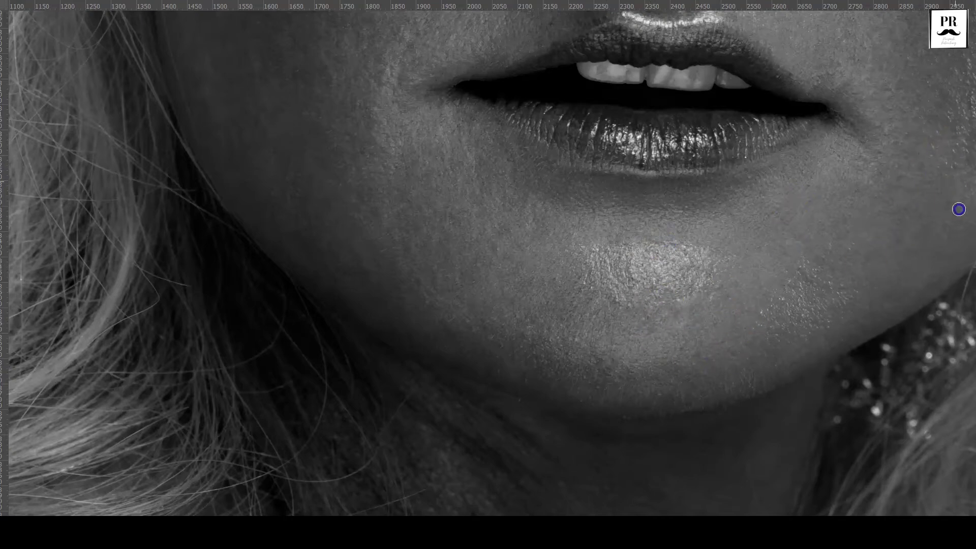
# Lighten spots around the lip corners, on the cheek, and near the upper lip.
pyautogui.moveTo(958, 209); pyautogui.dragTo(888, 216)
pyautogui.click(830, 196)
pyautogui.click(756, 174)
pyautogui.click(788, 198)
pyautogui.click(797, 224)
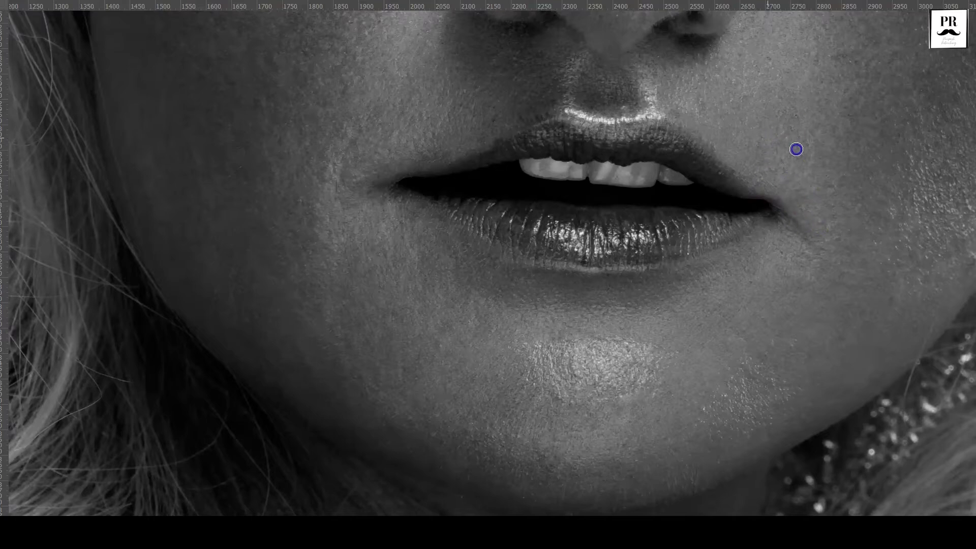
pyautogui.click(787, 174)
pyautogui.scroll(5, 791, 171)
pyautogui.click(829, 209)
pyautogui.click(815, 333)
pyautogui.click(434, 243)
# Zoom out to judge the whole face and make the Darken layer mask active.
pyautogui.moveTo(669, 203); pyautogui.dragTo(595, 272)
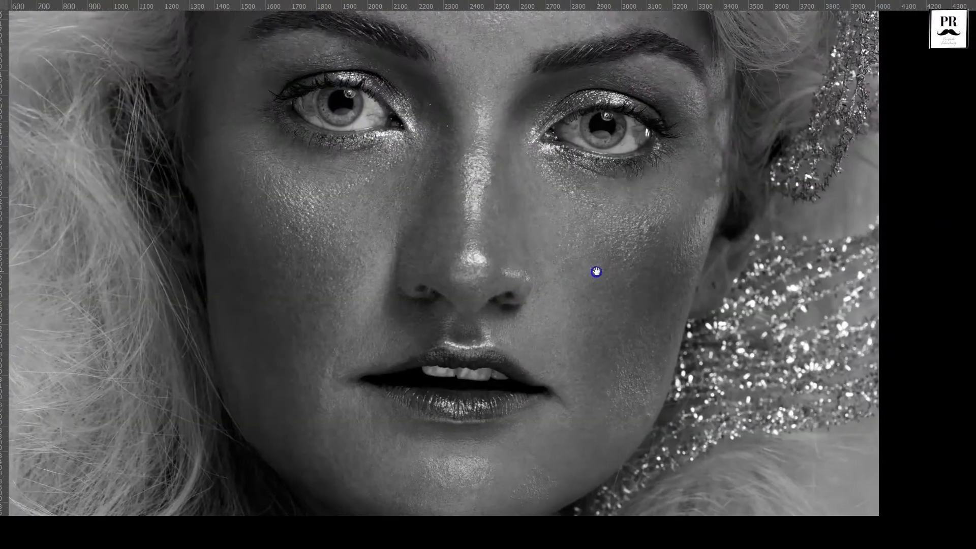
pyautogui.keyDown('ctrl'); pyautogui.keyDown('alt'); pyautogui.click(729, 174); pyautogui.keyUp('alt'); pyautogui.keyUp('ctrl')
pyautogui.keyDown('ctrl'); pyautogui.keyDown('alt'); pyautogui.click(708, 198); pyautogui.keyUp('alt'); pyautogui.keyUp('ctrl')
pyautogui.keyDown('ctrl'); pyautogui.click(664, 192); pyautogui.keyUp('ctrl')
pyautogui.moveTo(664, 191)
pyautogui.mouseDown()
pyautogui.moveTo(616, 244)
pyautogui.moveTo(502, 149)
pyautogui.moveTo(482, 172)
pyautogui.mouseUp()
# Burn bright forehead spots on the Darken mask with a slightly smaller brush.
pyautogui.scroll(1, 480, 214)
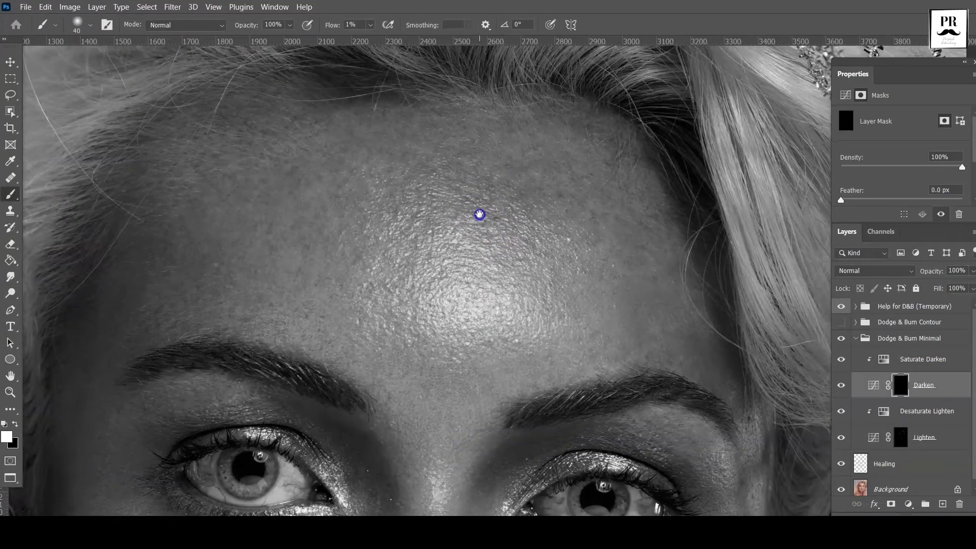
pyautogui.press('[')
pyautogui.click(638, 200)
pyautogui.click(569, 175)
pyautogui.moveTo(518, 159); pyautogui.dragTo(426, 144)
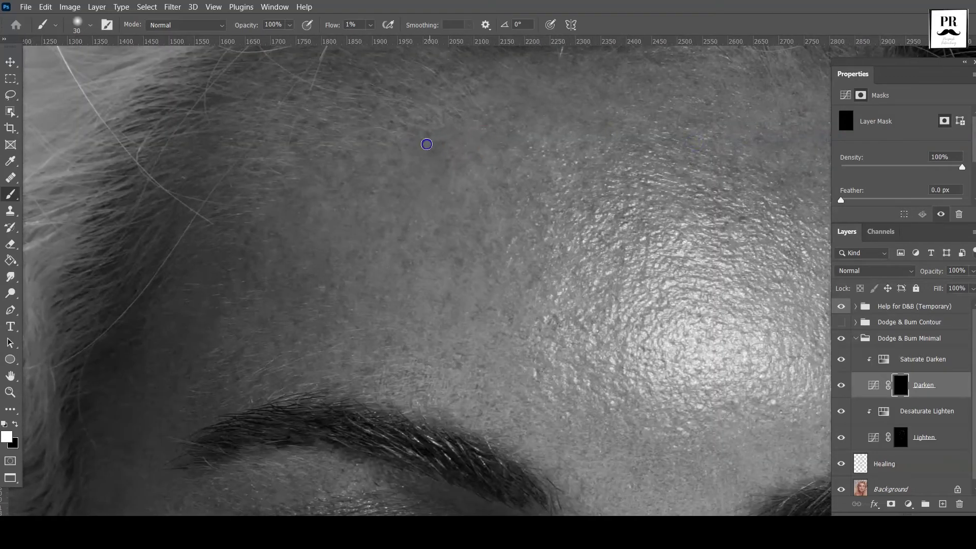
pyautogui.click(557, 150)
pyautogui.scroll(-2, 322, 289)
# Burn more spots across the forehead and near the right eyebrow, resizing the brush as needed.
pyautogui.press(']')
pyautogui.press(']')
pyautogui.click(244, 308)
pyautogui.click(251, 266)
pyautogui.click(357, 306)
pyautogui.click(442, 342)
pyautogui.press('[')
pyautogui.hscroll(4, 548, 384)
pyautogui.click(549, 355)
pyautogui.moveTo(701, 331); pyautogui.dragTo(714, 378)
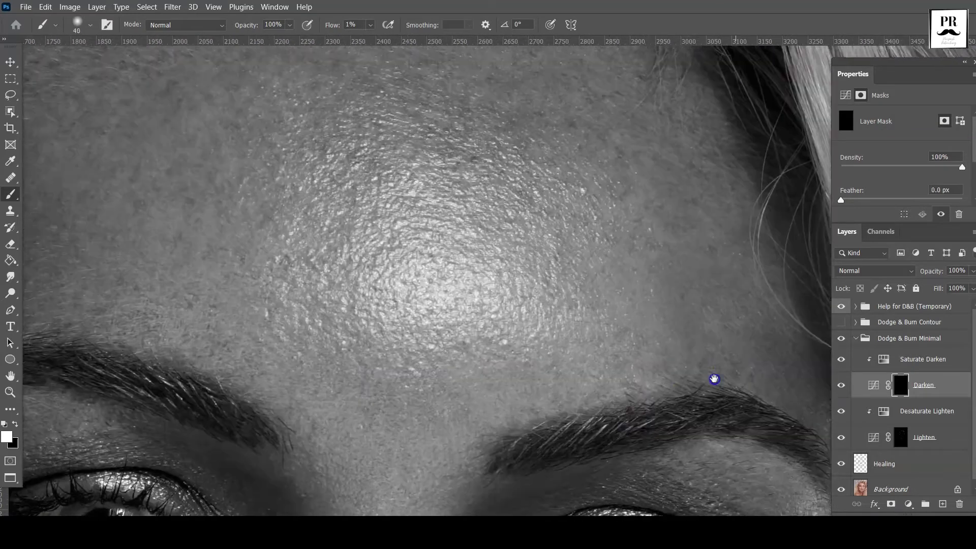
pyautogui.click(718, 355)
# Check the hairline, toggle Darken's visibility to compare, and reactivate the Lighten mask.
pyautogui.press('[')
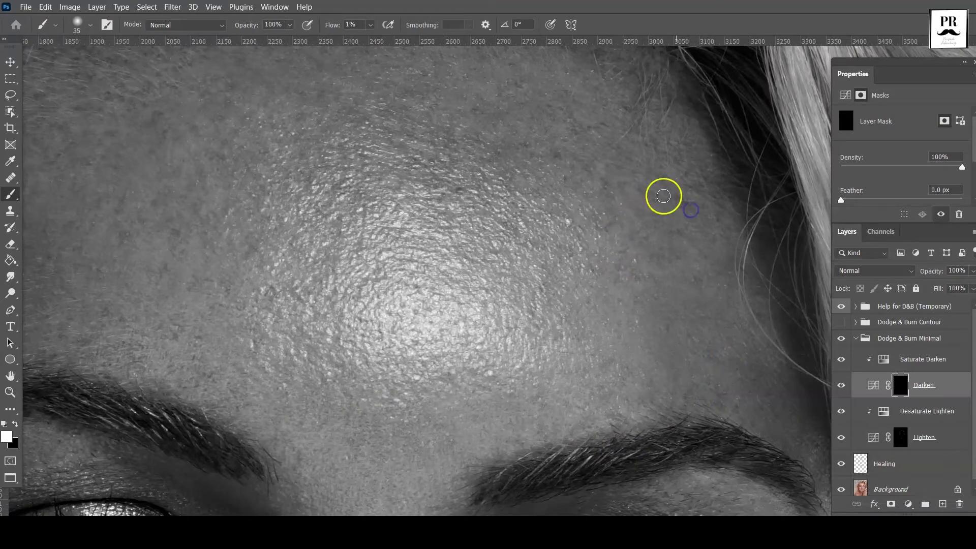
pyautogui.moveTo(663, 194); pyautogui.dragTo(712, 227)
pyautogui.moveTo(588, 189); pyautogui.dragTo(635, 275)
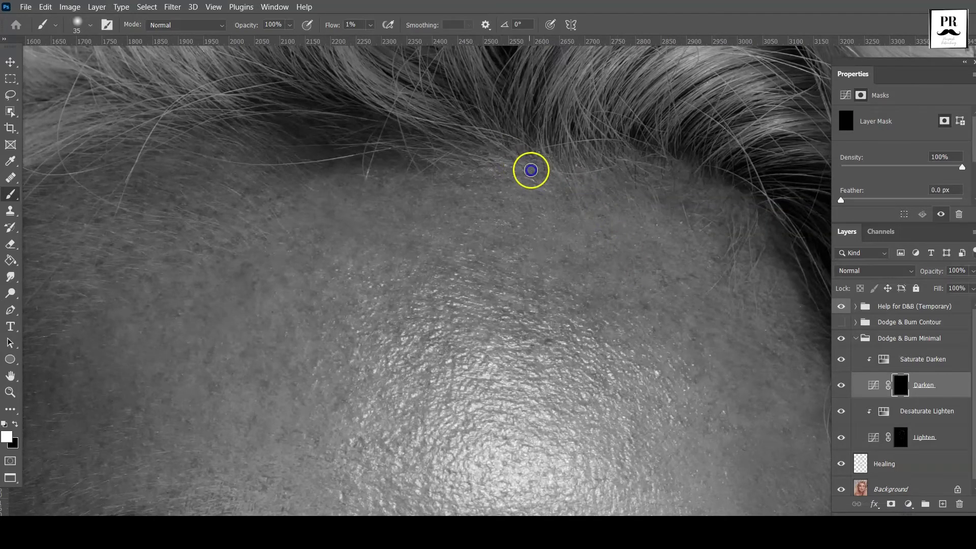
pyautogui.scroll(-2, 544, 235)
pyautogui.click(841, 386)
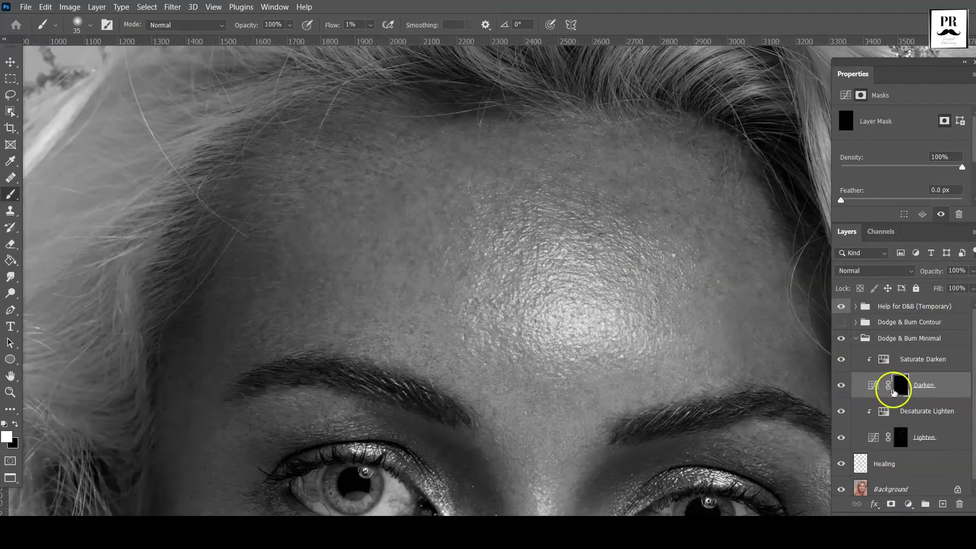
pyautogui.click(900, 436)
pyautogui.press('[')
pyautogui.moveTo(744, 397)
pyautogui.mouseDown()
pyautogui.moveTo(648, 246)
pyautogui.moveTo(602, 227)
pyautogui.mouseUp()
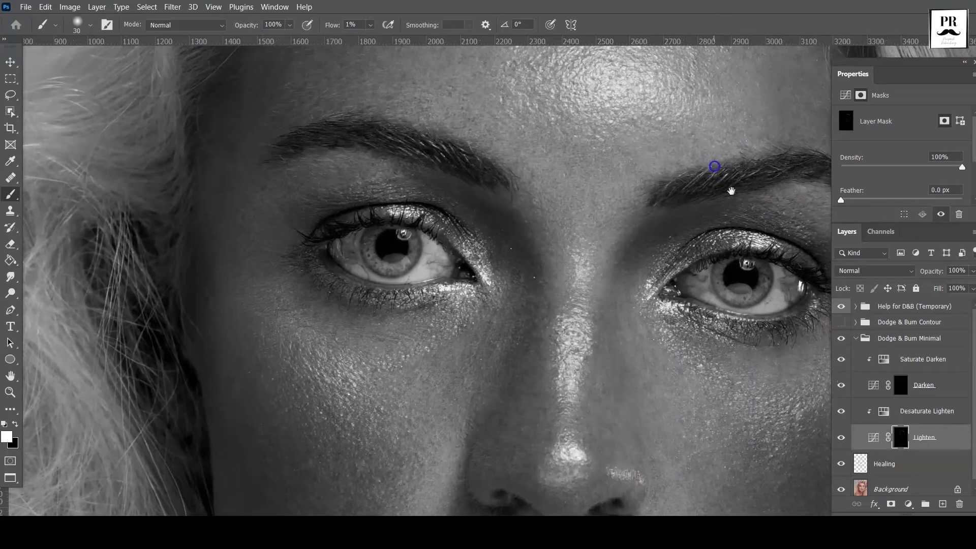
# Zoom in on the left eye and brow, size the brush, and lighten a dark under-eye patch.
pyautogui.moveTo(708, 219); pyautogui.dragTo(741, 342)
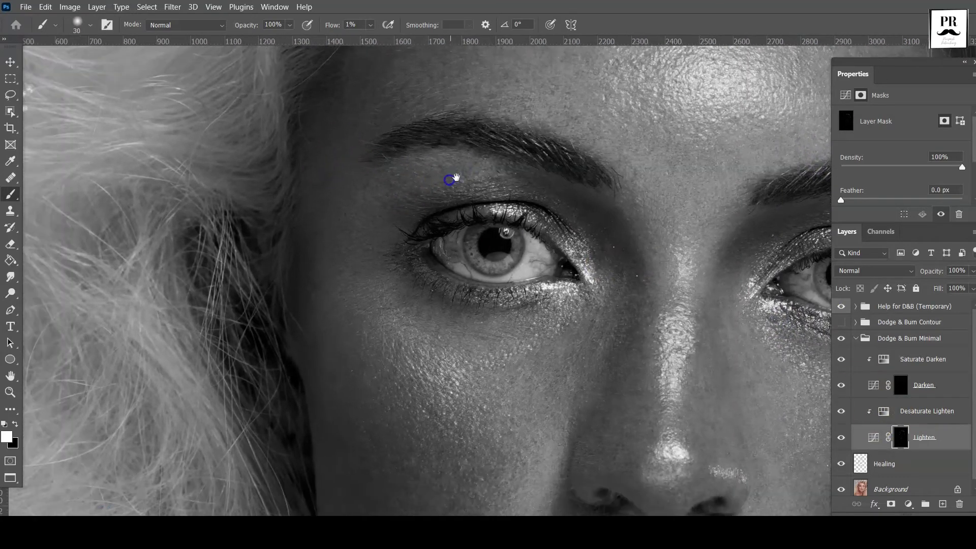
pyautogui.moveTo(294, 182); pyautogui.dragTo(477, 195)
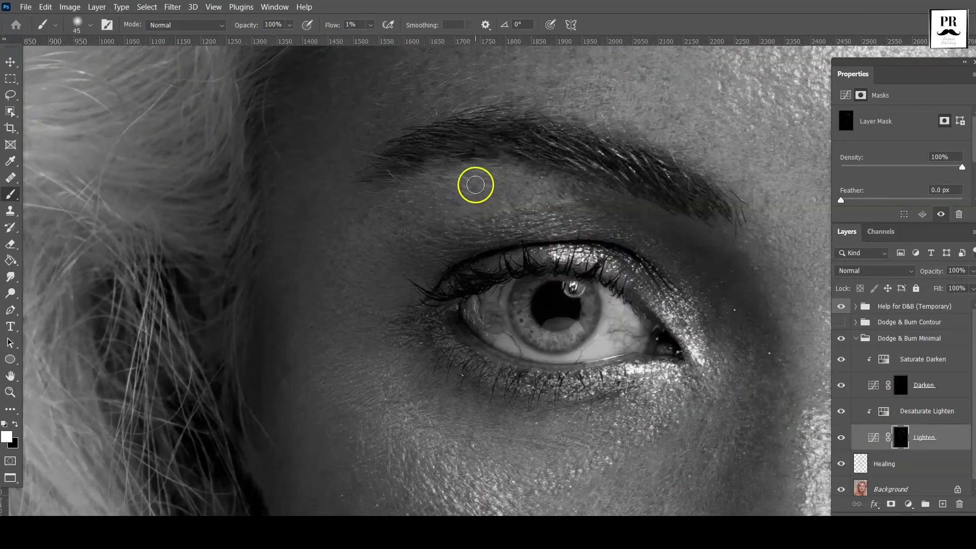
pyautogui.click(893, 377)
pyautogui.press('[')
pyautogui.press('[')
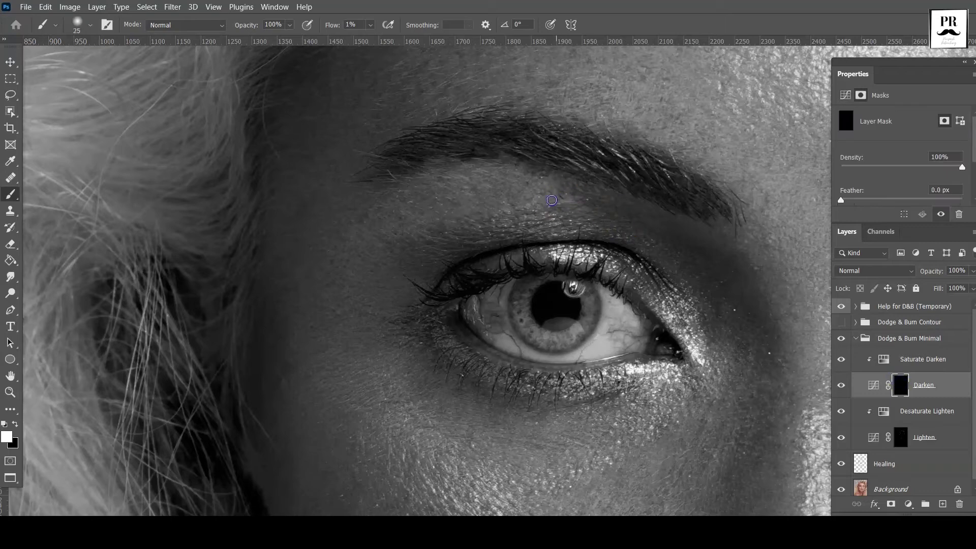
pyautogui.scroll(-4, 447, 156)
pyautogui.press('[')
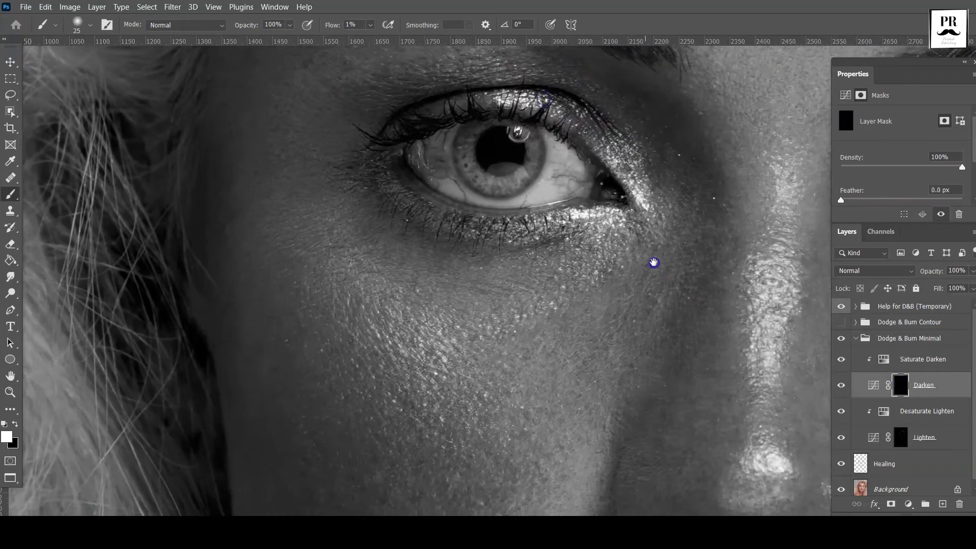
pyautogui.click(901, 436)
pyautogui.press('[')
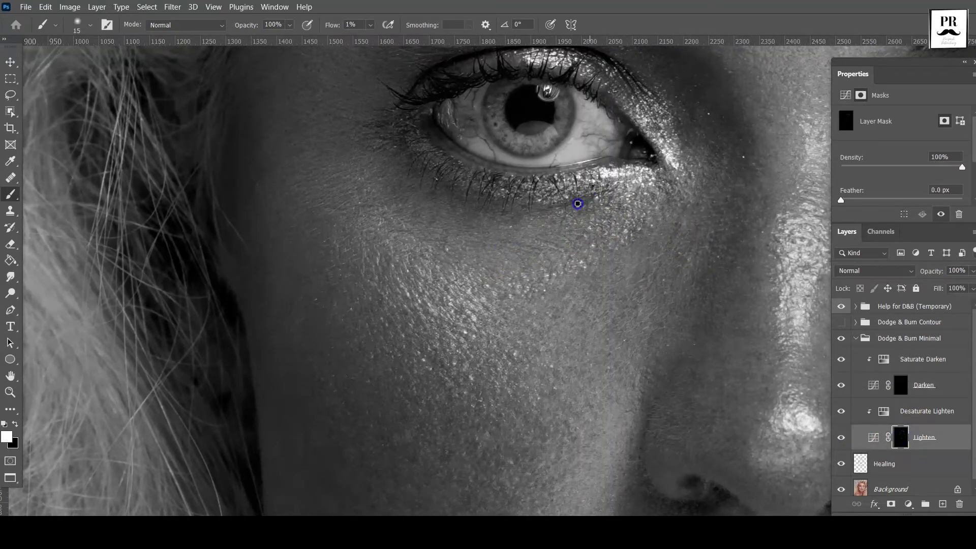
pyautogui.press(']')
pyautogui.press(']')
pyautogui.moveTo(369, 198); pyautogui.dragTo(361, 201)
# Lighten the skin below the eye corner and the shadows on the cheekbone.
pyautogui.press(']')
pyautogui.click(428, 294)
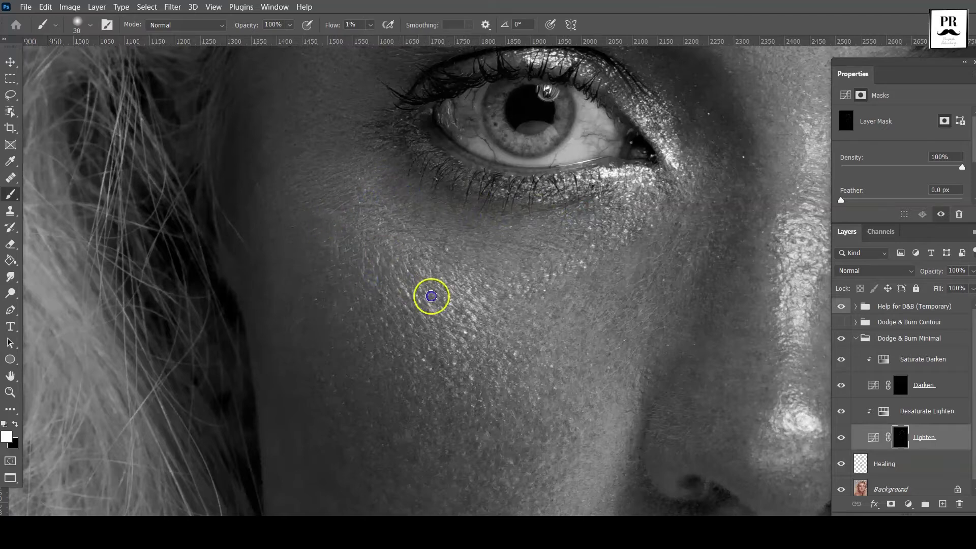
pyautogui.click(688, 217)
pyautogui.press('[')
pyautogui.press(']')
pyautogui.click(752, 188)
pyautogui.click(755, 259)
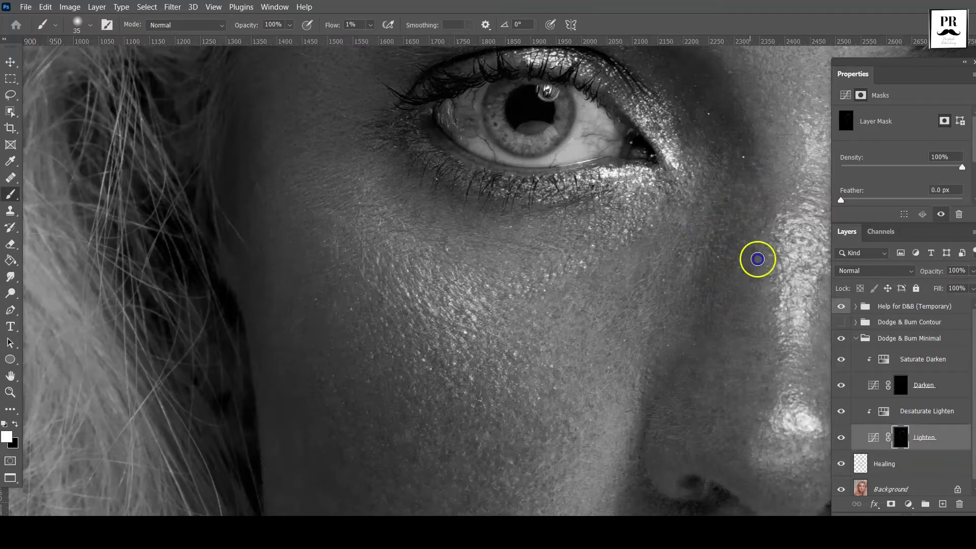
# On the Darken mask, burn bright spots beside the nose and on the cheek.
pyautogui.click(903, 379)
pyautogui.moveTo(616, 259); pyautogui.dragTo(603, 137)
pyautogui.press('[')
pyautogui.click(880, 383)
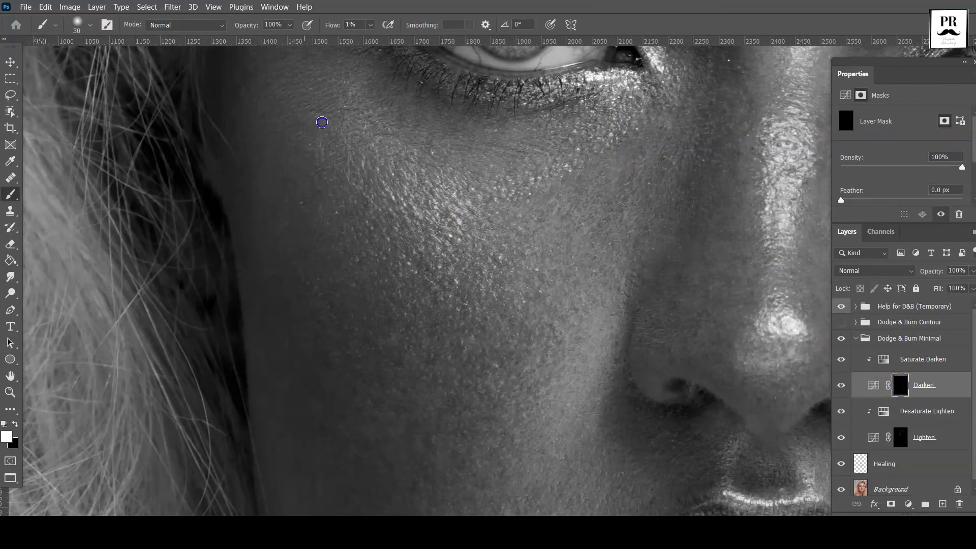
pyautogui.moveTo(693, 244); pyautogui.dragTo(756, 218)
pyautogui.moveTo(616, 228); pyautogui.dragTo(623, 157)
pyautogui.click(386, 279)
# Darken uneven highlights across the lower cheek toward the mouth corner.
pyautogui.click(526, 183)
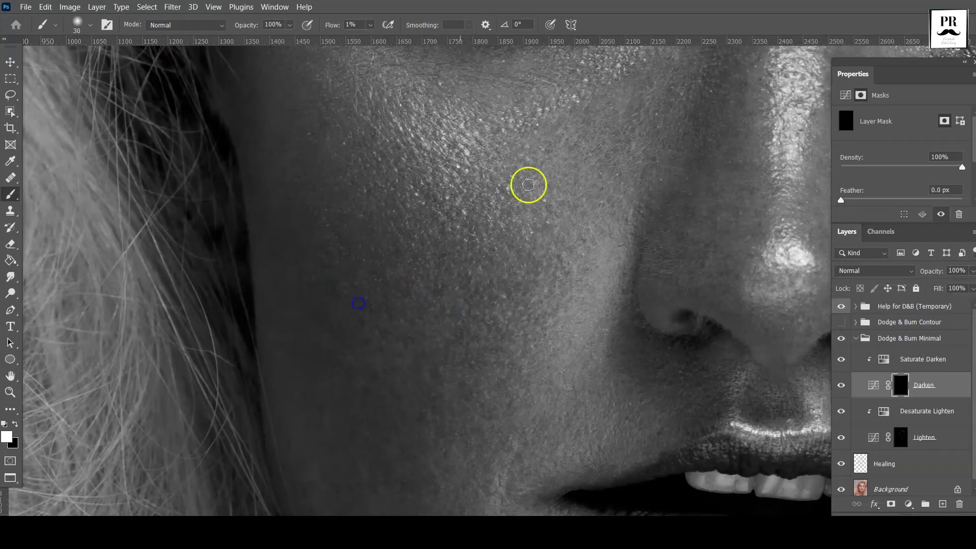
pyautogui.moveTo(584, 321); pyautogui.dragTo(681, 198)
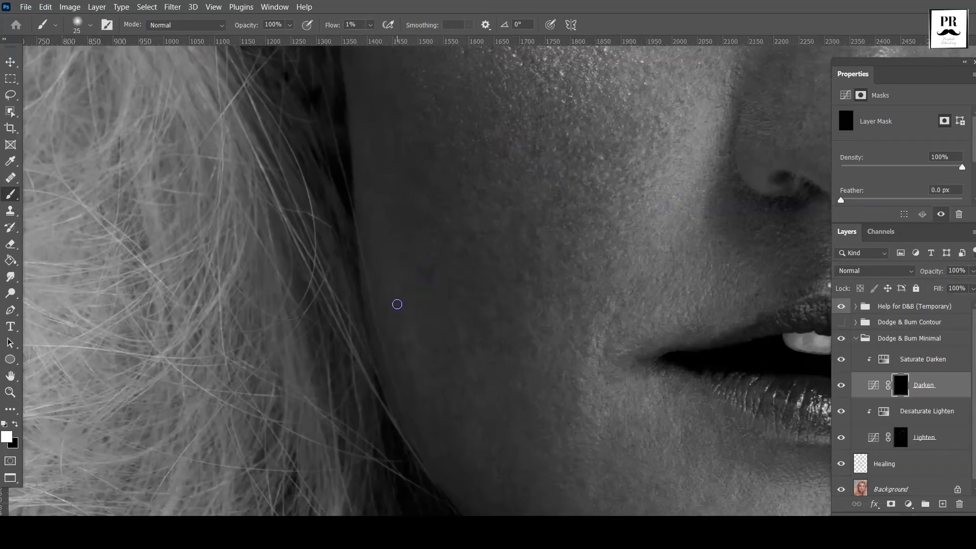
pyautogui.moveTo(411, 326); pyautogui.dragTo(423, 386)
pyautogui.moveTo(476, 412); pyautogui.dragTo(600, 362)
pyautogui.moveTo(680, 318); pyautogui.dragTo(596, 432)
pyautogui.scroll(-4, 600, 347)
pyautogui.moveTo(581, 364)
pyautogui.mouseDown()
pyautogui.moveTo(605, 330)
pyautogui.moveTo(576, 283)
pyautogui.moveTo(501, 338)
pyautogui.moveTo(521, 406)
pyautogui.mouseUp()
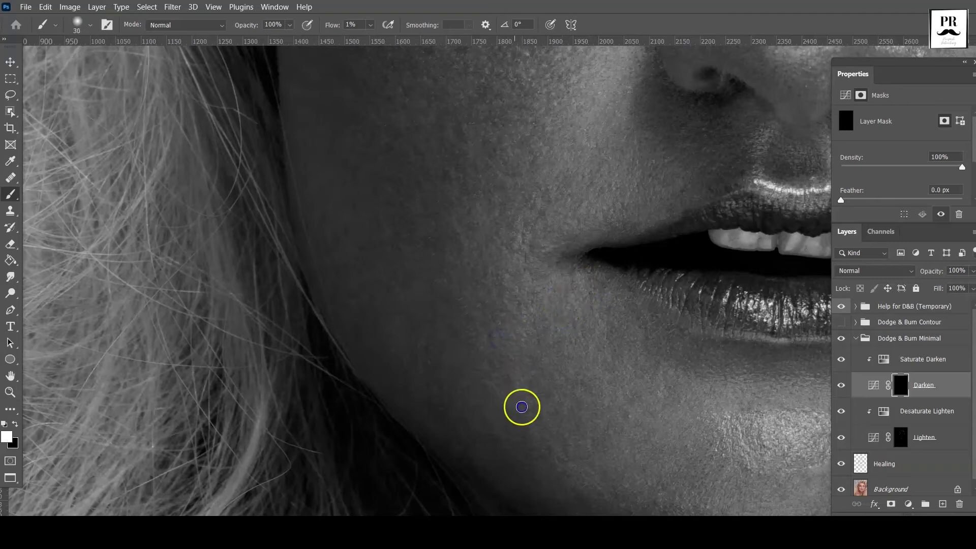
pyautogui.scroll(-3, 531, 364)
# Lighten a dark cheek patch on the Lighten mask with a slightly larger brush.
pyautogui.hotkey('alt', '[')
pyautogui.hotkey('alt', '[')
pyautogui.moveTo(461, 308); pyautogui.dragTo(476, 290)
pyautogui.press(']')
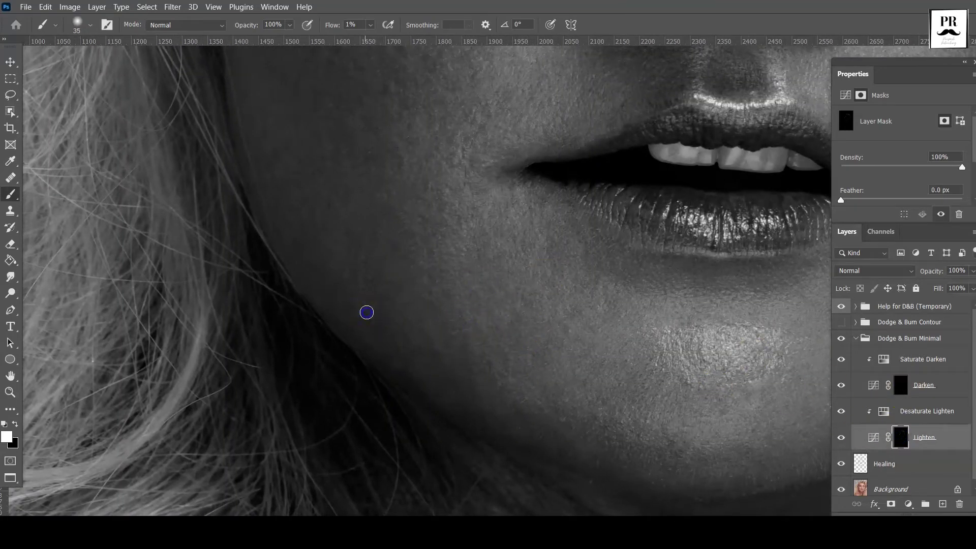
pyautogui.click(900, 385)
pyautogui.click(900, 436)
pyautogui.click(900, 386)
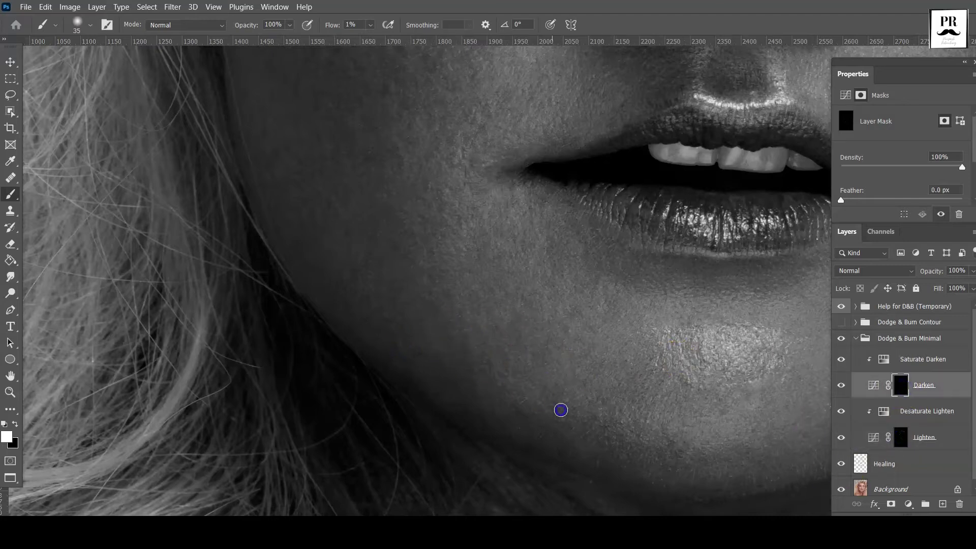
# Centre the view on the lips and chin with the Lighten mask and a resized brush.
pyautogui.moveTo(757, 396); pyautogui.dragTo(594, 386)
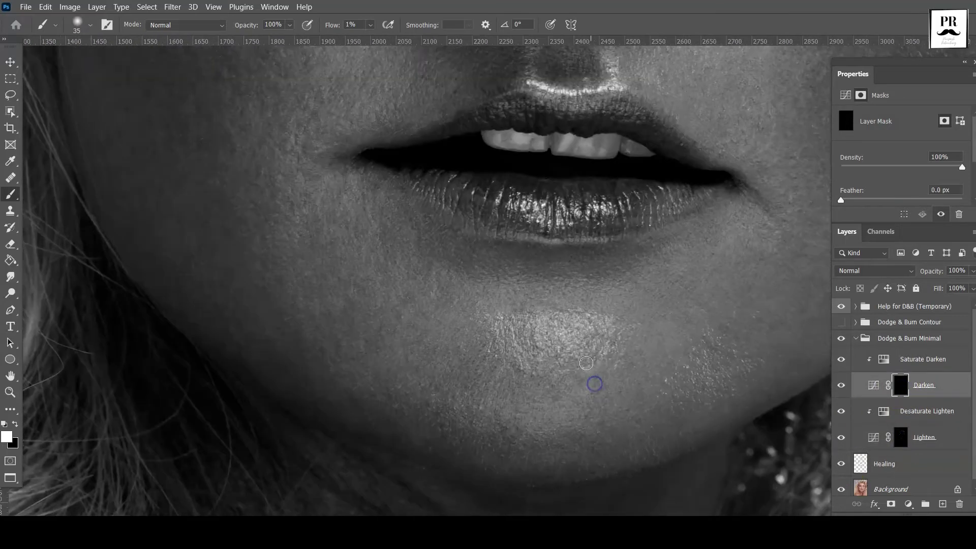
pyautogui.click(899, 438)
pyautogui.press('[')
pyautogui.scroll(2, 601, 345)
pyautogui.press(']')
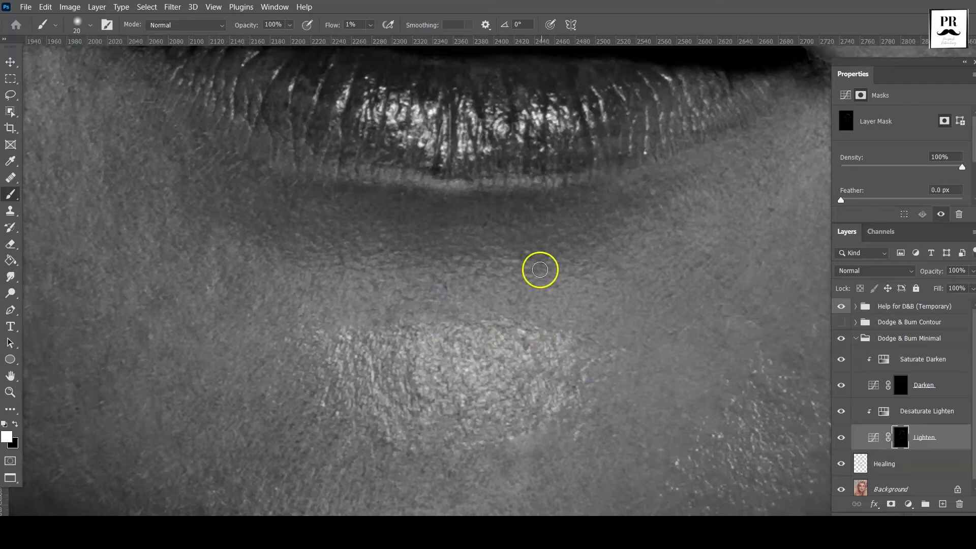
pyautogui.scroll(-2, 374, 259)
pyautogui.press('[')
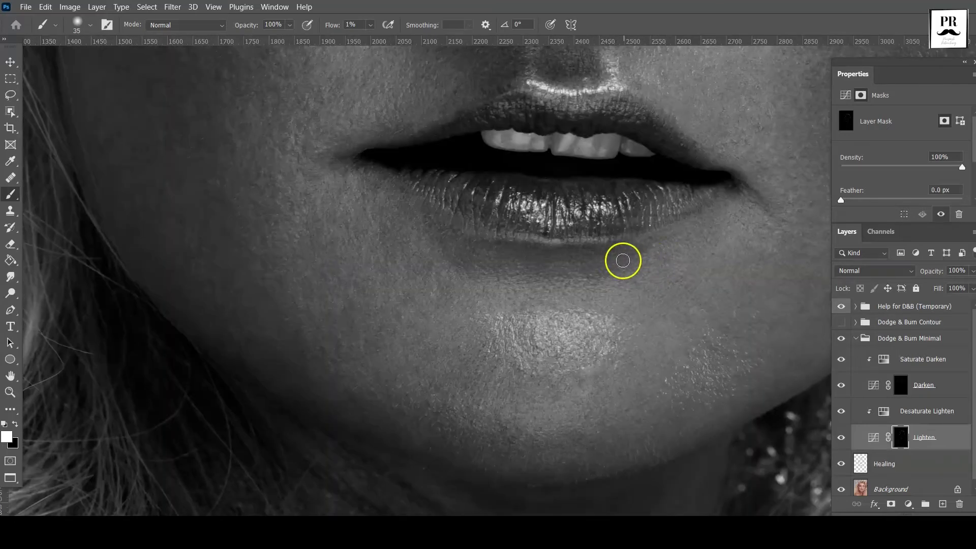
pyautogui.hscroll(3, 624, 259)
# Frame the nose and upper lip area for further work.
pyautogui.click(901, 385)
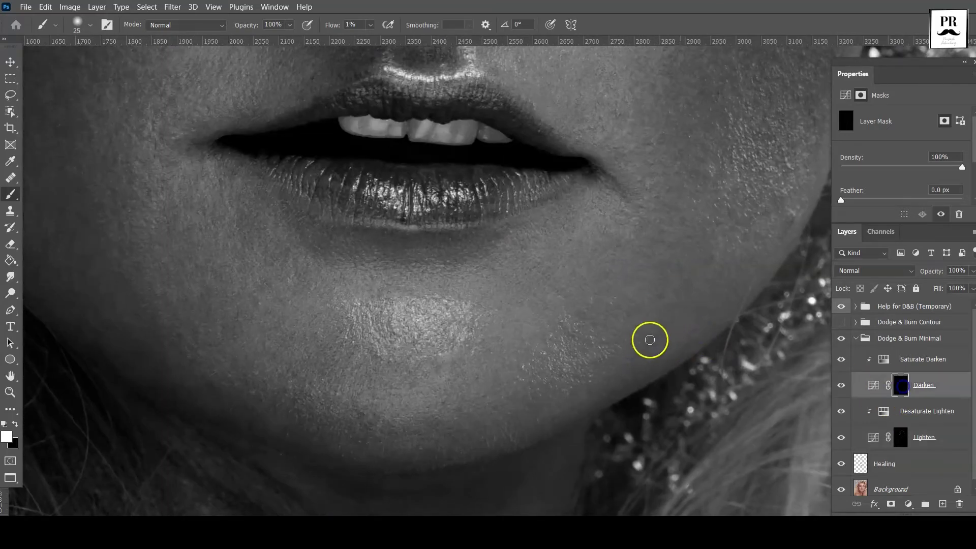
pyautogui.click(899, 437)
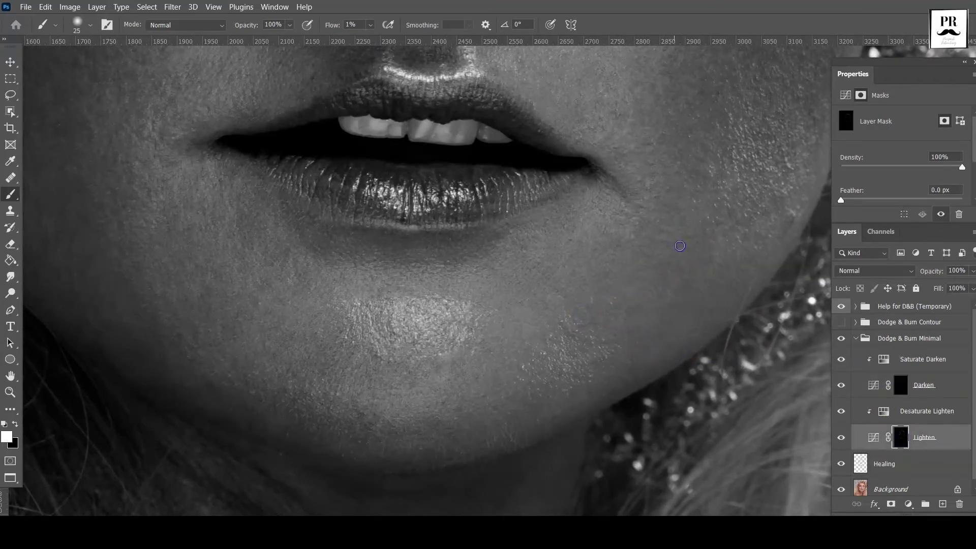
pyautogui.scroll(2, 776, 208)
pyautogui.scroll(1, 600, 235)
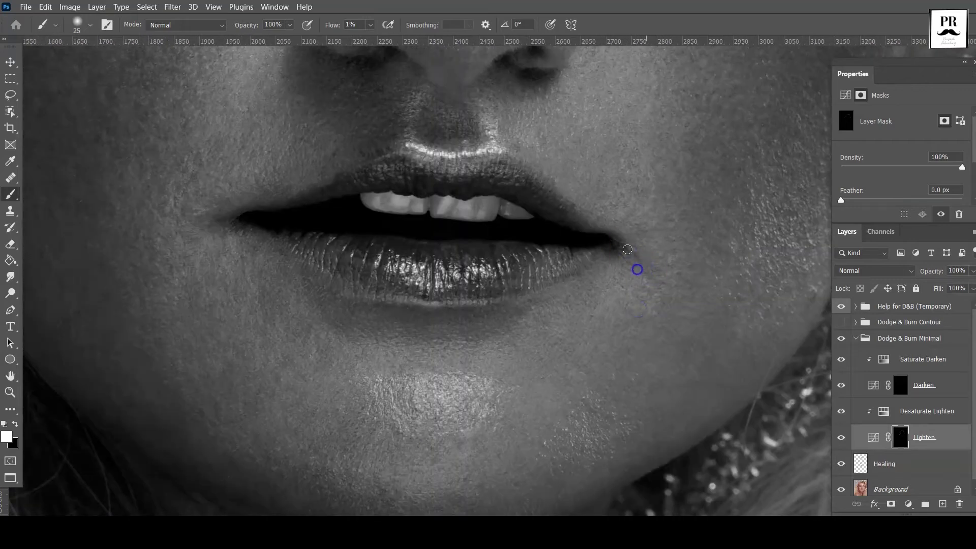
pyautogui.scroll(2, 627, 249)
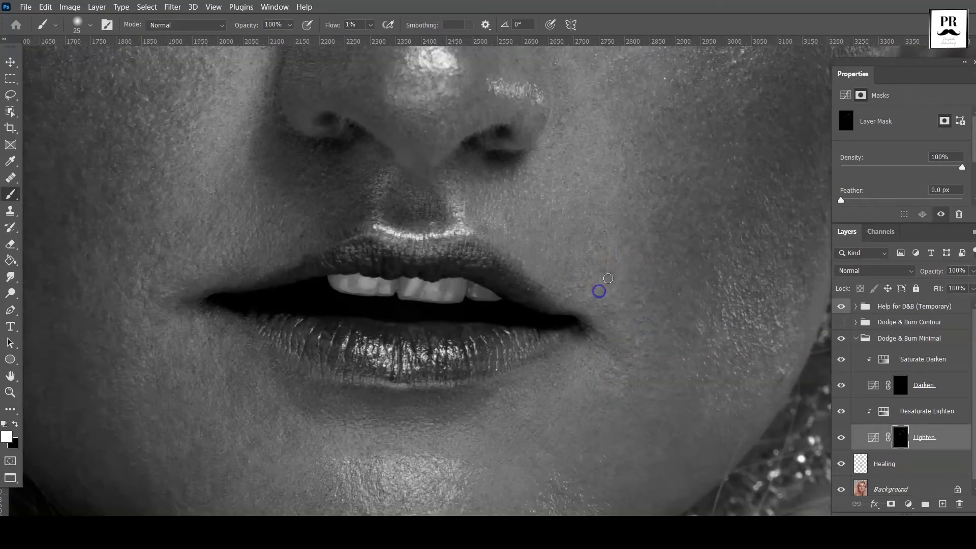
pyautogui.moveTo(631, 281); pyautogui.dragTo(634, 314)
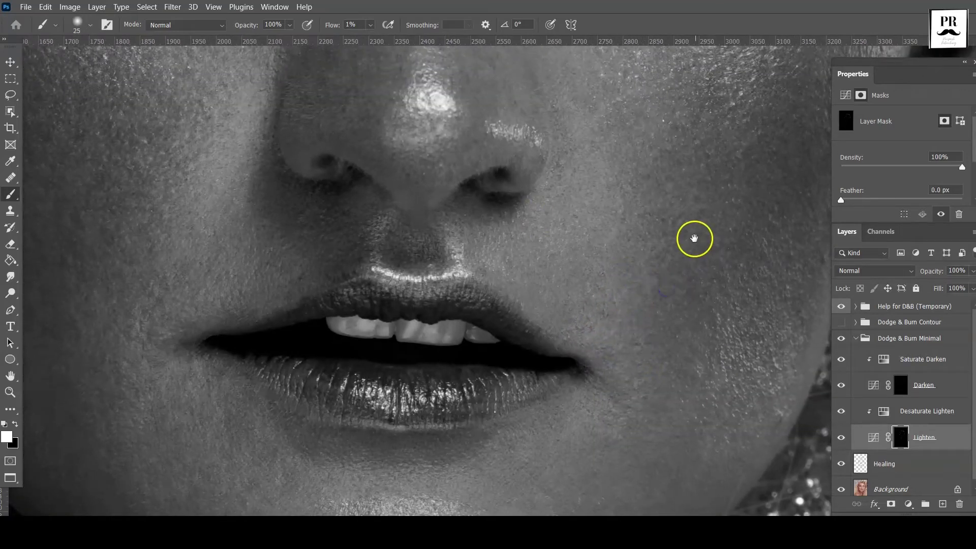
pyautogui.moveTo(694, 239); pyautogui.dragTo(639, 265)
# Burn bright skin beside the mouth corner and uneven tone on the cheek beside the nose.
pyautogui.click(904, 388)
pyautogui.moveTo(644, 413); pyautogui.dragTo(662, 360)
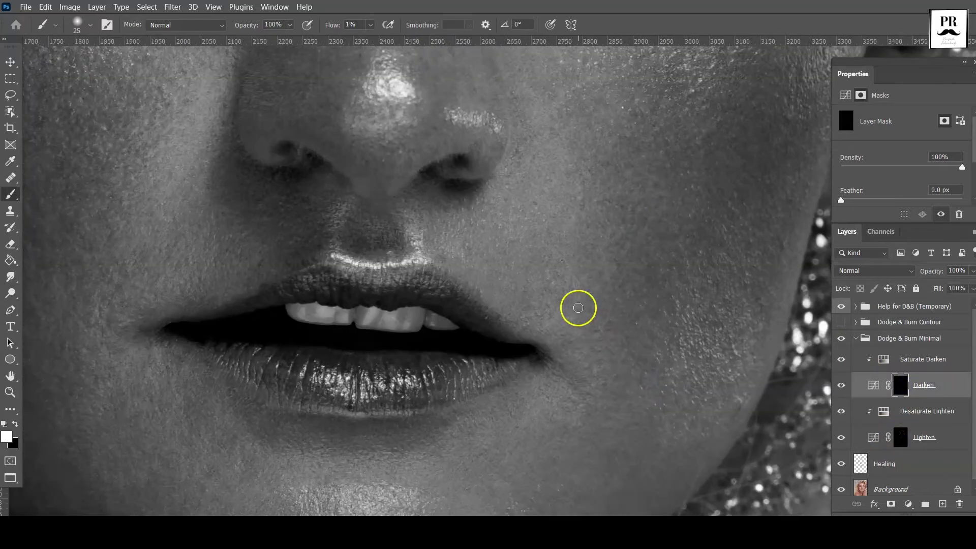
pyautogui.moveTo(522, 89); pyautogui.dragTo(552, 112)
pyautogui.moveTo(585, 427); pyautogui.dragTo(581, 366)
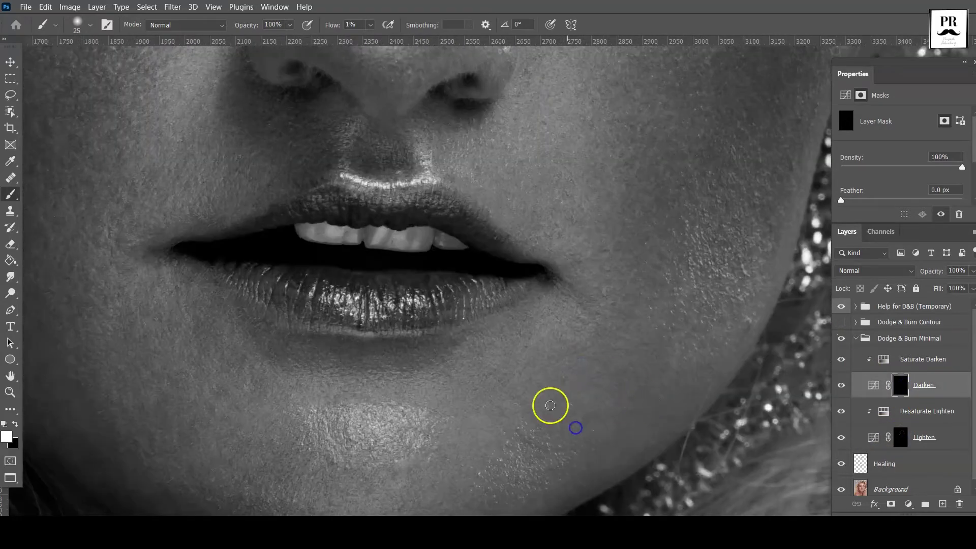
pyautogui.moveTo(688, 312); pyautogui.dragTo(644, 492)
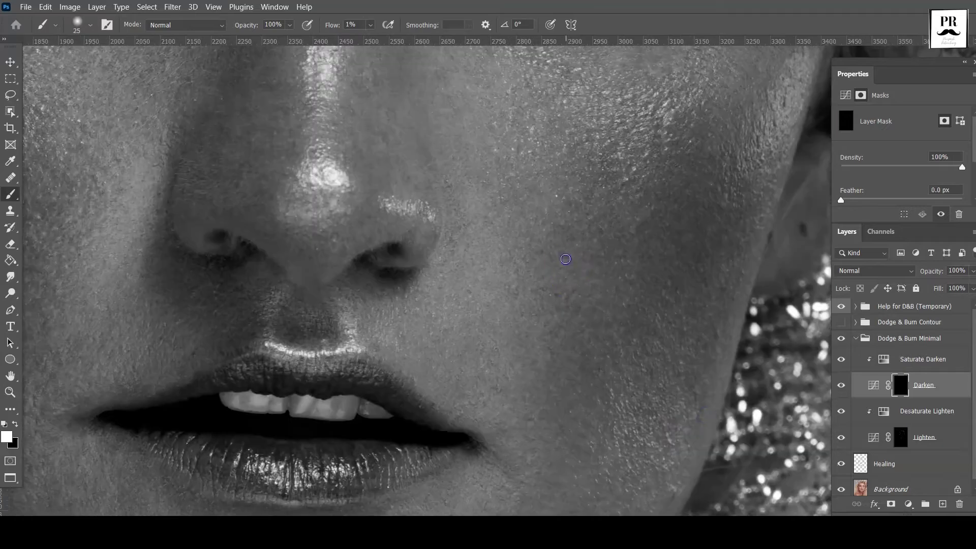
pyautogui.moveTo(696, 349); pyautogui.dragTo(595, 240)
# Bring the cheek under the right eye into view, enlarge the brush, and zoom out to the whole face.
pyautogui.moveTo(544, 213); pyautogui.dragTo(557, 305)
pyautogui.press(']')
pyautogui.moveTo(665, 198); pyautogui.dragTo(544, 244)
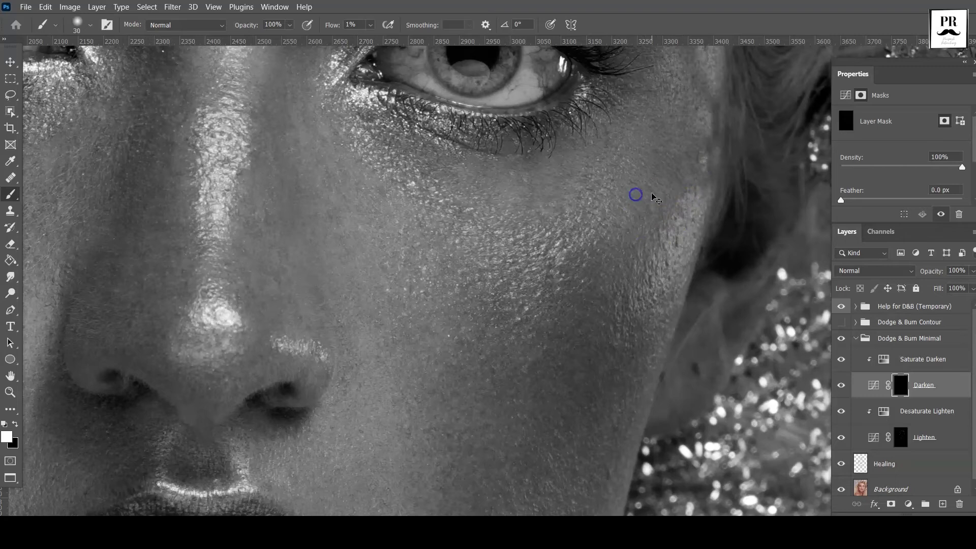
pyautogui.hotkey('ctrl', '-')
pyautogui.hotkey('ctrl', '-')
pyautogui.hotkey('ctrl', '-')
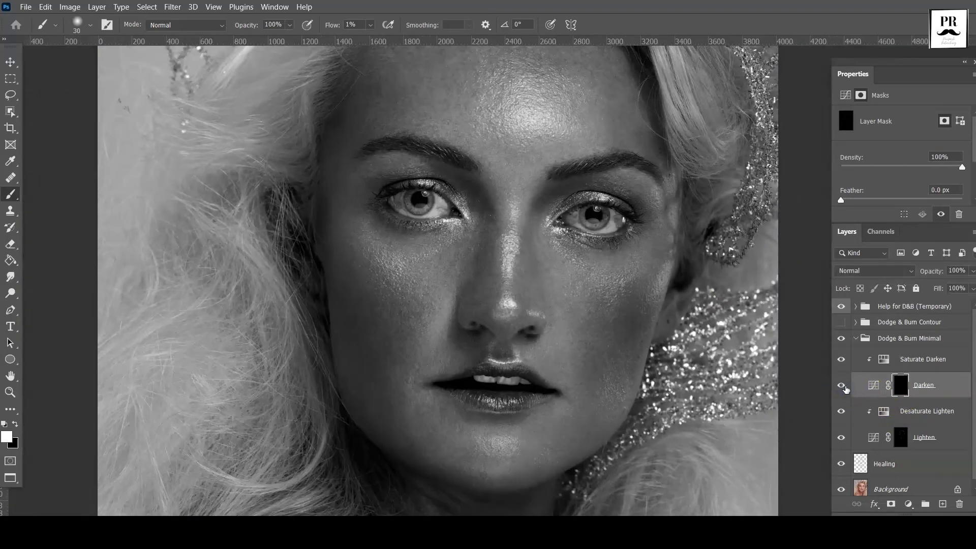
# Compare the face with dodge and burn off and on, then set up the Lighten mask on the neck.
pyautogui.click(841, 338)
pyautogui.click(842, 342)
pyautogui.scroll(-5, 771, 385)
pyautogui.scroll(-4, 688, 410)
pyautogui.scroll(-1, 730, 264)
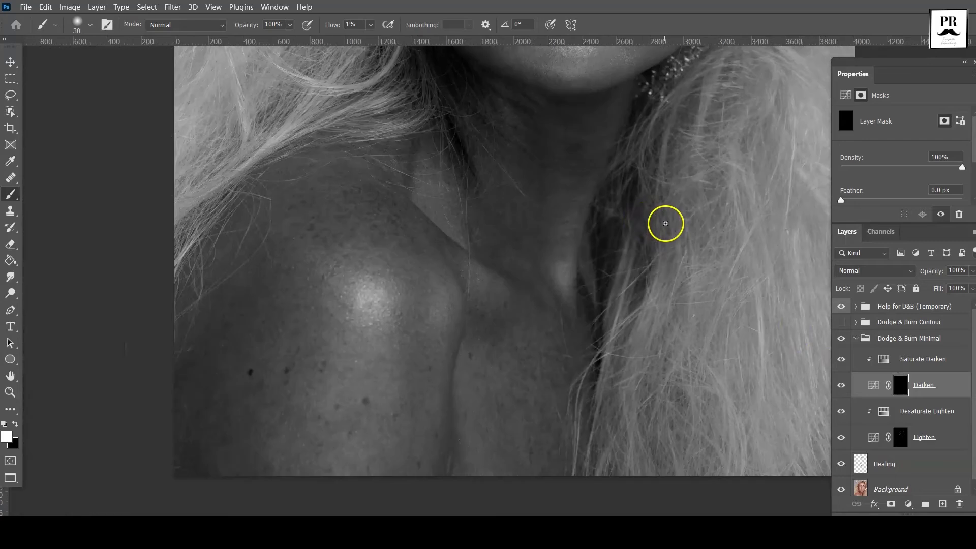
pyautogui.click(899, 437)
pyautogui.press(']')
pyautogui.press(']')
pyautogui.press(']')
pyautogui.hotkey('ctrl', '+')
# Lighten the shadows and dark patches down the neck.
pyautogui.moveTo(546, 156); pyautogui.dragTo(522, 137)
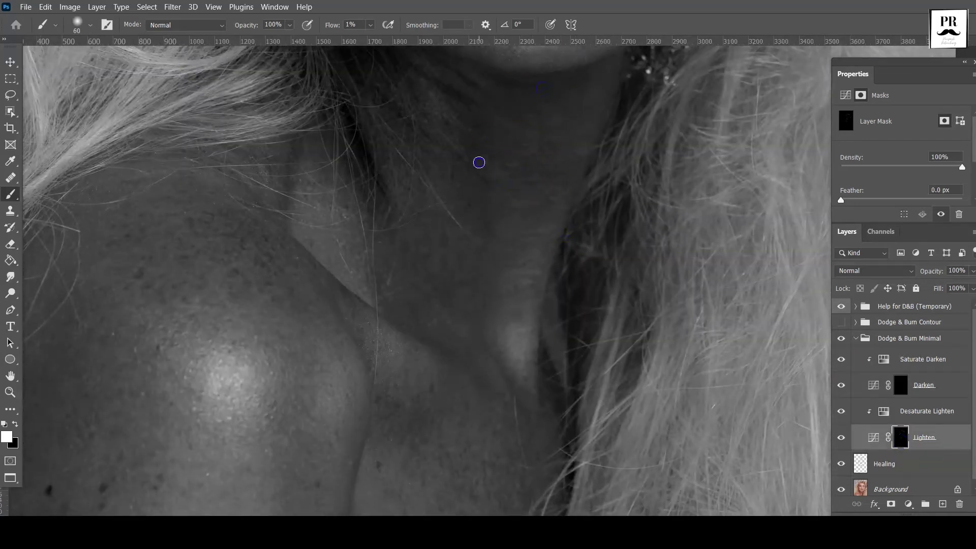
pyautogui.moveTo(557, 221); pyautogui.dragTo(492, 299)
pyautogui.moveTo(489, 209); pyautogui.dragTo(446, 264)
pyautogui.moveTo(476, 385); pyautogui.dragTo(447, 320)
pyautogui.moveTo(510, 281); pyautogui.dragTo(505, 276)
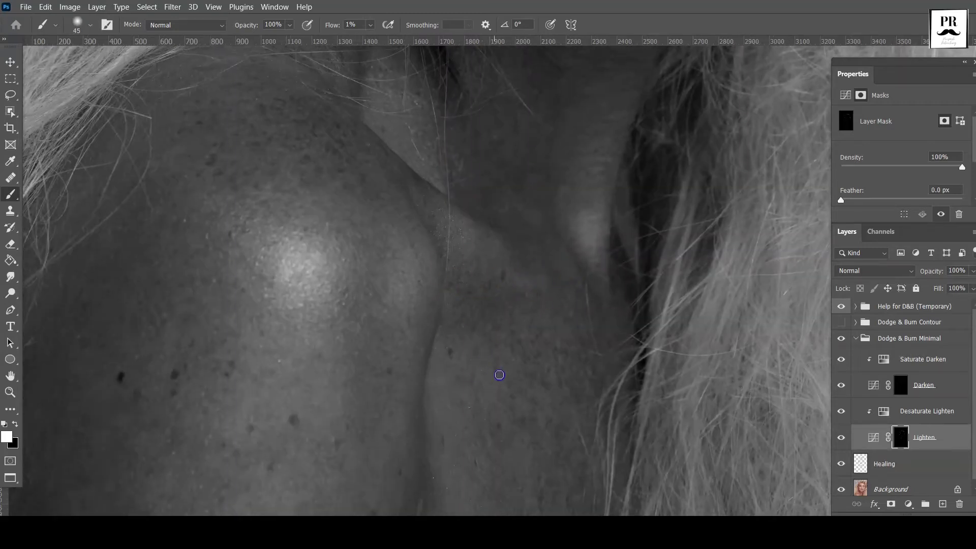
pyautogui.moveTo(499, 375); pyautogui.dragTo(493, 300)
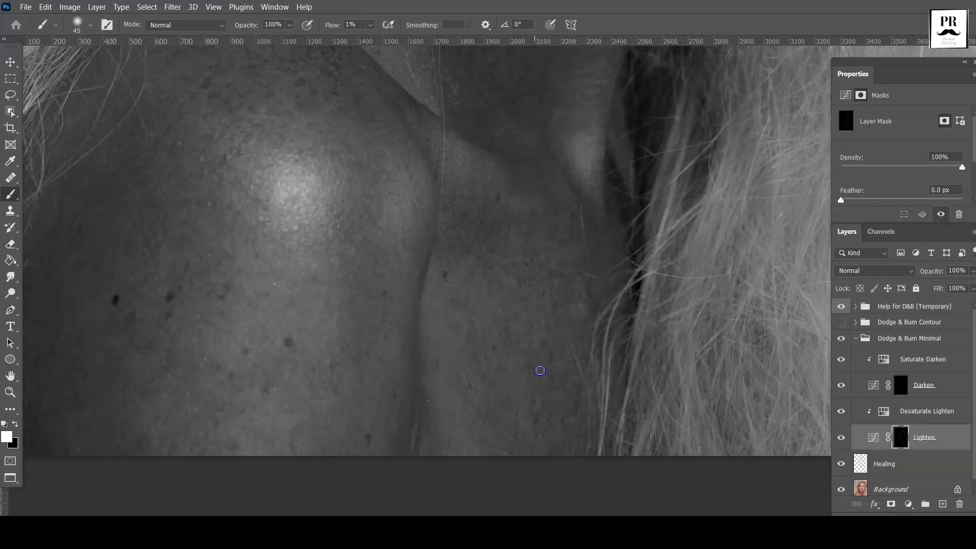
# Burn faint strokes into the neck shadows on the Darken layer's mask.
pyautogui.hotkey('alt', ']')
pyautogui.hotkey('alt', ']')
pyautogui.click(532, 414)
pyautogui.moveTo(535, 386); pyautogui.dragTo(542, 359)
pyautogui.click(572, 253)
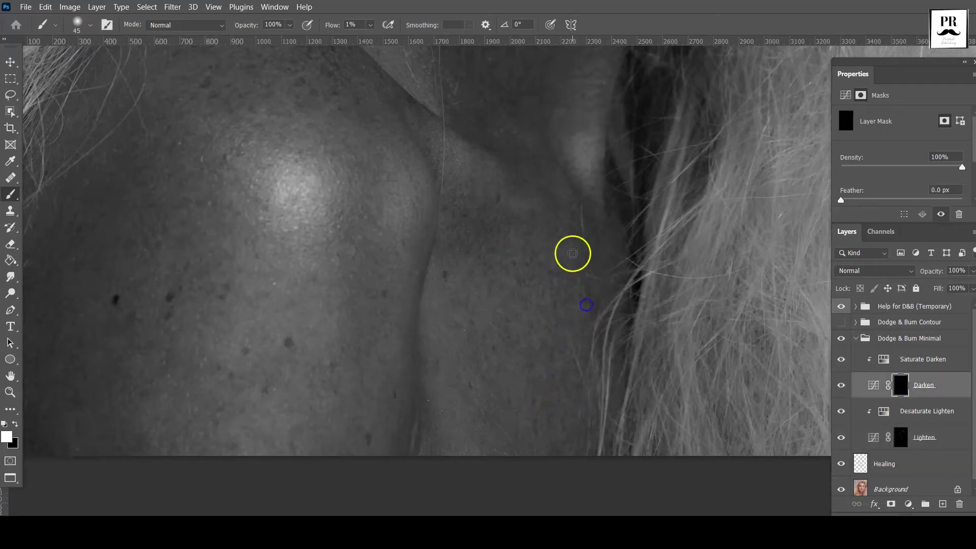
pyautogui.moveTo(604, 158); pyautogui.dragTo(593, 84)
pyautogui.scroll(5, 508, 170)
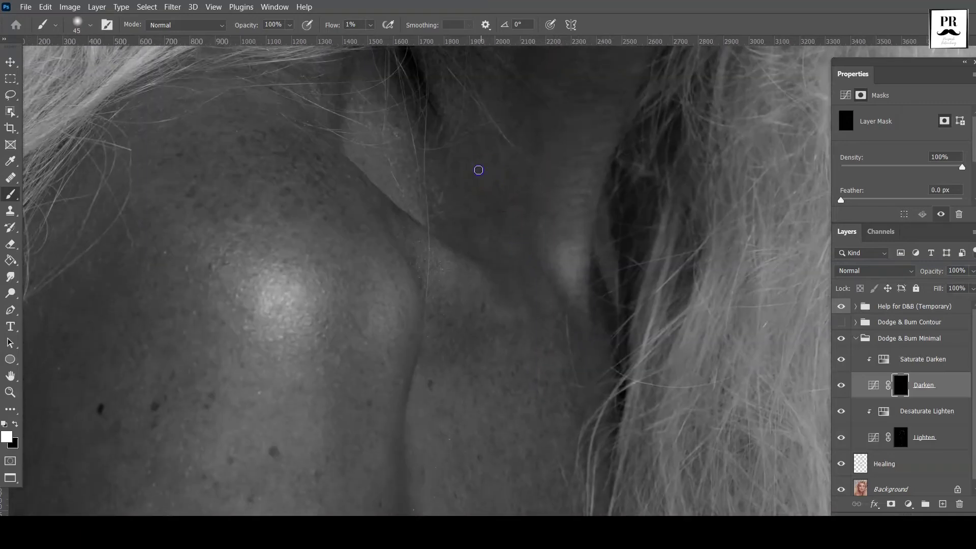
# Paint faint lightening on the upper shoulder with the Lighten layer's mask.
pyautogui.click(900, 437)
pyautogui.moveTo(309, 372); pyautogui.dragTo(527, 224)
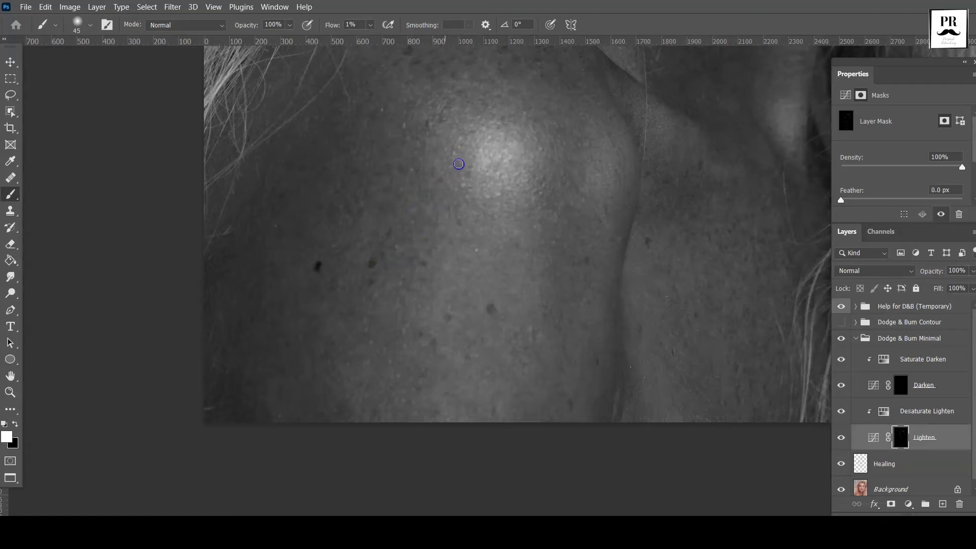
pyautogui.scroll(3, 350, 183)
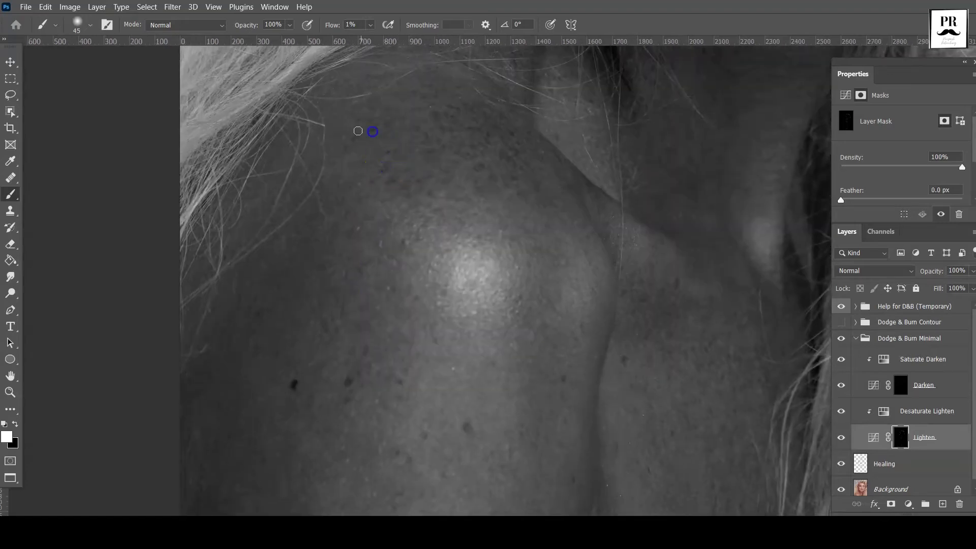
pyautogui.moveTo(451, 126); pyautogui.dragTo(483, 189)
pyautogui.scroll(1, 608, 212)
pyautogui.scroll(1, 623, 353)
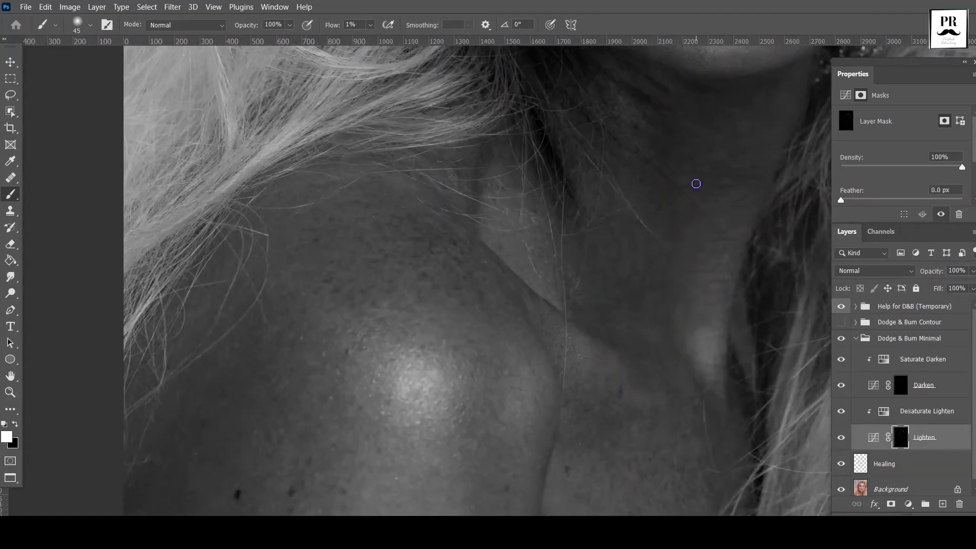
# Burn faint strokes on the lower shoulder and across the shoulder with the Darken mask.
pyautogui.hotkey('alt', ']')
pyautogui.hotkey('alt', ']')
pyautogui.scroll(-5, 458, 368)
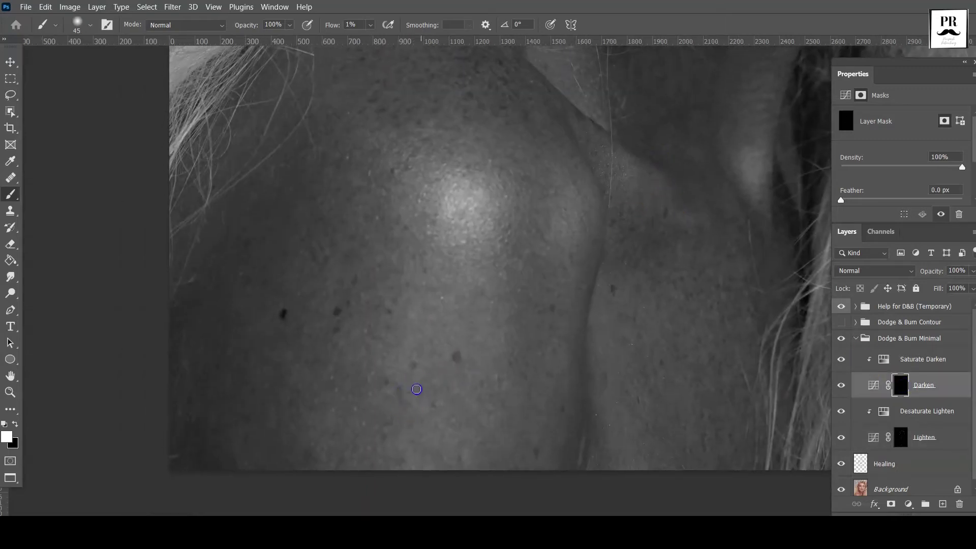
pyautogui.moveTo(360, 179)
pyautogui.mouseDown()
pyautogui.moveTo(332, 277)
pyautogui.moveTo(364, 379)
pyautogui.mouseUp()
pyautogui.moveTo(429, 245); pyautogui.dragTo(473, 232)
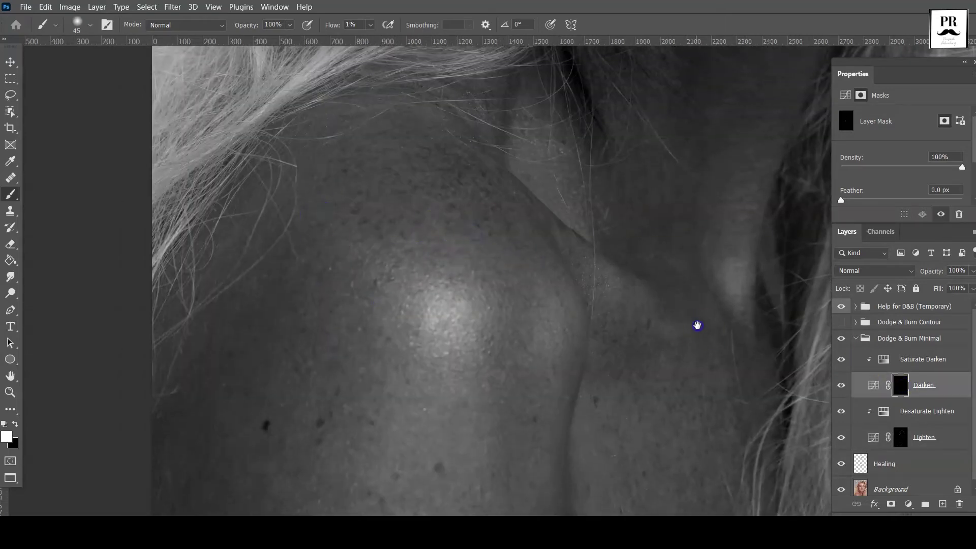
pyautogui.moveTo(681, 325); pyautogui.dragTo(636, 233)
pyautogui.scroll(-2, 582, 437)
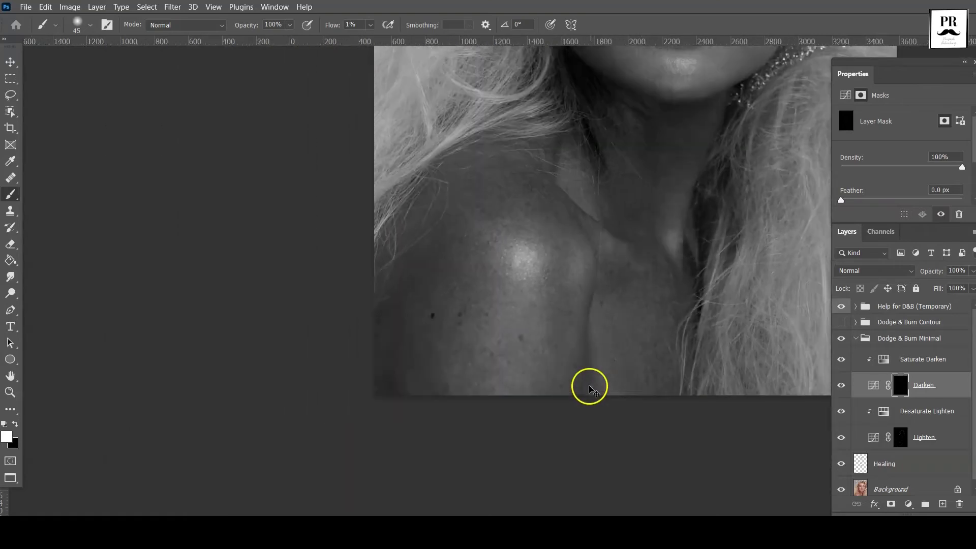
pyautogui.scroll(-2, 587, 385)
# Zoom out, hide the black-and-white helper, and hide the minimal dodge and burn to compare.
pyautogui.scroll(-1, 630, 444)
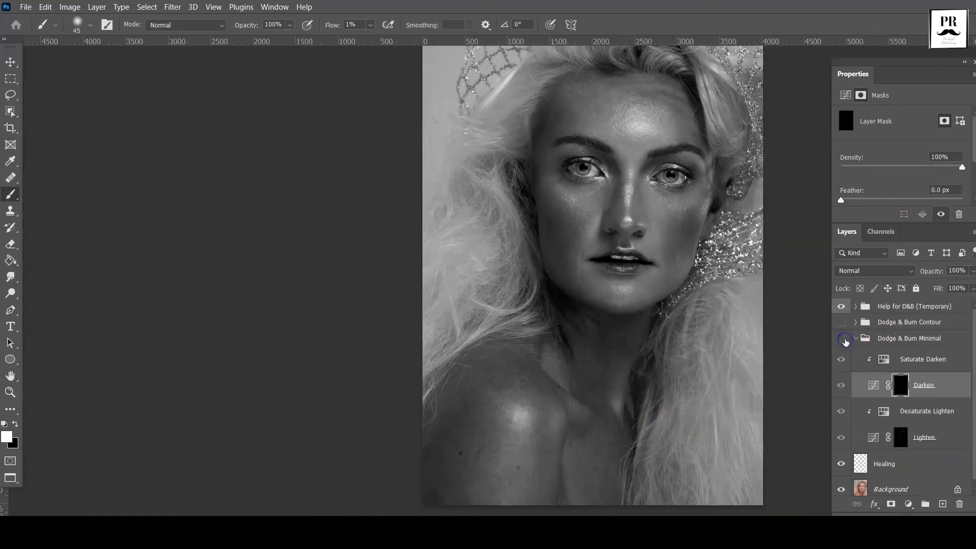
pyautogui.scroll(1, 656, 305)
pyautogui.scroll(2, 529, 391)
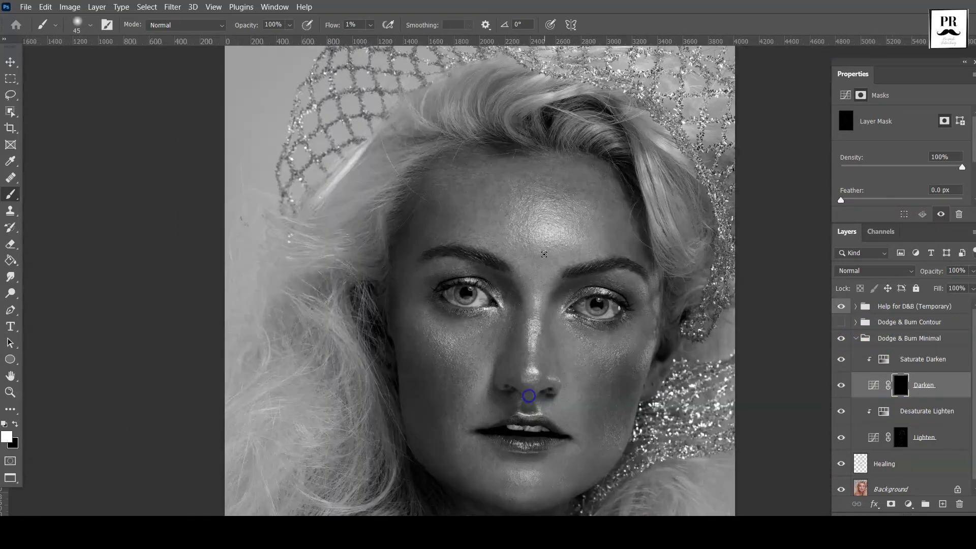
pyautogui.scroll(2, 566, 137)
pyautogui.press(']')
pyautogui.press(']')
pyautogui.press(']')
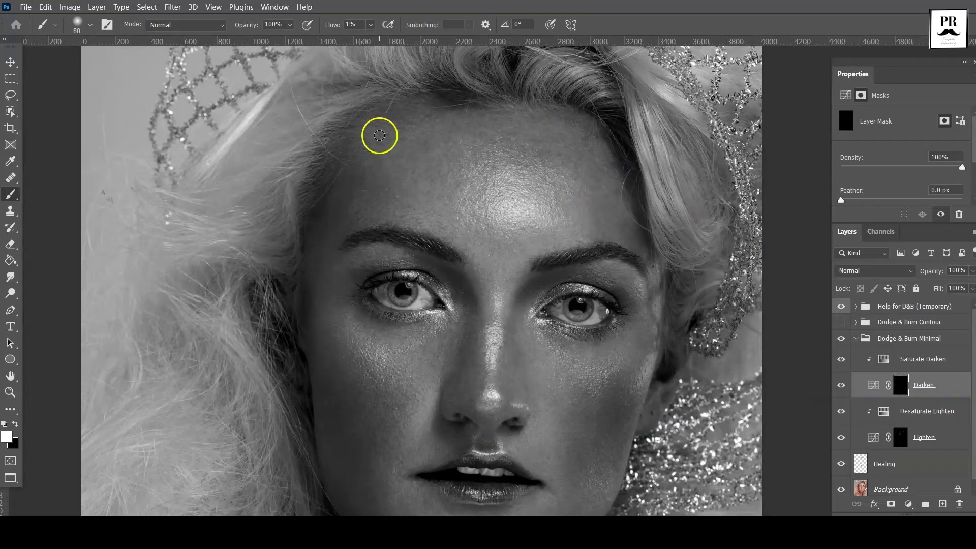
pyautogui.hotkey('ctrl', '-')
pyautogui.hotkey('ctrl', '-')
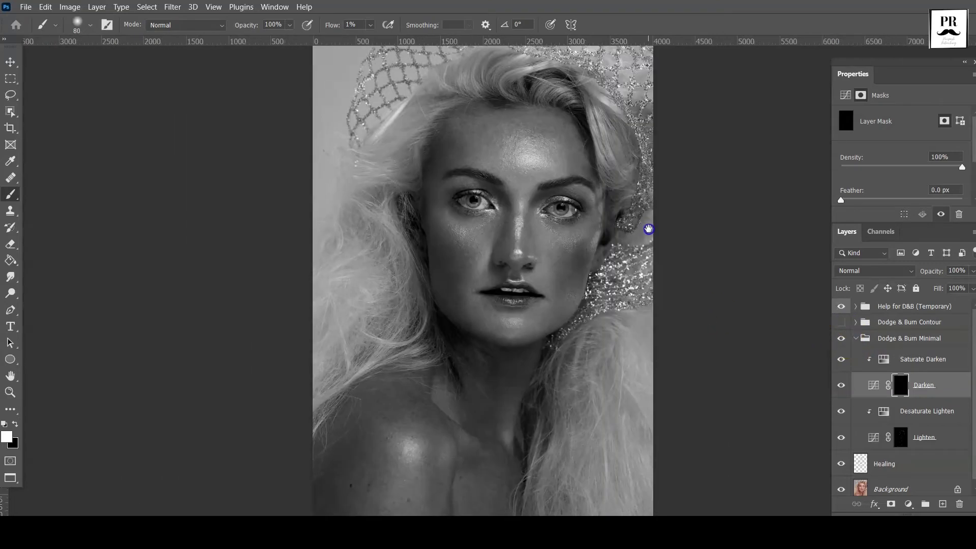
pyautogui.click(841, 306)
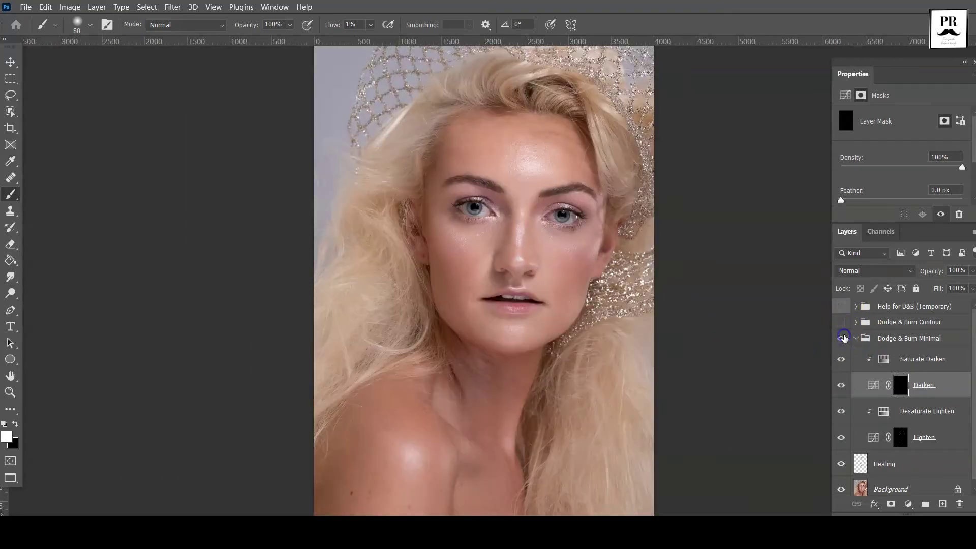
pyautogui.moveTo(537, 247); pyautogui.dragTo(620, 365)
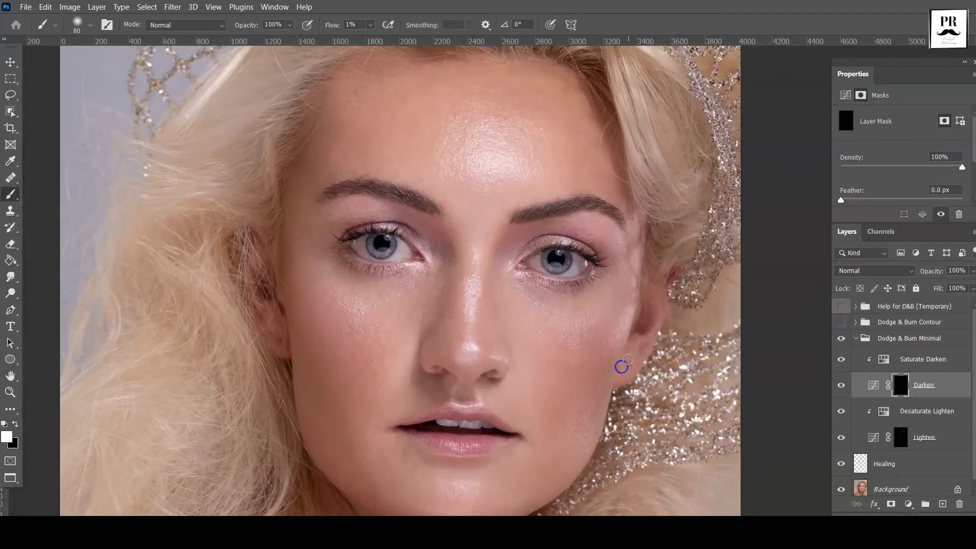
pyautogui.click(846, 339)
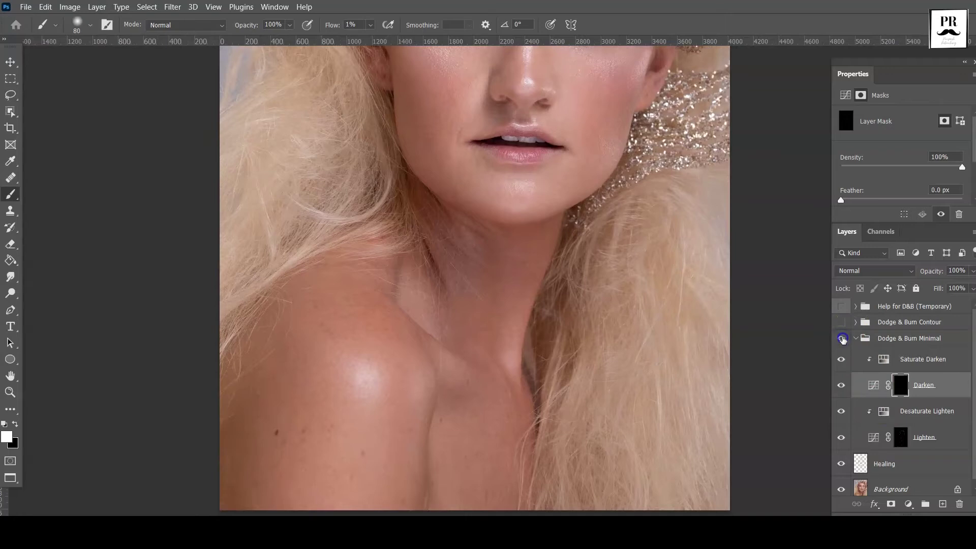
# Turn the helper view back on, toggle it to compare, then collapse the helper group.
pyautogui.scroll(2, 507, 289)
pyautogui.scroll(2, 572, 305)
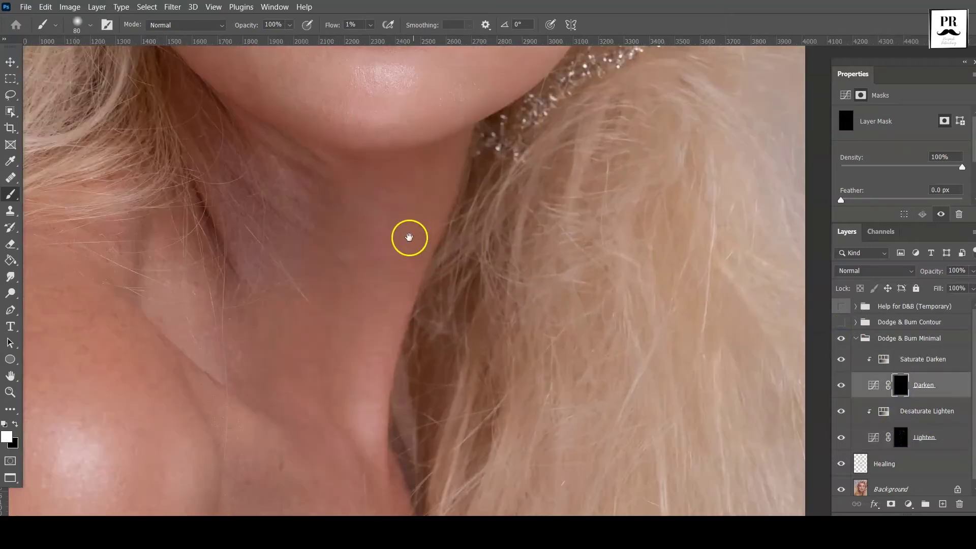
pyautogui.moveTo(410, 237); pyautogui.dragTo(554, 232)
pyautogui.click(841, 307)
pyautogui.press('[')
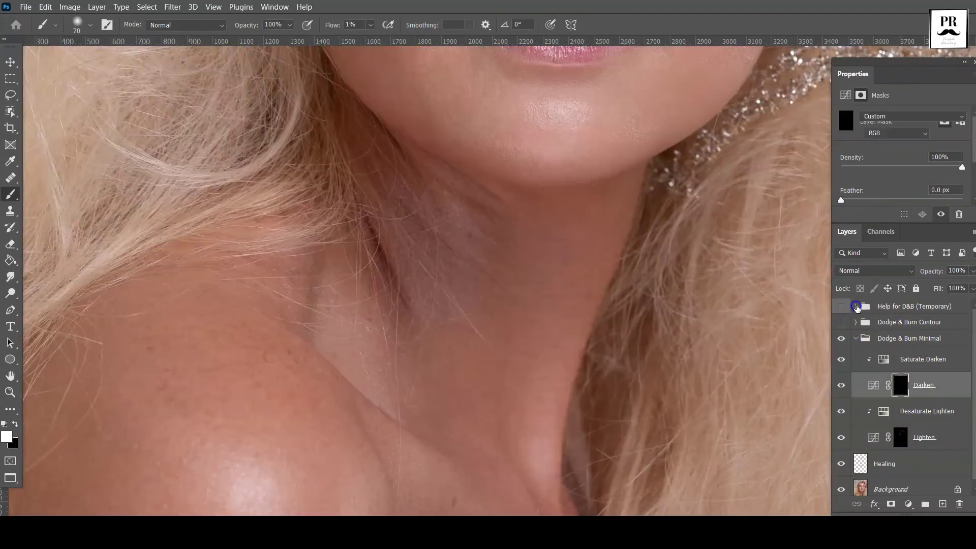
pyautogui.click(855, 306)
pyautogui.click(841, 308)
pyautogui.click(841, 308)
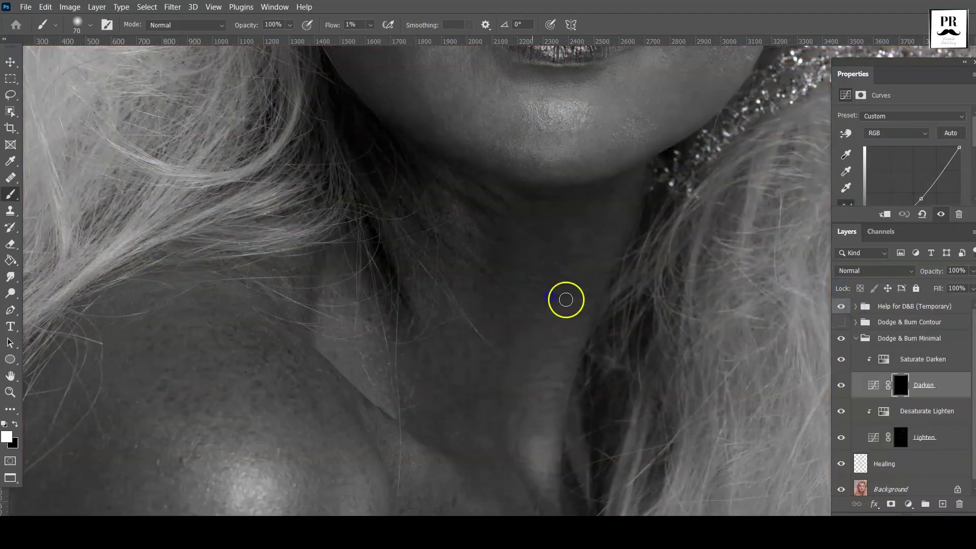
# Select the Darken mask, zoom to fit the face, and hide the helper to see colour.
pyautogui.press('[')
pyautogui.click(900, 437)
pyautogui.click(900, 385)
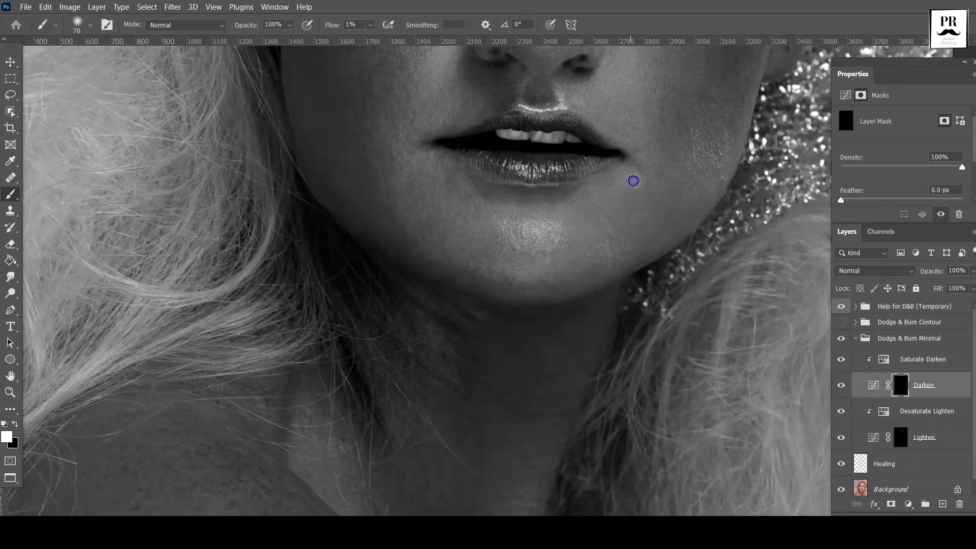
pyautogui.moveTo(602, 244); pyautogui.dragTo(611, 203)
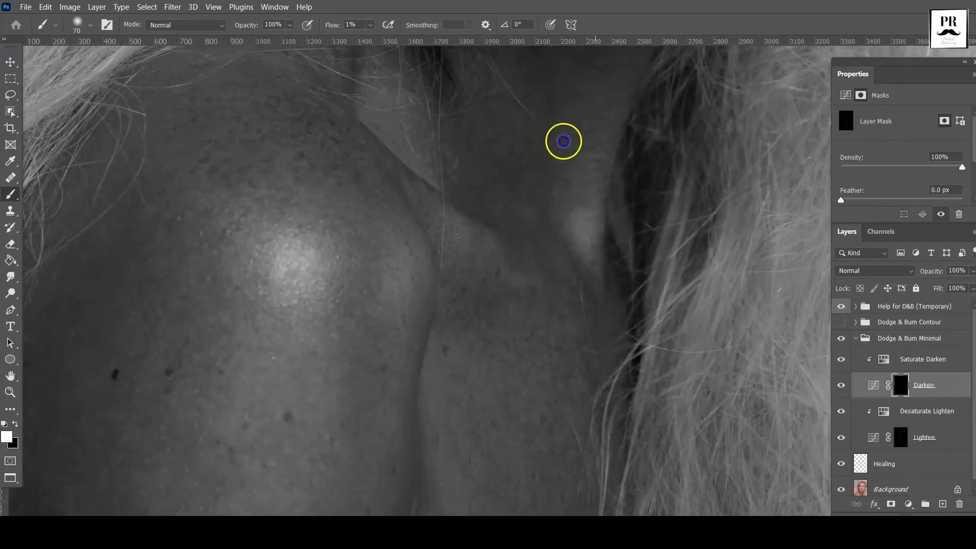
pyautogui.hotkey('ctrl', '0')
pyautogui.click(841, 306)
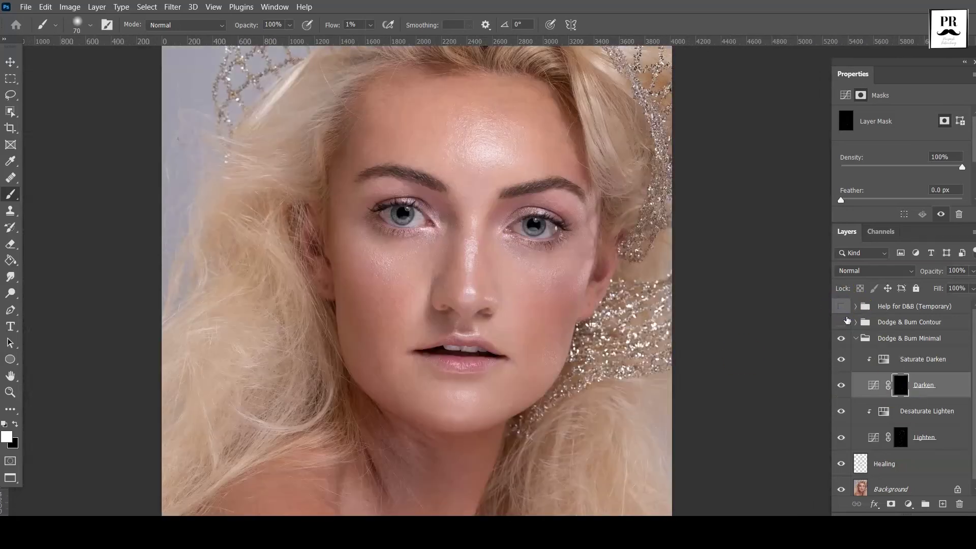
# Restore the black-and-white helper and faintly dodge the nose bridge on the Lighten mask with a smaller brush.
pyautogui.click(841, 341)
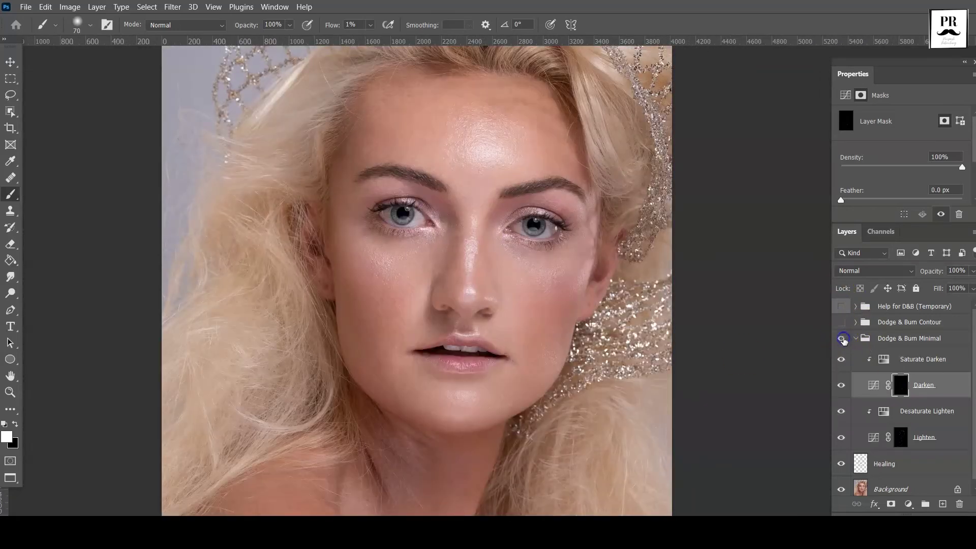
pyautogui.click(841, 305)
pyautogui.scroll(3, 581, 303)
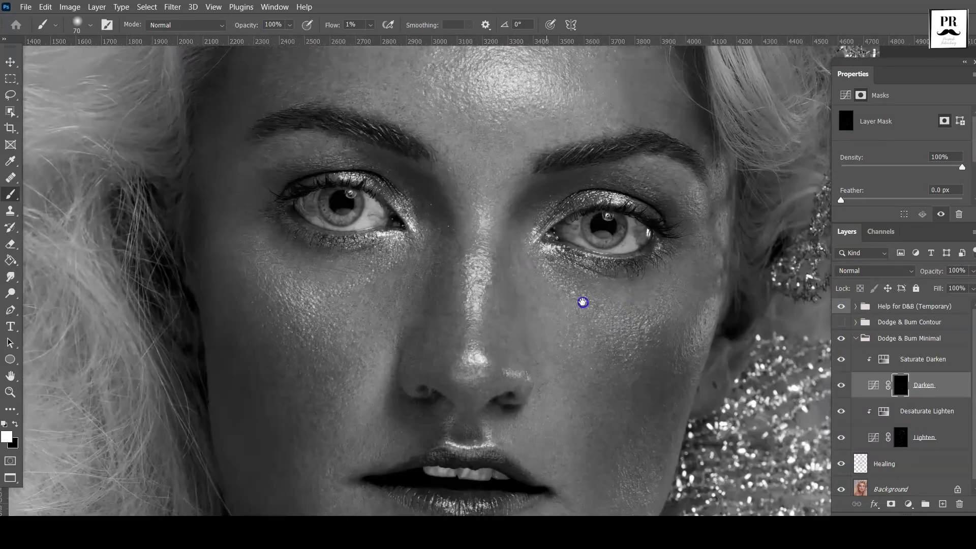
pyautogui.press('[')
pyautogui.press('[')
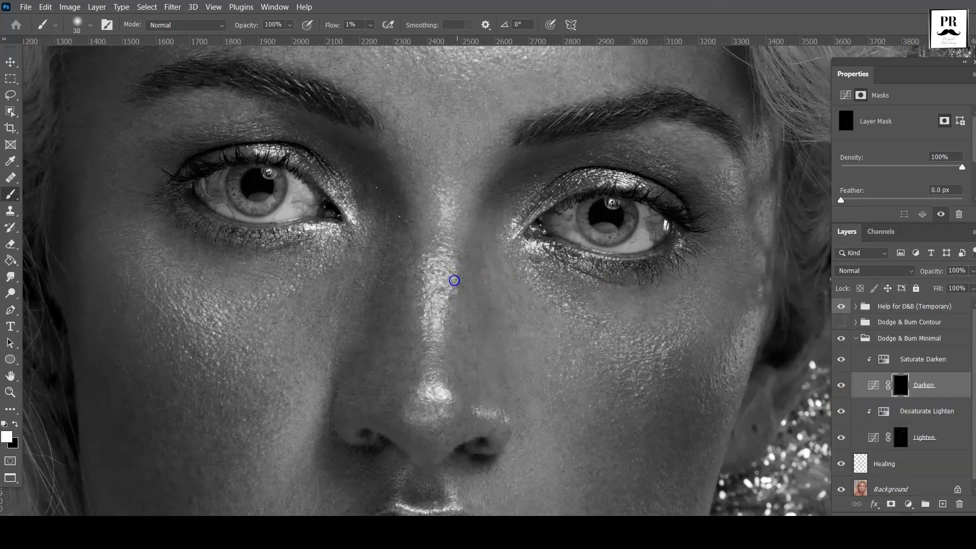
pyautogui.hotkey('alt', '[')
pyautogui.hotkey('alt', '[')
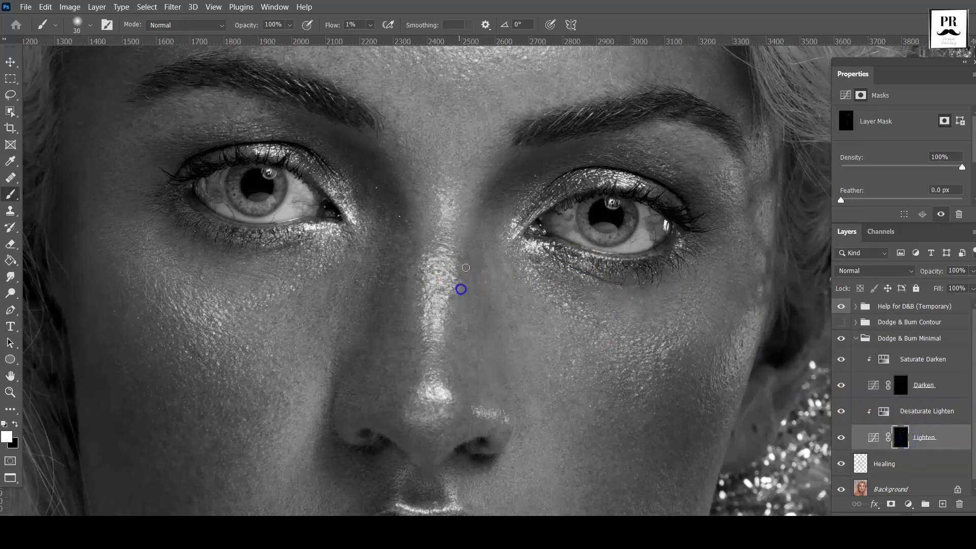
pyautogui.moveTo(448, 296); pyautogui.dragTo(412, 310)
pyautogui.moveTo(394, 262)
pyautogui.mouseDown()
pyautogui.moveTo(379, 392)
pyautogui.moveTo(638, 311)
pyautogui.moveTo(677, 320)
pyautogui.moveTo(505, 320)
pyautogui.moveTo(513, 313)
pyautogui.mouseUp()
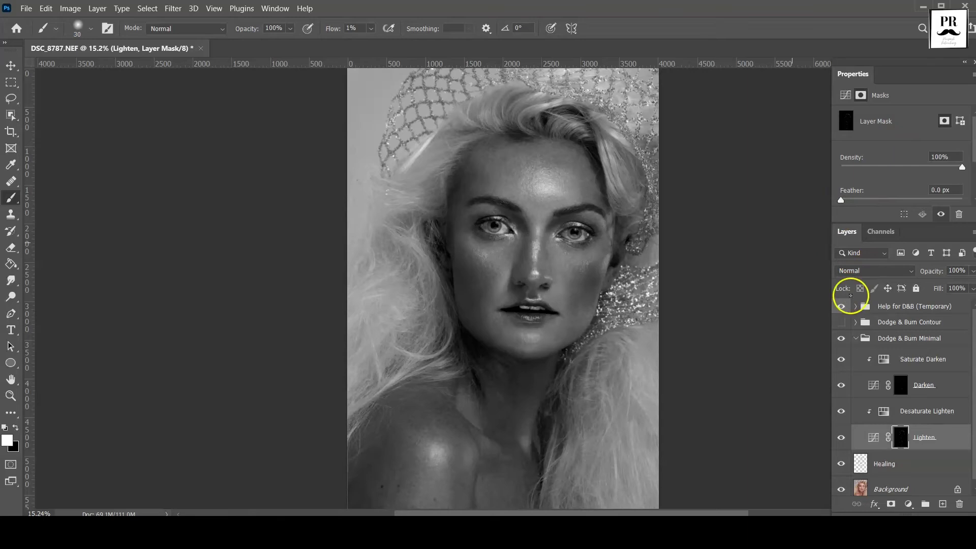
# Collapse the Minimal group and delete the leftover Help for D&B (Temporary) group.
pyautogui.click(855, 339)
pyautogui.click(855, 322)
pyautogui.click(900, 420)
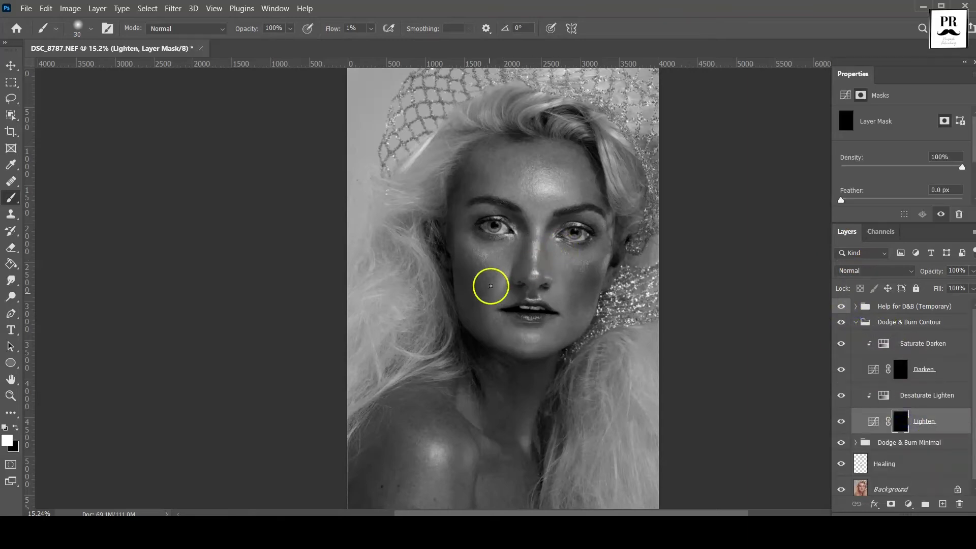
pyautogui.click(841, 311)
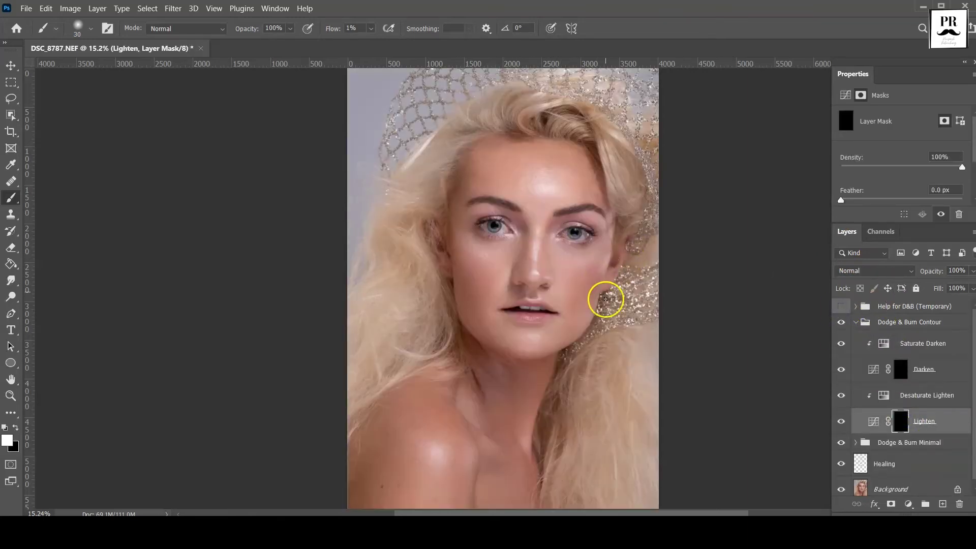
pyautogui.click(907, 308)
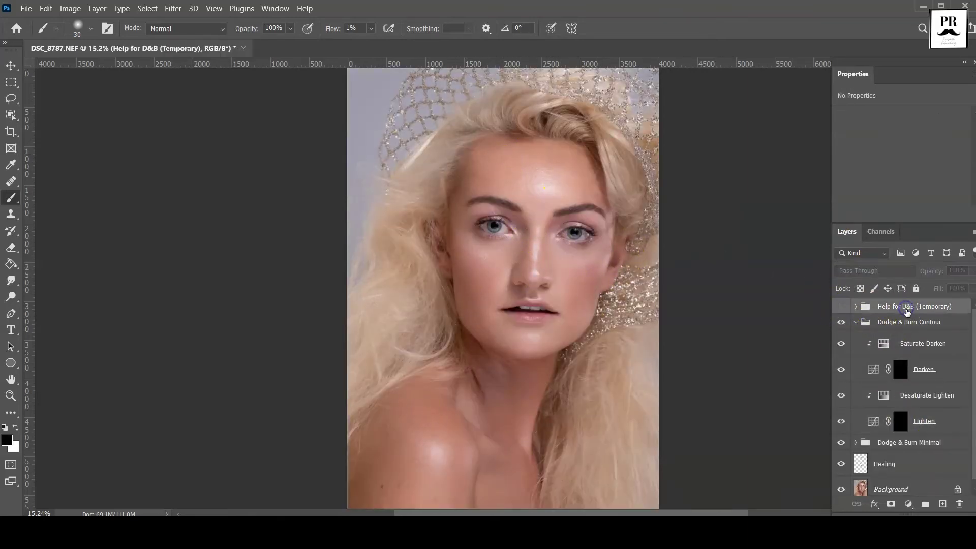
pyautogui.click(958, 504)
pyautogui.click(855, 306)
# Add a grey Solid Color fill layer in Color mode and target the Contour group's Lighten mask.
pyautogui.click(908, 503)
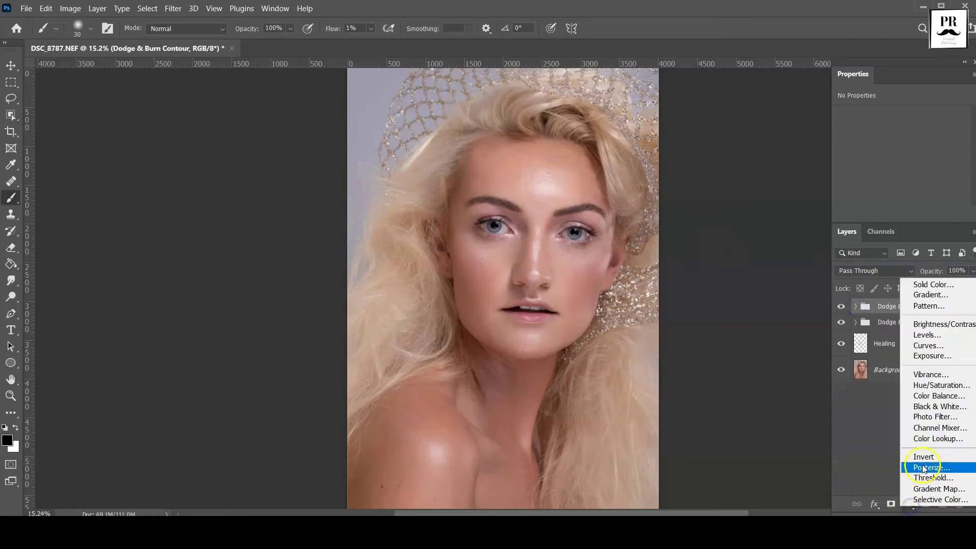
pyautogui.click(933, 284)
pyautogui.press('Return')
pyautogui.click(874, 271)
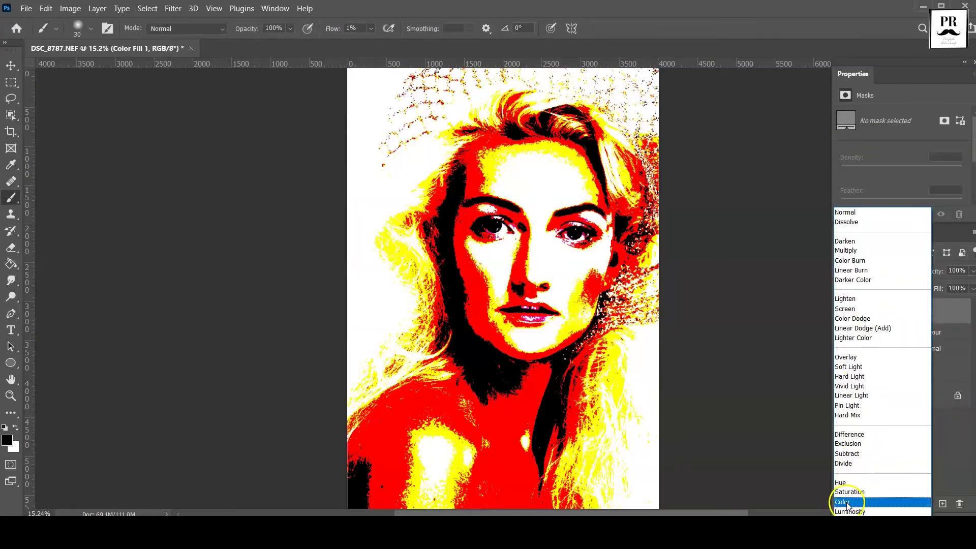
pyautogui.click(854, 503)
pyautogui.click(855, 332)
pyautogui.click(900, 432)
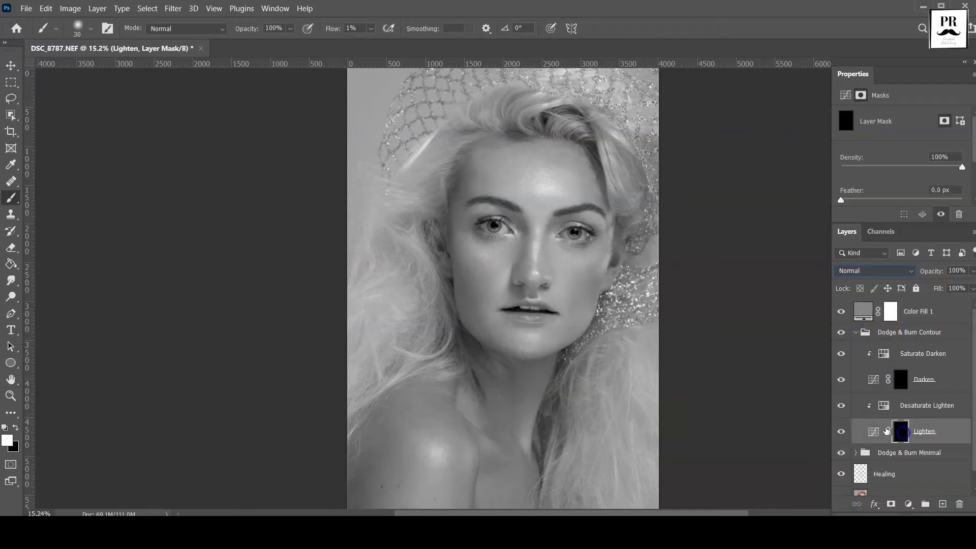
# With a smaller brush, brighten the bridge of the nose on the Lighten mask.
pyautogui.scroll(2, 501, 289)
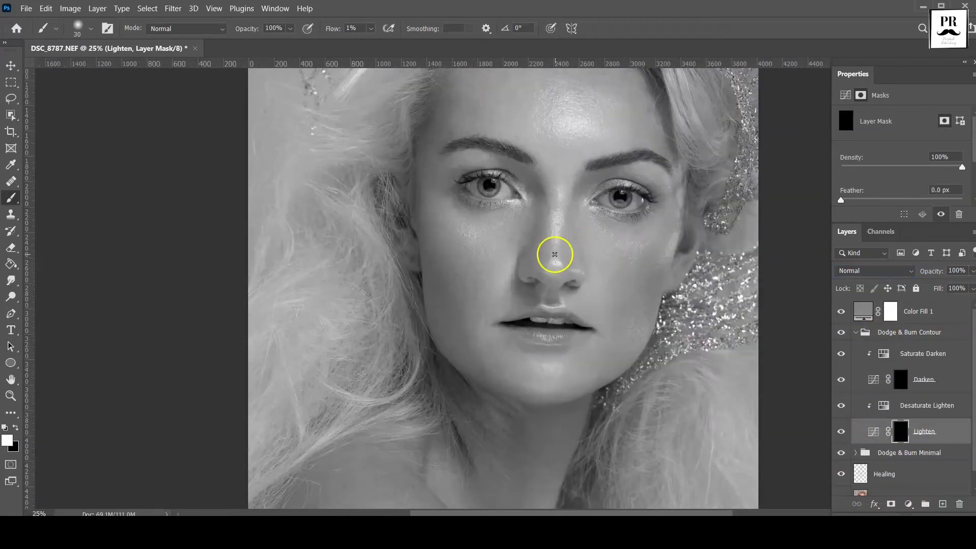
pyautogui.press('[')
pyautogui.scroll(3, 558, 187)
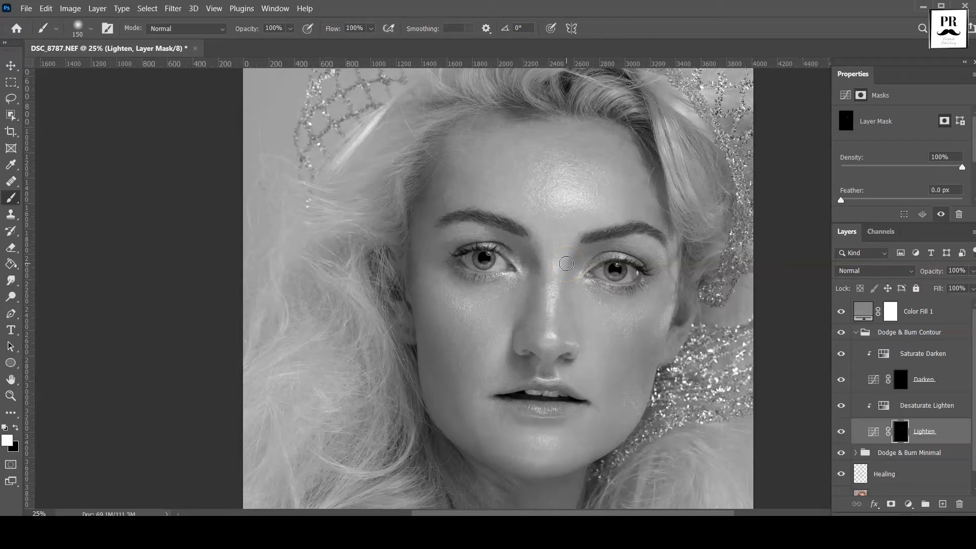
pyautogui.scroll(1, 554, 305)
pyautogui.press('[')
pyautogui.press('[')
pyautogui.press('[')
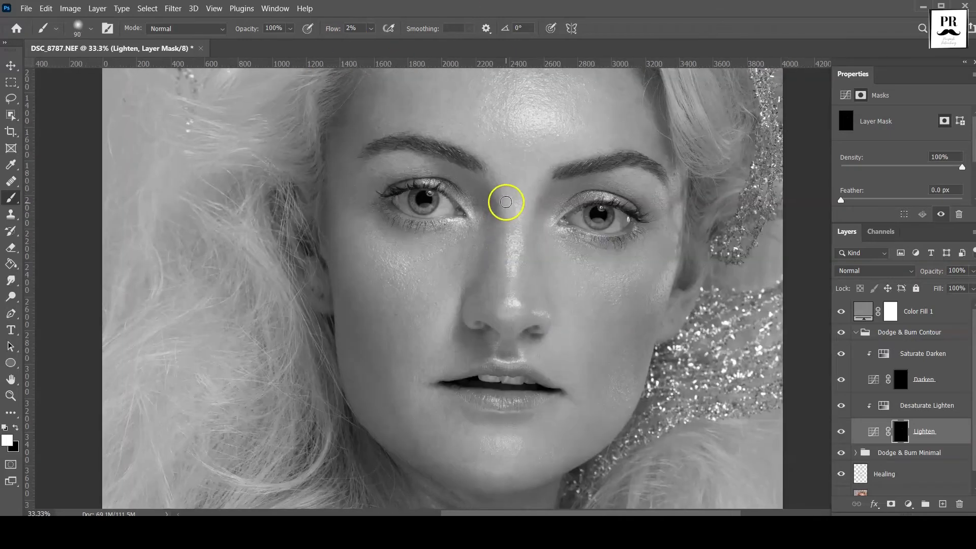
pyautogui.moveTo(520, 292); pyautogui.dragTo(525, 233)
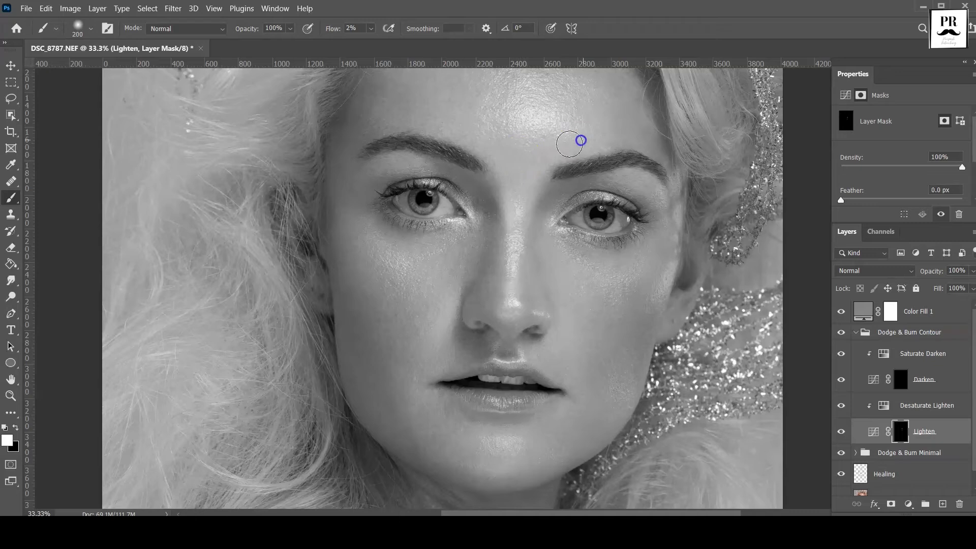
# Zoom in closer and brighten the cheek below the left eye with white.
pyautogui.scroll(1, 570, 144)
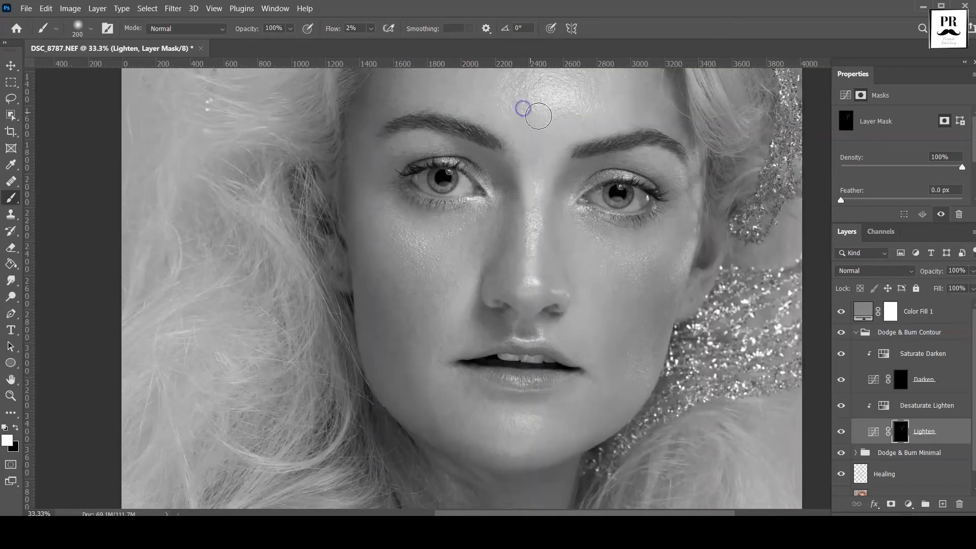
pyautogui.press('[')
pyautogui.press('[')
pyautogui.press('[')
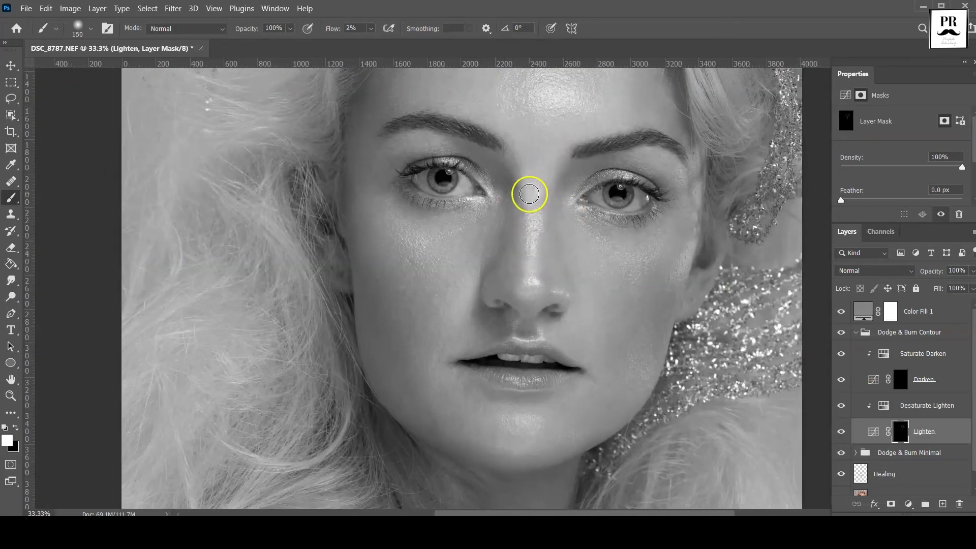
pyautogui.hotkey('ctrl', '+')
pyautogui.press('x')
pyautogui.press('[')
pyautogui.press('x')
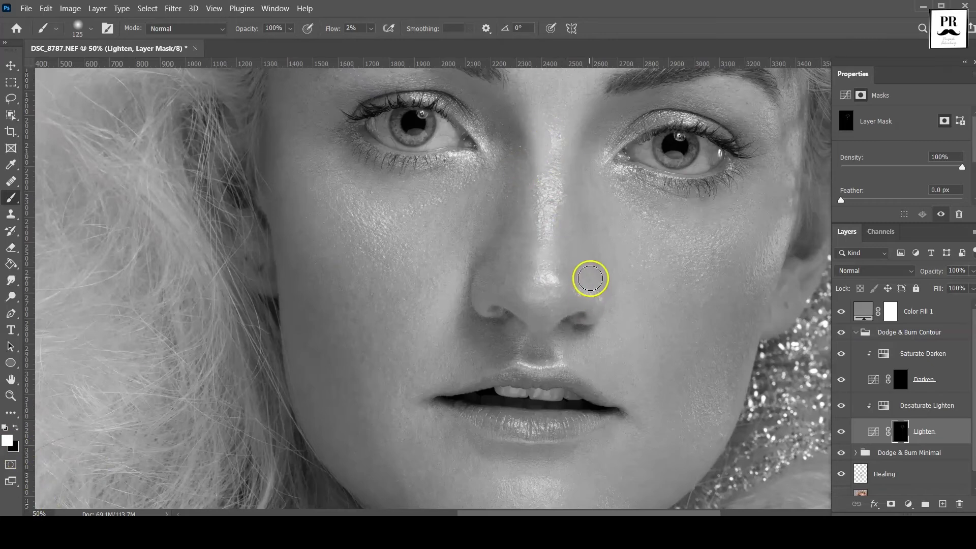
pyautogui.press('[')
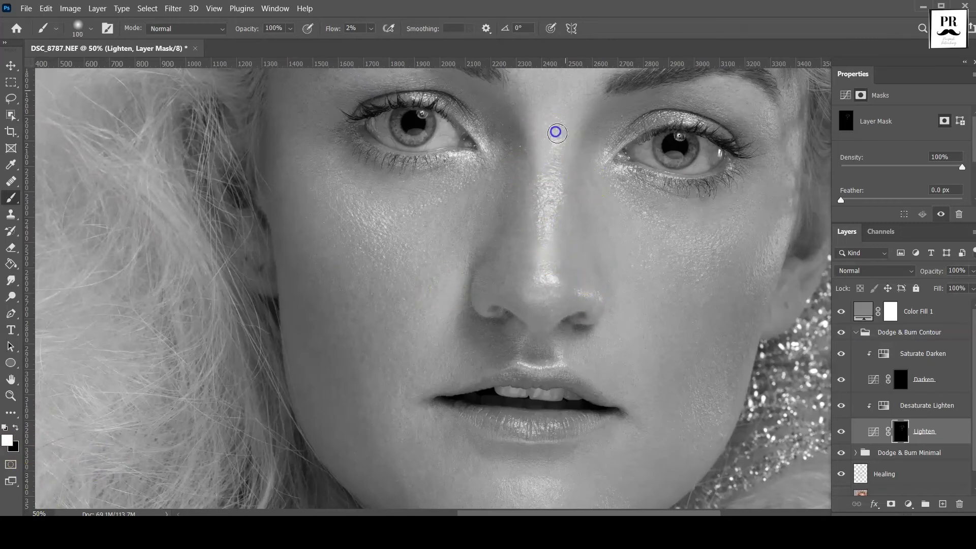
pyautogui.press(']')
pyautogui.press(']')
pyautogui.press(']')
pyautogui.moveTo(385, 218); pyautogui.dragTo(388, 257)
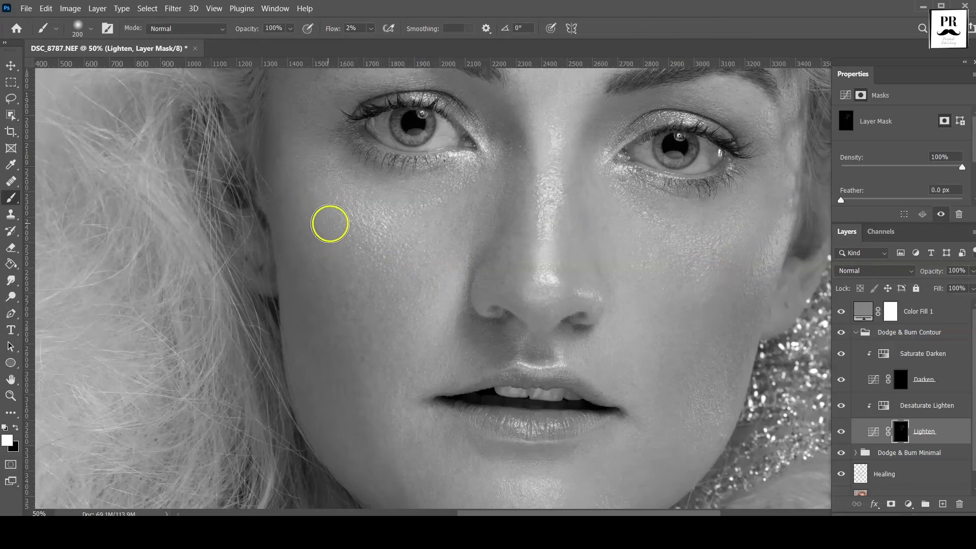
# Brighten the upper and lower lips.
pyautogui.scroll(2, 560, 196)
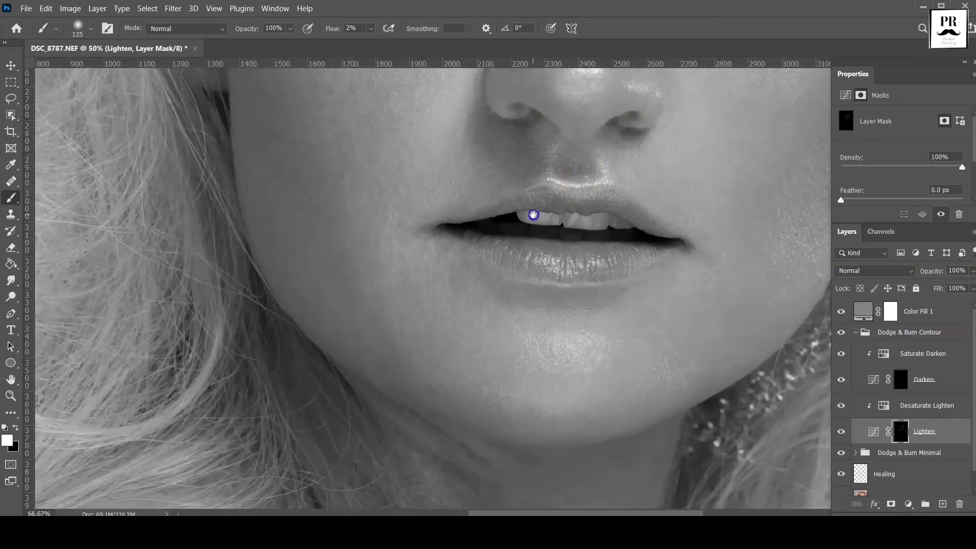
pyautogui.moveTo(503, 238); pyautogui.dragTo(534, 235)
pyautogui.press(']')
pyautogui.moveTo(532, 301); pyautogui.dragTo(564, 305)
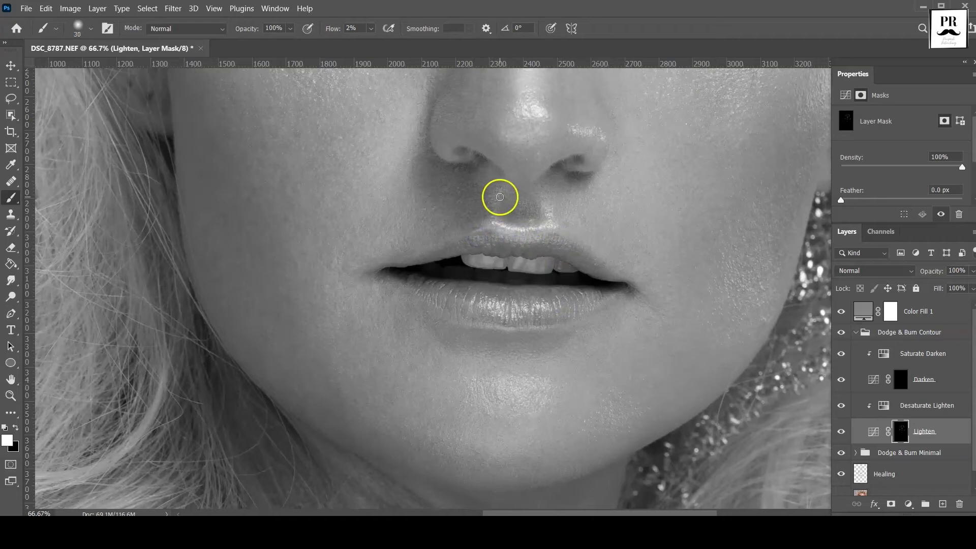
# With a larger brush, brighten the highlight on the shoulder and collarbone.
pyautogui.scroll(-1, 541, 331)
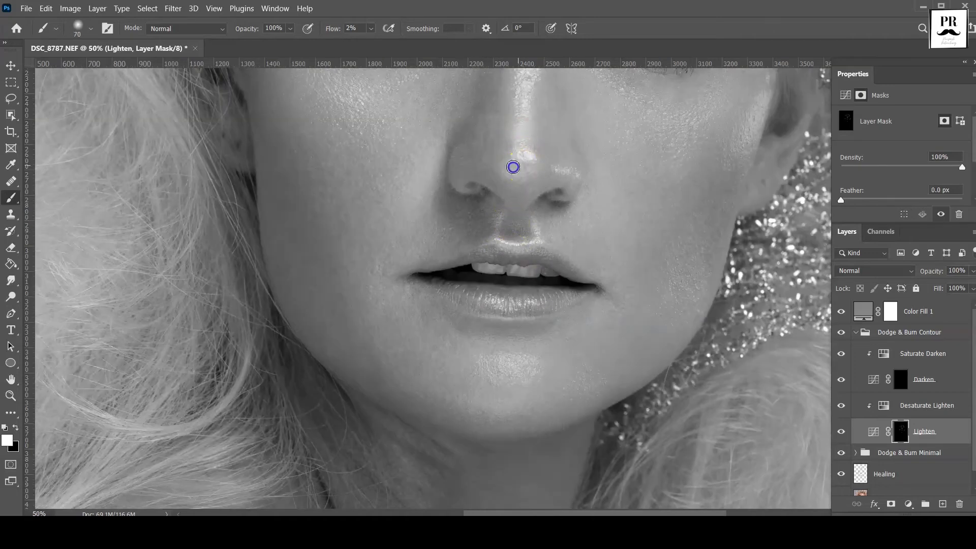
pyautogui.scroll(1, 536, 172)
pyautogui.press(']')
pyautogui.press(']')
pyautogui.scroll(-2, 595, 264)
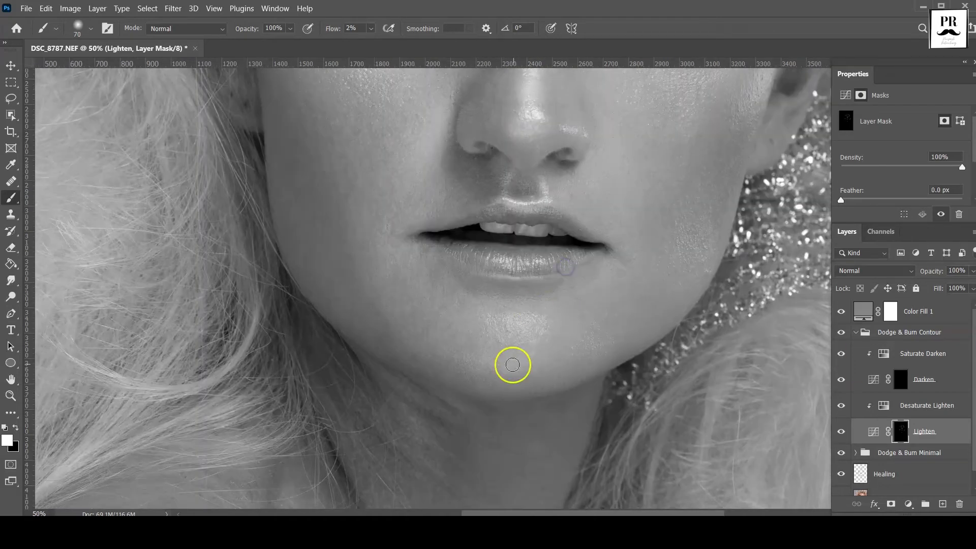
pyautogui.press(']')
pyautogui.press(']')
pyautogui.press(']')
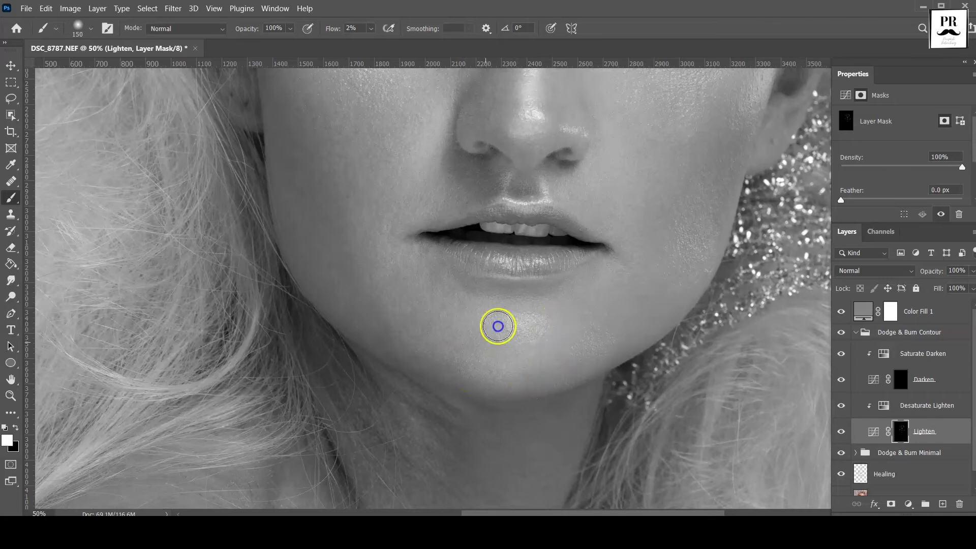
pyautogui.scroll(-1, 521, 276)
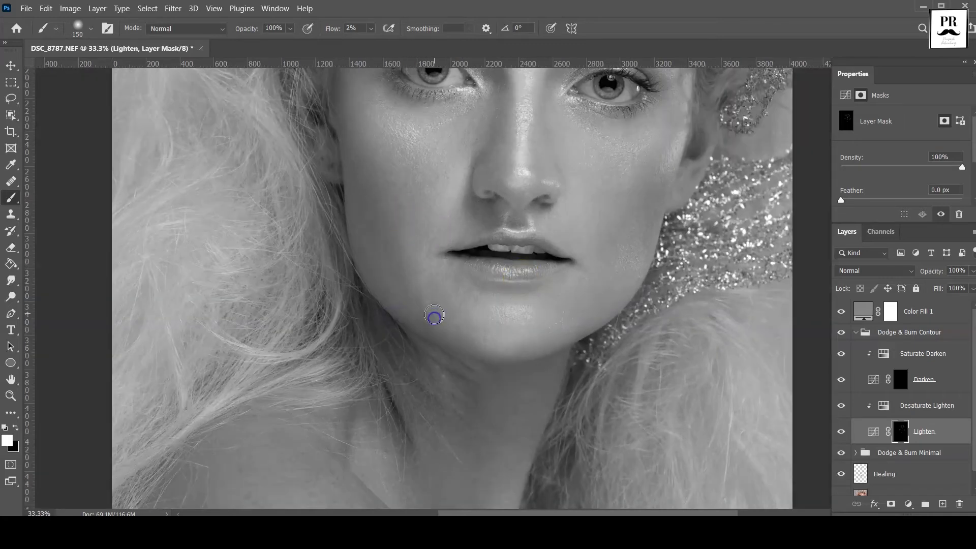
pyautogui.moveTo(577, 242); pyautogui.dragTo(588, 218)
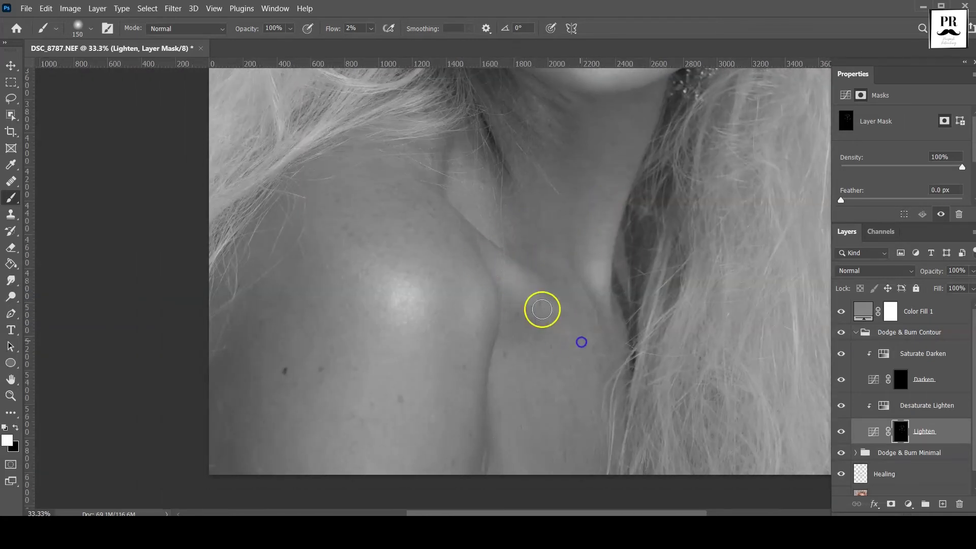
pyautogui.moveTo(464, 168); pyautogui.dragTo(405, 300)
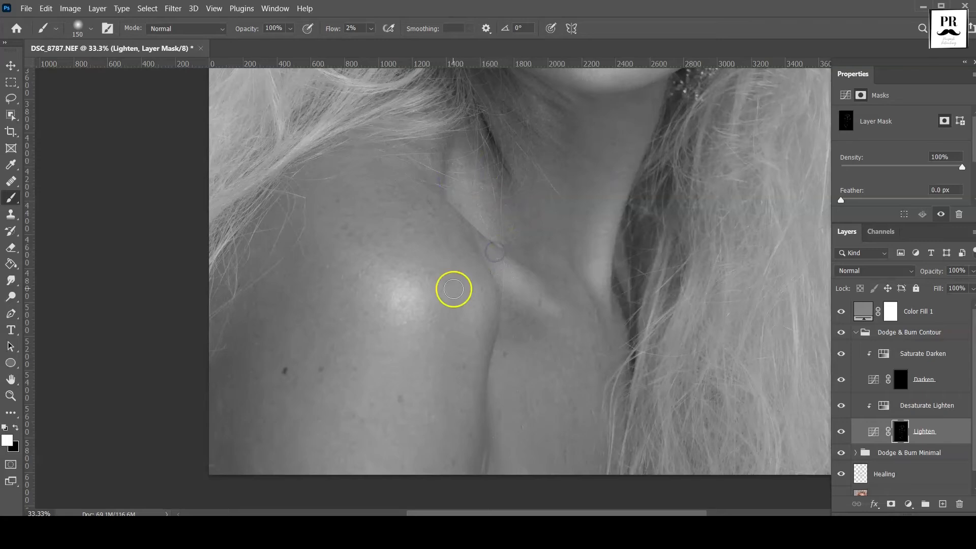
# Toggle the Lighten layer to compare, then target the Darken layer's mask with a smaller brush.
pyautogui.press(']')
pyautogui.press(']')
pyautogui.press(']')
pyautogui.click(349, 257)
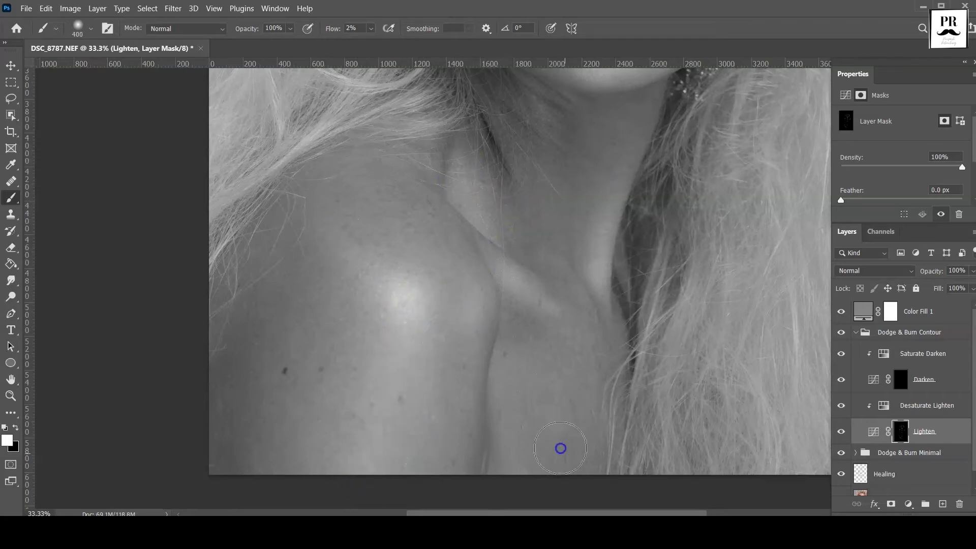
pyautogui.scroll(3, 630, 361)
pyautogui.scroll(-1, 630, 362)
pyautogui.click(872, 367)
pyautogui.click(841, 431)
pyautogui.click(841, 431)
pyautogui.click(843, 438)
pyautogui.press('[')
pyautogui.press('[')
pyautogui.press('[')
pyautogui.press('x')
pyautogui.press('[')
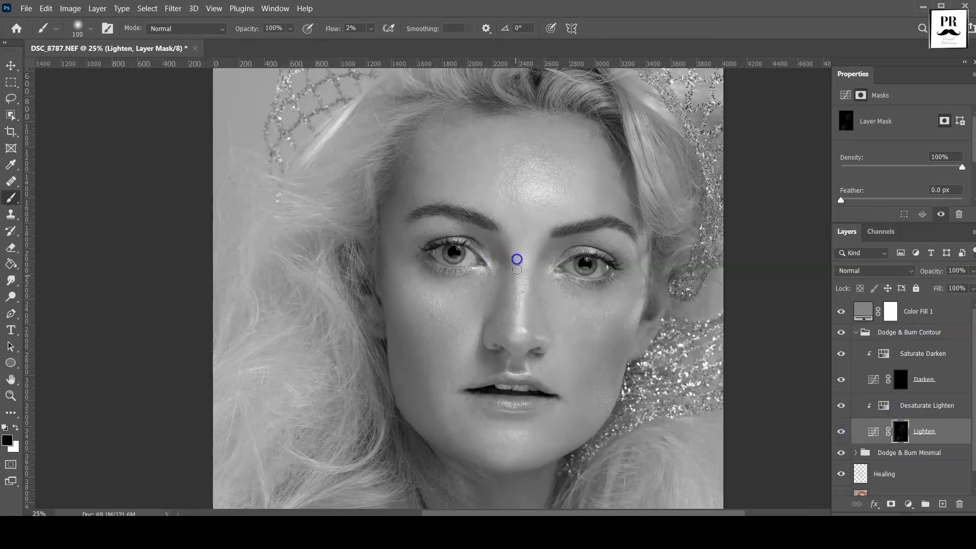
pyautogui.hotkey('alt', ']')
pyautogui.hotkey('alt', ']')
# Shade near the nose bridge and along the right cheek contour on the Darken mask.
pyautogui.hotkey('ctrl', '+')
pyautogui.moveTo(537, 207)
pyautogui.mouseDown()
pyautogui.moveTo(564, 178)
pyautogui.moveTo(566, 237)
pyautogui.mouseUp()
pyautogui.press('[')
pyautogui.click(529, 178)
pyautogui.press(']')
pyautogui.press(']')
pyautogui.moveTo(722, 313); pyautogui.dragTo(668, 315)
pyautogui.click(708, 259)
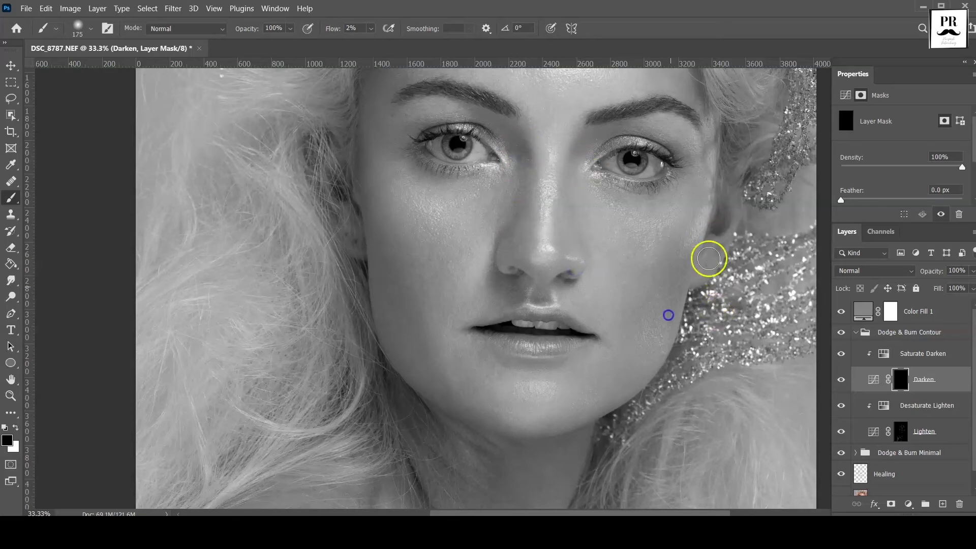
# Darken beside the inner eye corner, between the eyes and along the nose.
pyautogui.press('x')
pyautogui.press(']')
pyautogui.click(413, 318)
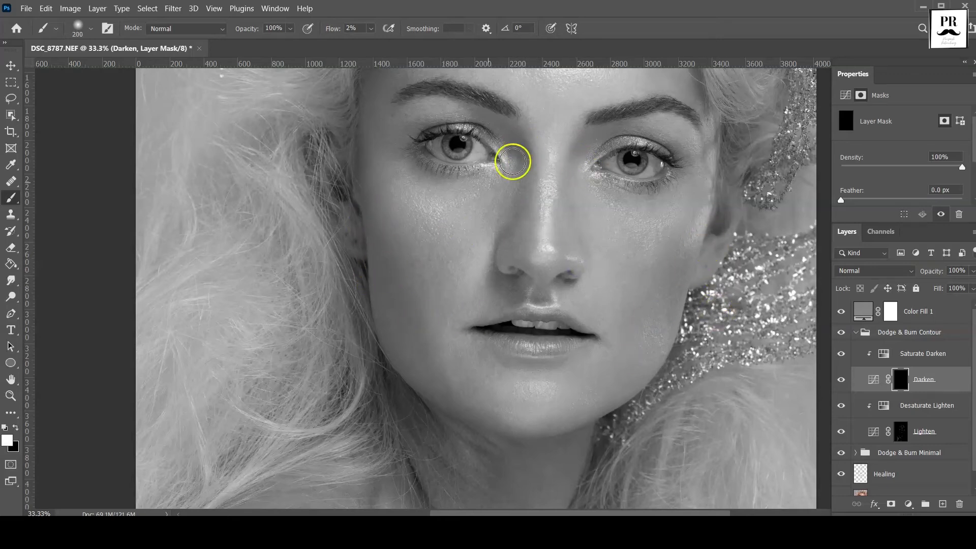
pyautogui.moveTo(554, 207); pyautogui.dragTo(537, 276)
pyautogui.press('[')
pyautogui.press('[')
pyautogui.click(567, 214)
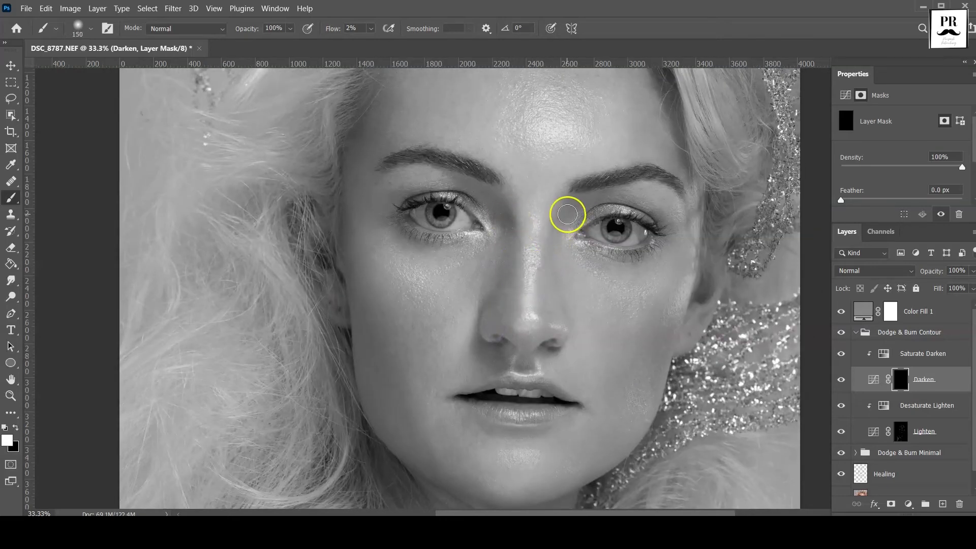
pyautogui.moveTo(570, 231); pyautogui.dragTo(570, 255)
# With a finer brush, darken beside the nostril and the left side of the nose.
pyautogui.press('[')
pyautogui.press('[')
pyautogui.press('[')
pyautogui.scroll(1, 570, 255)
pyautogui.click(533, 255)
pyautogui.click(425, 252)
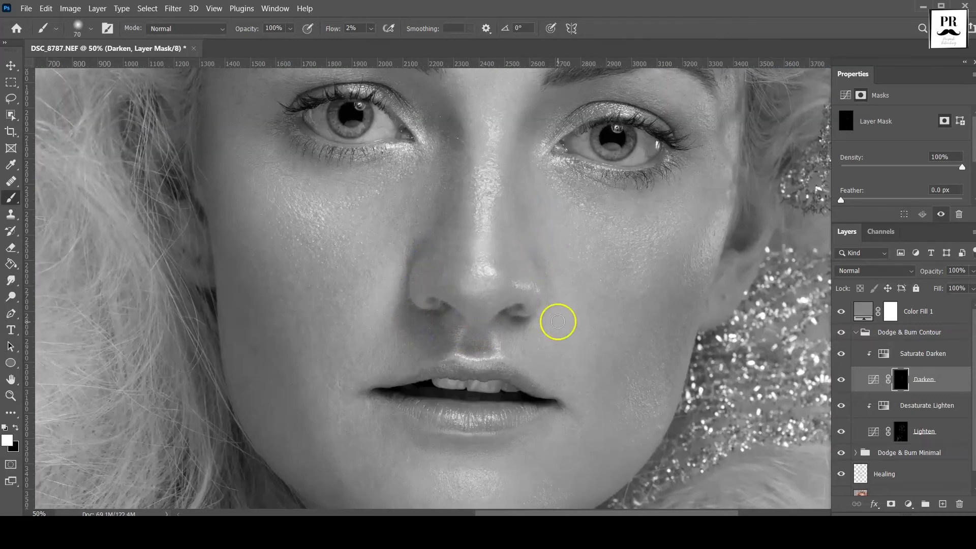
pyautogui.scroll(-1, 558, 322)
pyautogui.press(']')
pyautogui.press(']')
pyautogui.press(']')
# Shade the left cheek hollow, the chin, the lip corner and below the lower lip.
pyautogui.click(364, 349)
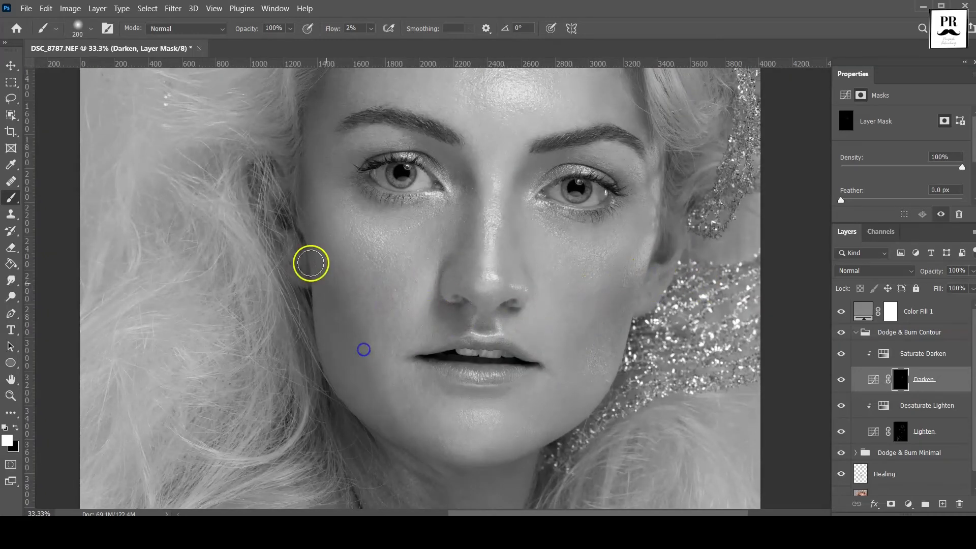
pyautogui.click(559, 390)
pyautogui.click(338, 316)
pyautogui.click(514, 366)
pyautogui.scroll(1, 495, 398)
pyautogui.press('[')
pyautogui.click(493, 344)
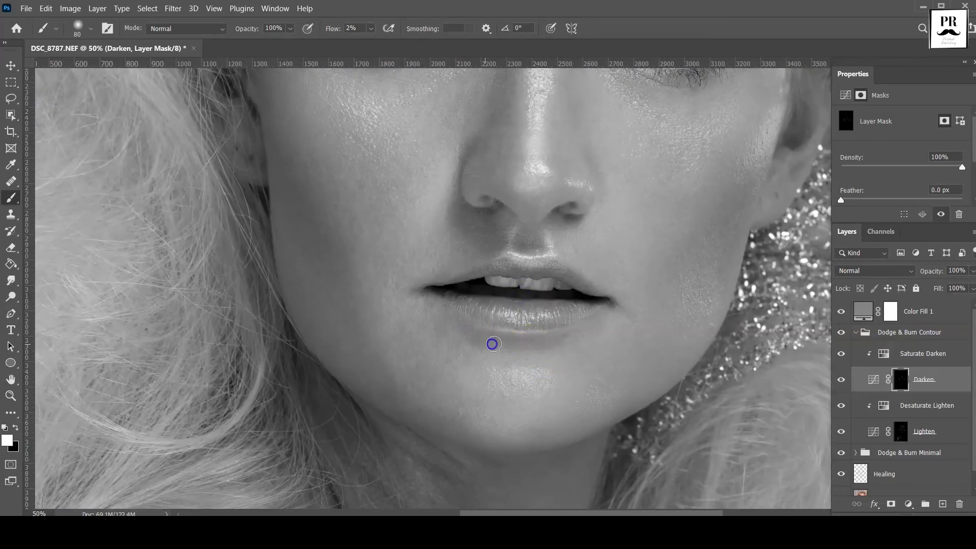
# Darken along the edges of both eyebrows with a small brush.
pyautogui.scroll(-2, 534, 435)
pyautogui.scroll(1, 403, 300)
pyautogui.scroll(1, 475, 203)
pyautogui.press('[')
pyautogui.press('[')
pyautogui.press('[')
pyautogui.click(478, 195)
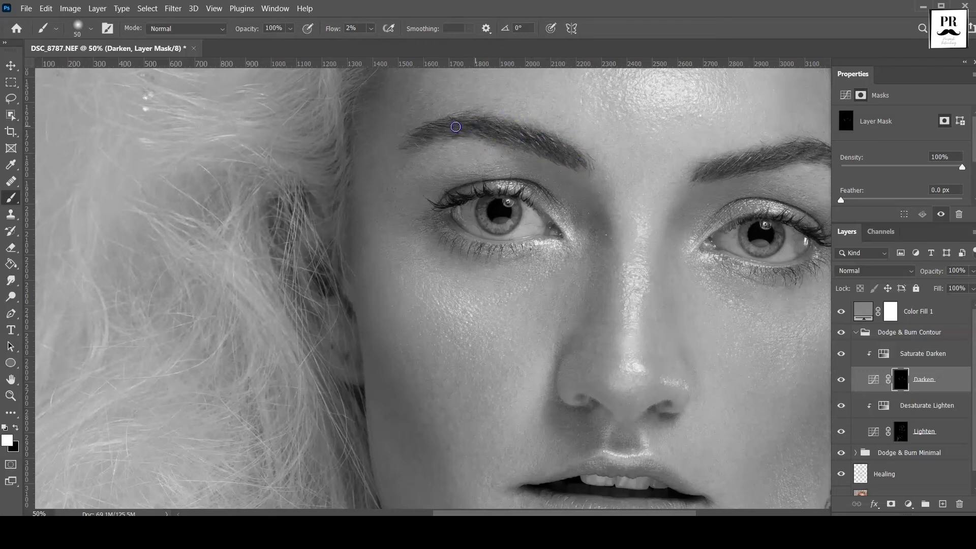
pyautogui.moveTo(655, 157); pyautogui.dragTo(559, 182)
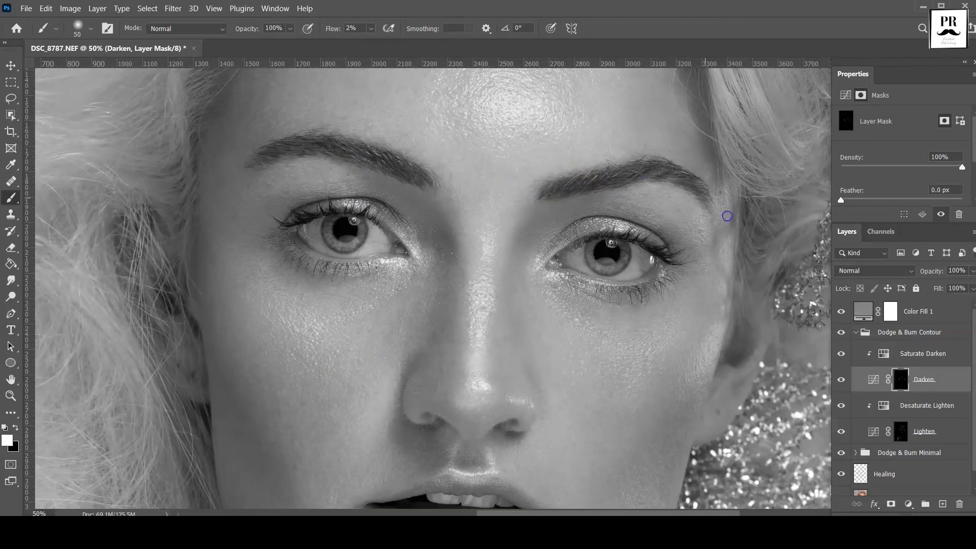
pyautogui.scroll(-1, 726, 216)
pyautogui.scroll(-1, 751, 244)
# Return to the Lighten mask and brighten the forehead.
pyautogui.hotkey('alt', '[')
pyautogui.hotkey('alt', '[')
pyautogui.scroll(1, 508, 200)
pyautogui.press(']')
pyautogui.press(']')
pyautogui.press(']')
pyautogui.click(497, 243)
pyautogui.press(']')
pyautogui.press(']')
# Toggle the Dodge & Burn Contour group off and on to compare.
pyautogui.click(841, 333)
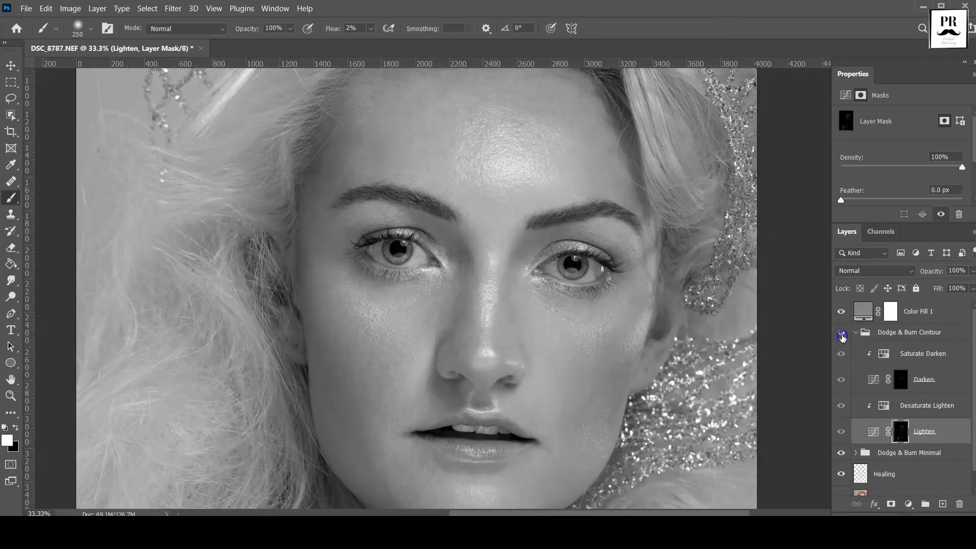
pyautogui.hotkey('ctrl', '-')
pyautogui.click(841, 336)
pyautogui.click(841, 335)
pyautogui.click(842, 335)
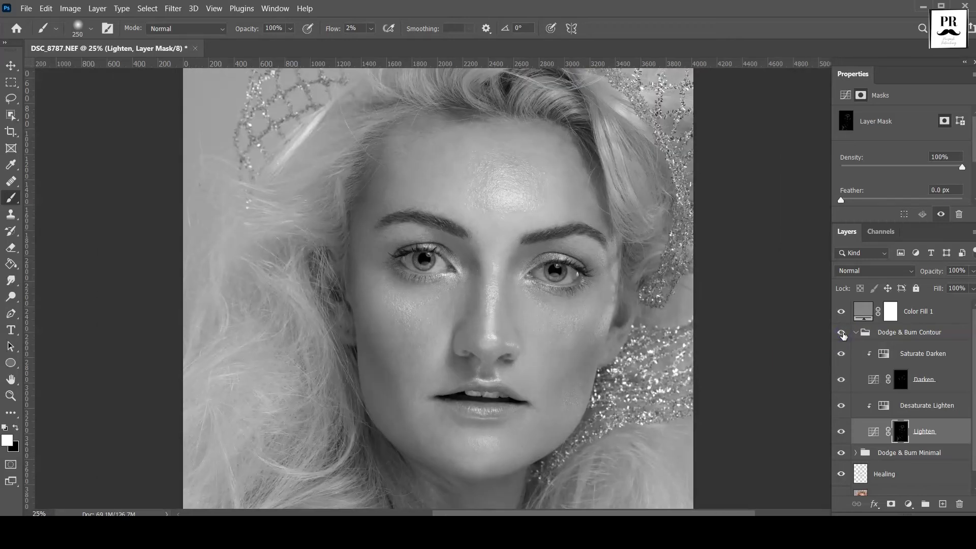
# Switch between the Darken and Lighten layers while zooming out to the whole portrait.
pyautogui.hotkey('alt', ']')
pyautogui.hotkey('alt', ']')
pyautogui.press('[')
pyautogui.press('[')
pyautogui.scroll(-2, 544, 316)
pyautogui.hscroll(-2, 544, 316)
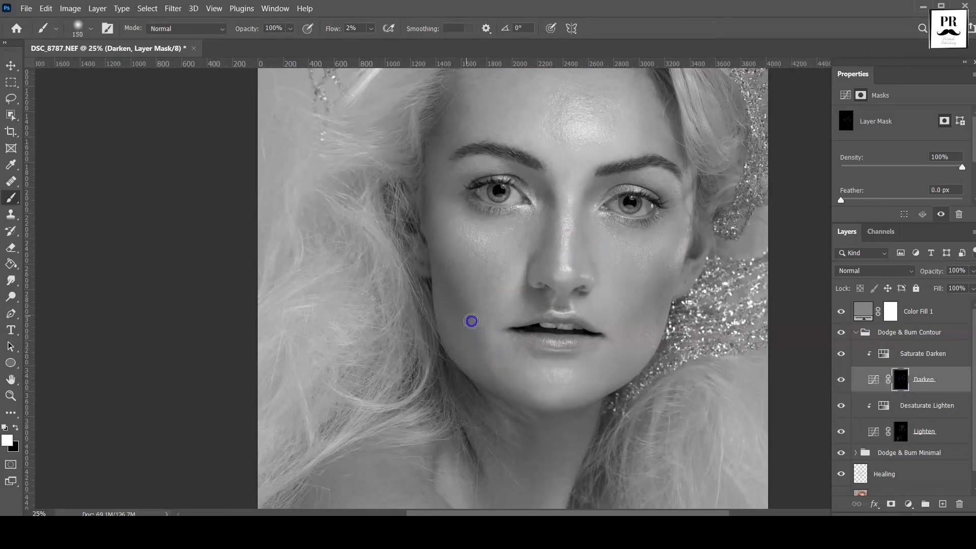
pyautogui.hotkey('ctrl', '-')
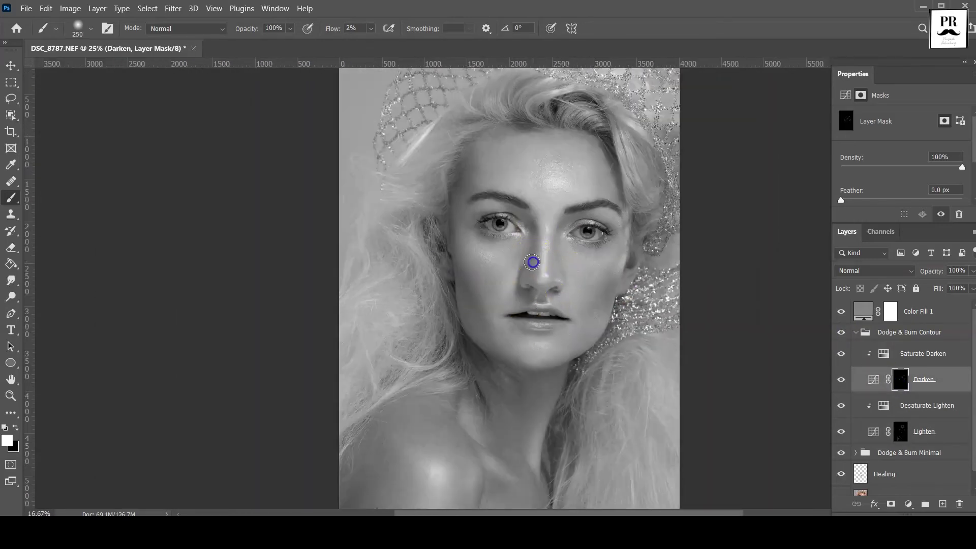
pyautogui.hotkey('ctrl', '-')
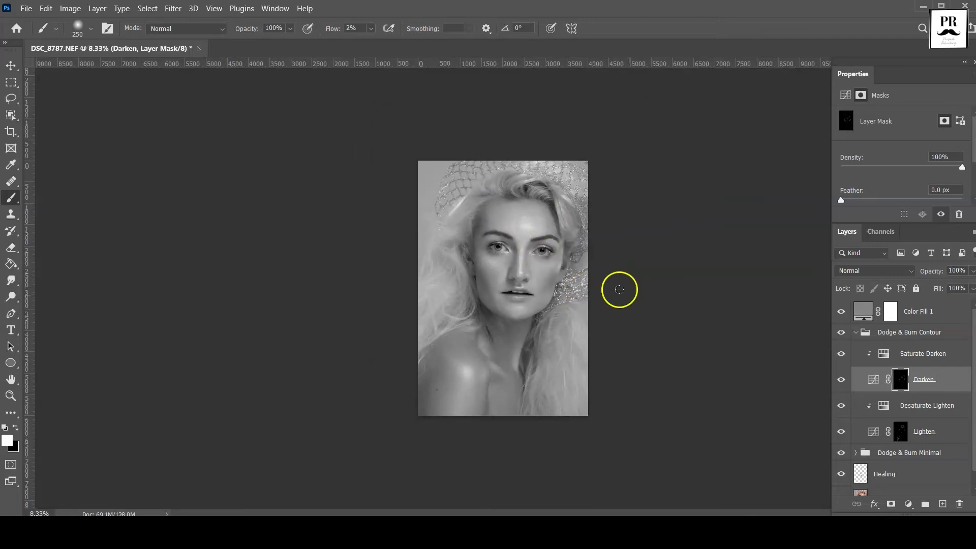
pyautogui.hotkey('alt', '[')
pyautogui.hotkey('alt', '[')
pyautogui.hotkey('ctrl', '+')
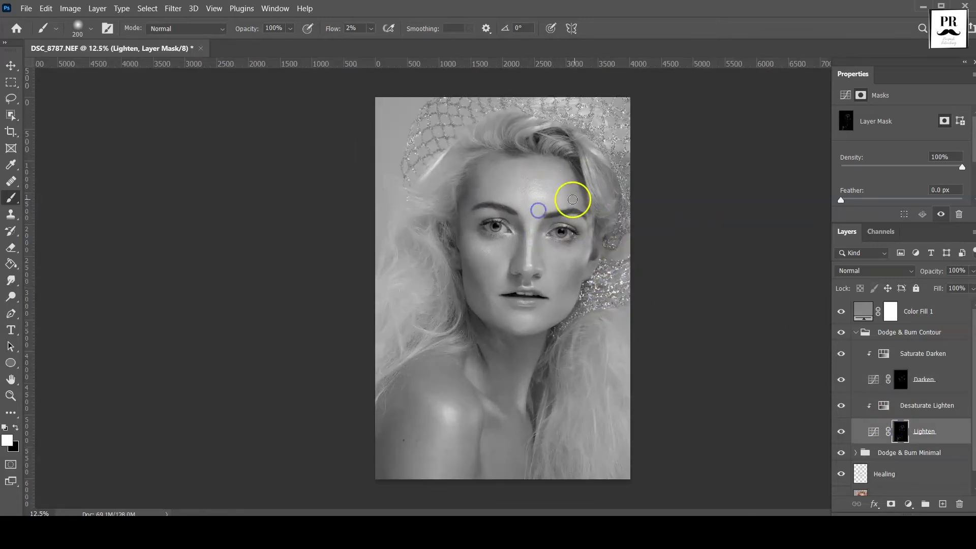
# Target the Darken layer again and resize the brush for the lower face and shoulder.
pyautogui.hotkey('alt', ']')
pyautogui.hotkey('alt', ']')
pyautogui.hotkey('ctrl', '+')
pyautogui.hotkey('ctrl', '+')
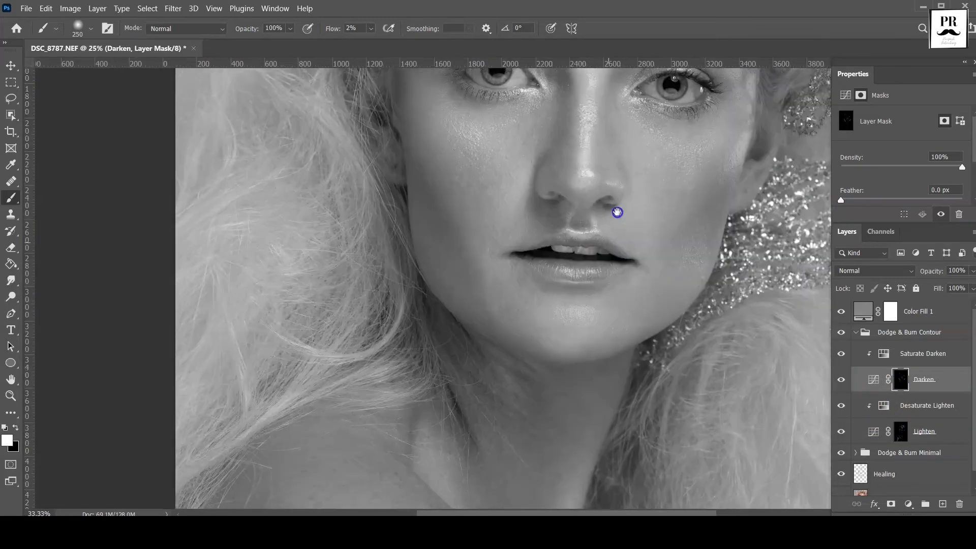
pyautogui.hotkey('ctrl', '+')
pyautogui.press('[')
pyautogui.press('[')
pyautogui.press('[')
pyautogui.press('[')
pyautogui.press('[')
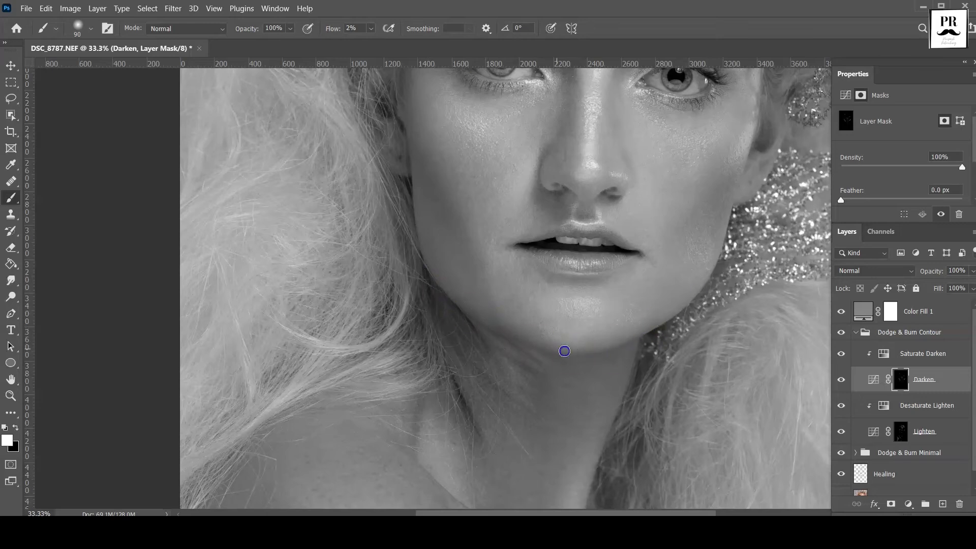
pyautogui.hotkey('ctrl', '-')
pyautogui.press(']')
pyautogui.press(']')
pyautogui.press(']')
pyautogui.scroll(-3, 544, 240)
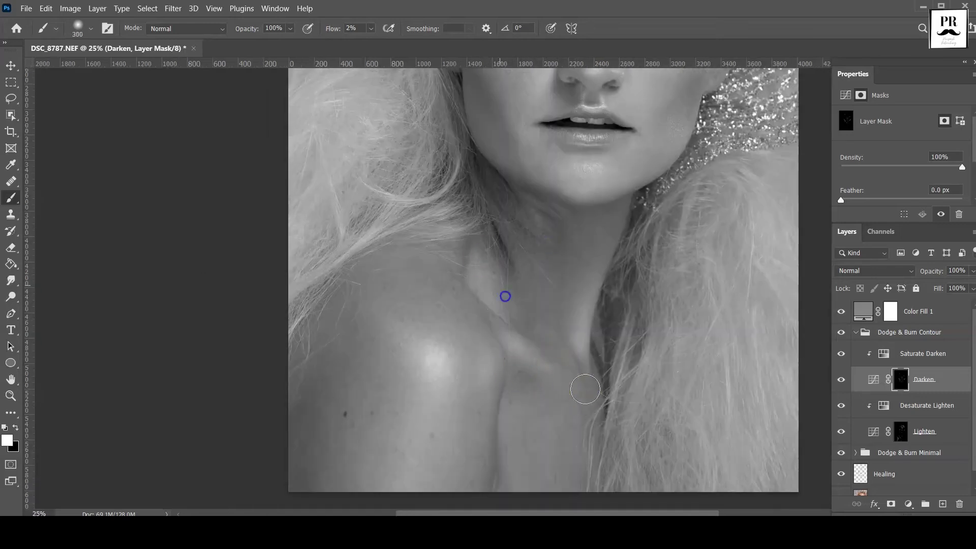
pyautogui.press(']')
pyautogui.press(']')
pyautogui.press(']')
pyautogui.hotkey('ctrl', '-')
pyautogui.hotkey('ctrl', '-')
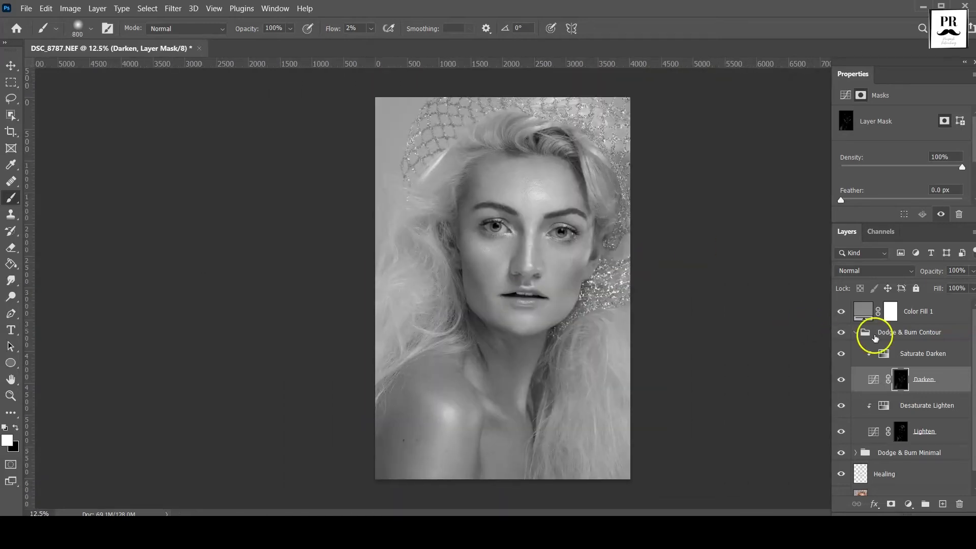
# View the Darken and Lighten masks alone, collapse the Contour group, and inspect the Minimal group's masks.
pyautogui.keyDown('alt'); pyautogui.click(909, 377); pyautogui.keyUp('alt')
pyautogui.keyDown('alt'); pyautogui.click(900, 431); pyautogui.keyUp('alt')
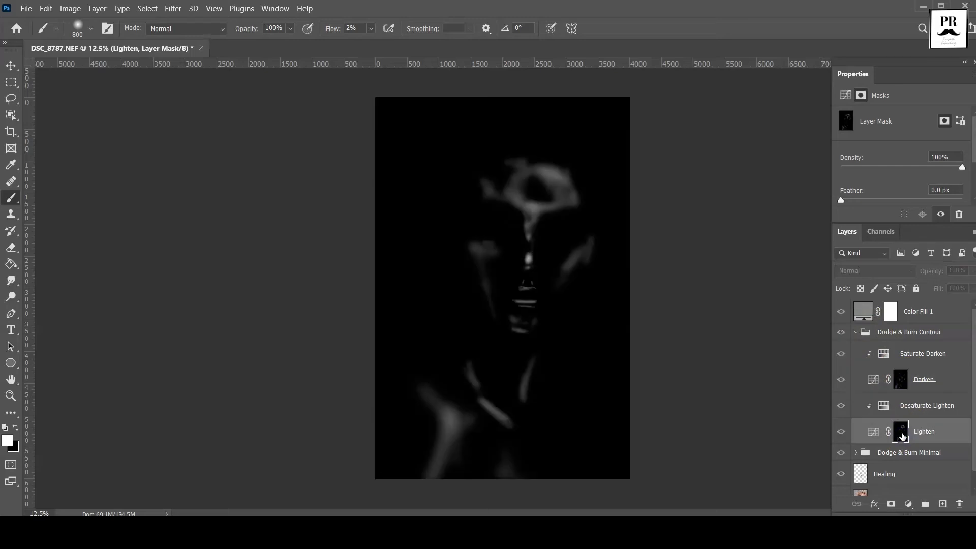
pyautogui.click(856, 332)
pyautogui.hotkey('ctrl', '+')
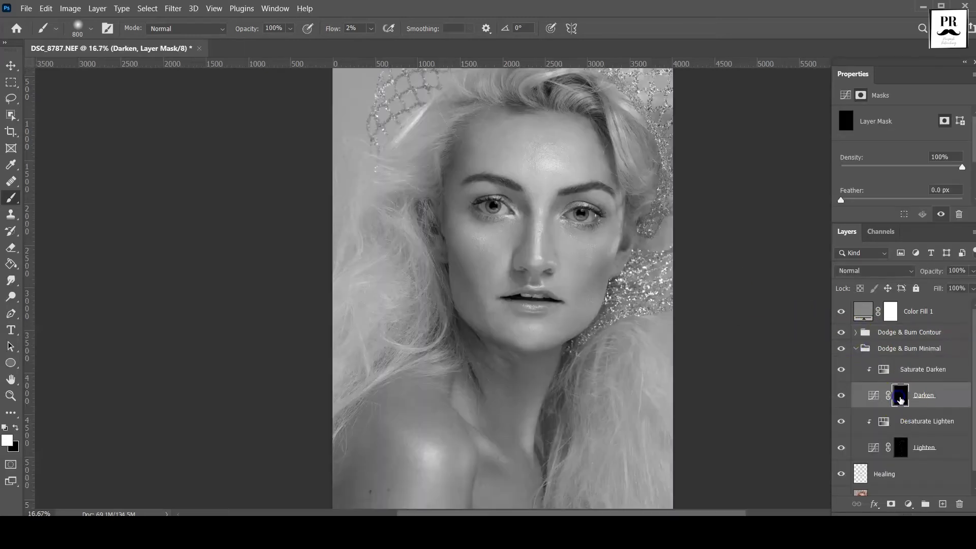
pyautogui.keyDown('alt'); pyautogui.click(901, 447); pyautogui.keyUp('alt')
pyautogui.click(855, 348)
pyautogui.hotkey('ctrl', '-')
# Group both Dodge & Burn groups into Group 1 and toggle it to compare.
pyautogui.click(886, 332)
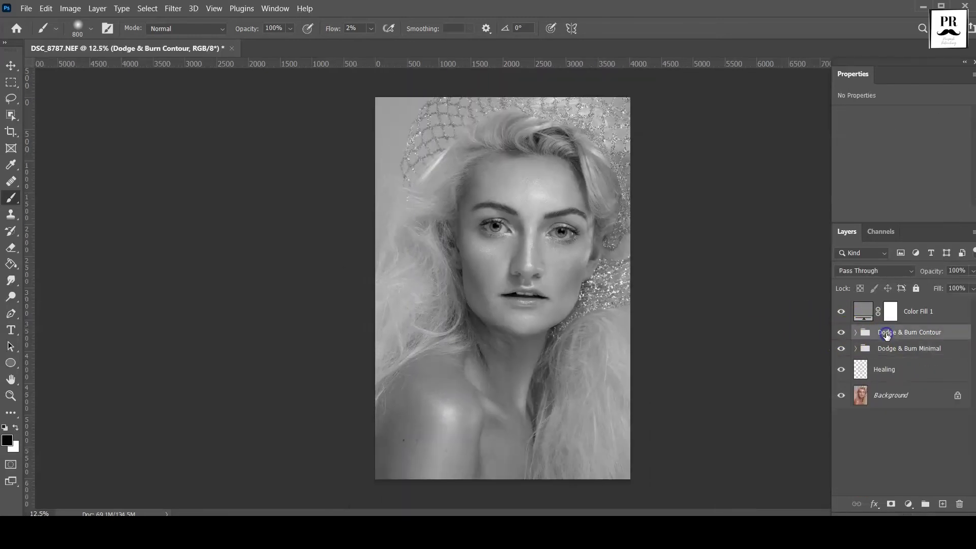
pyautogui.hotkey('ctrl', 'g')
pyautogui.click(843, 333)
pyautogui.click(844, 333)
pyautogui.click(845, 334)
pyautogui.click(844, 333)
pyautogui.click(844, 332)
# Hide Color Fill 1 to restore colour and move the Healing layer into Group 1.
pyautogui.click(840, 316)
pyautogui.click(855, 332)
pyautogui.moveTo(887, 385)
pyautogui.mouseDown()
pyautogui.moveTo(895, 371)
pyautogui.moveTo(883, 376)
pyautogui.mouseUp()
pyautogui.click(857, 333)
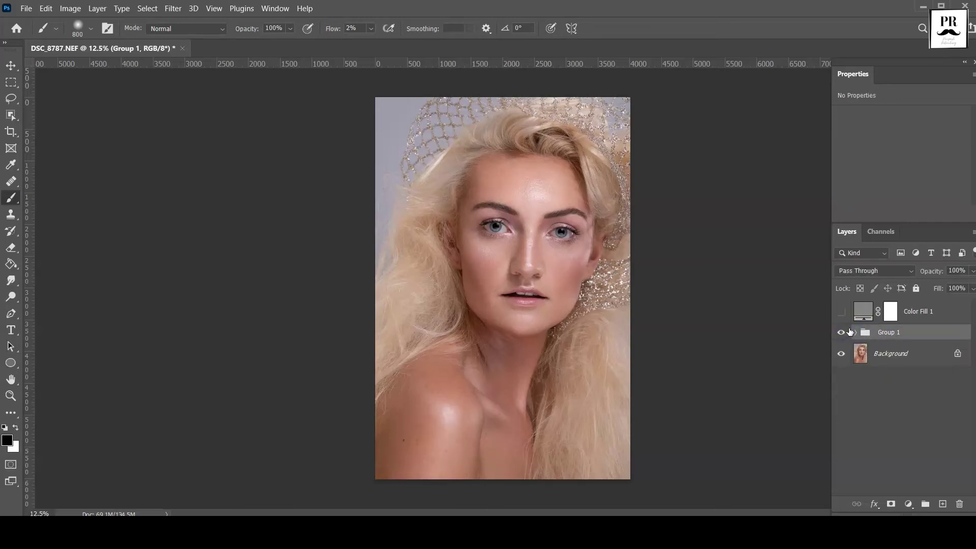
# Lower the Dodge & Burn Contour group's opacity.
pyautogui.hotkey('ctrl', '+')
pyautogui.click(855, 331)
pyautogui.click(859, 348)
pyautogui.moveTo(916, 274); pyautogui.dragTo(935, 291)
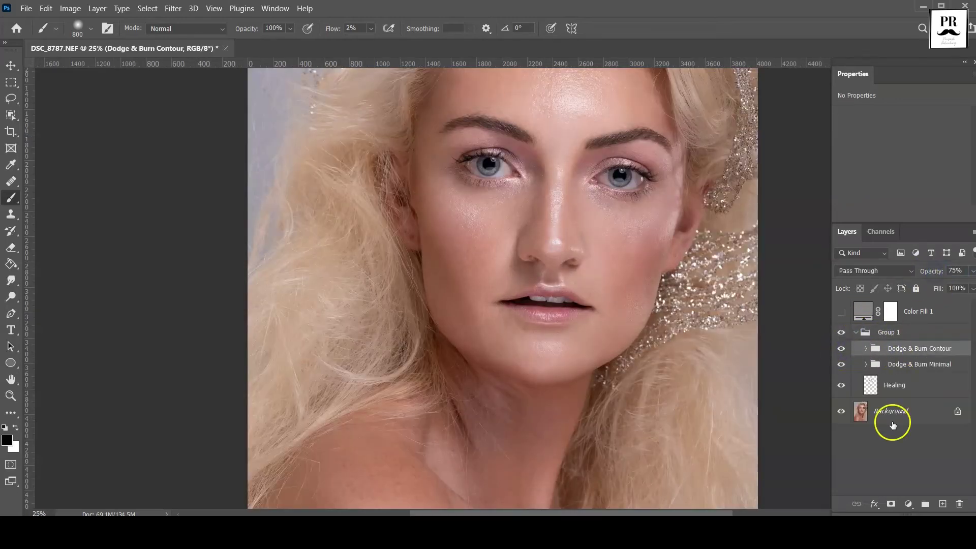
pyautogui.hotkey('ctrl', '-')
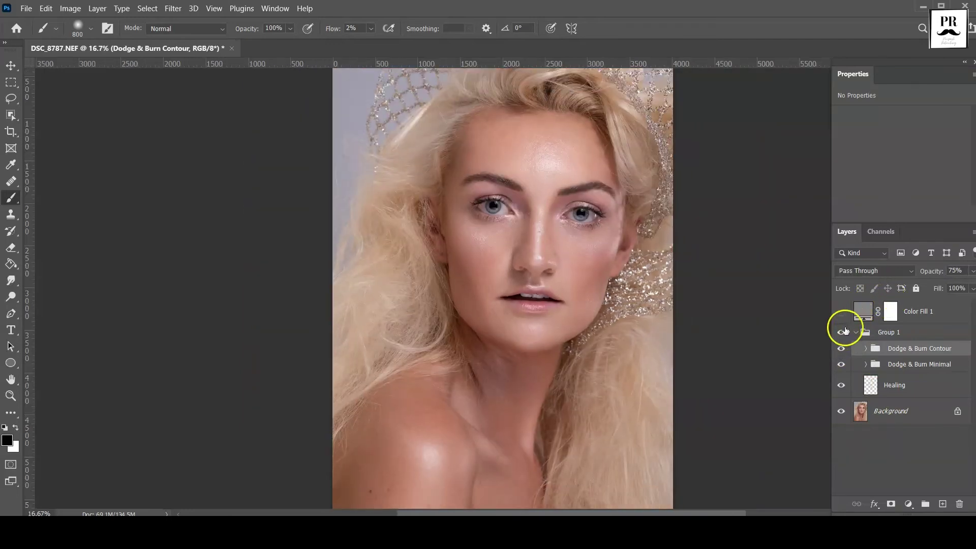
# Compare the portrait with and without Group 1, then rename it Skin Corrections.
pyautogui.click(855, 332)
pyautogui.doubleClick(844, 332)
pyautogui.click(844, 331)
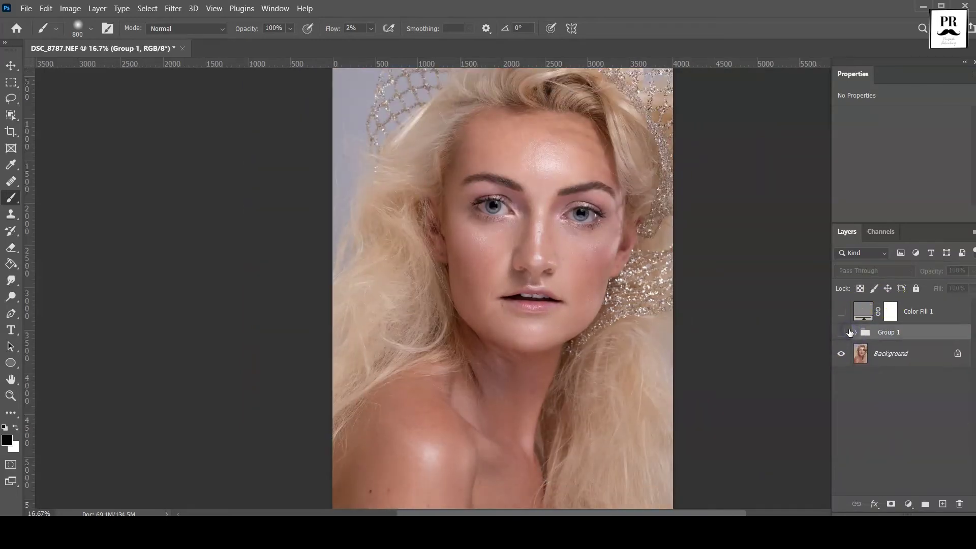
pyautogui.doubleClick(842, 332)
pyautogui.doubleClick(841, 332)
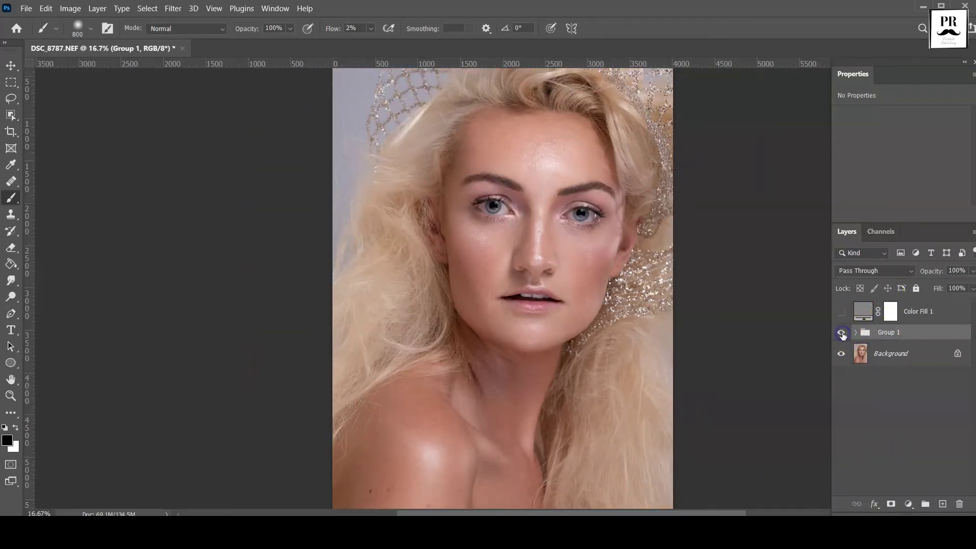
pyautogui.click(855, 331)
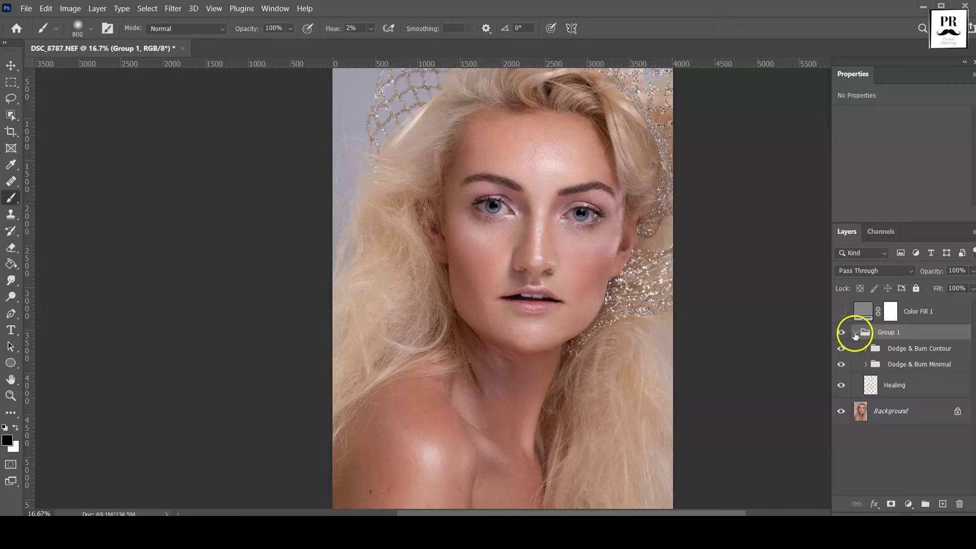
pyautogui.click(856, 333)
pyautogui.doubleClick(889, 332)
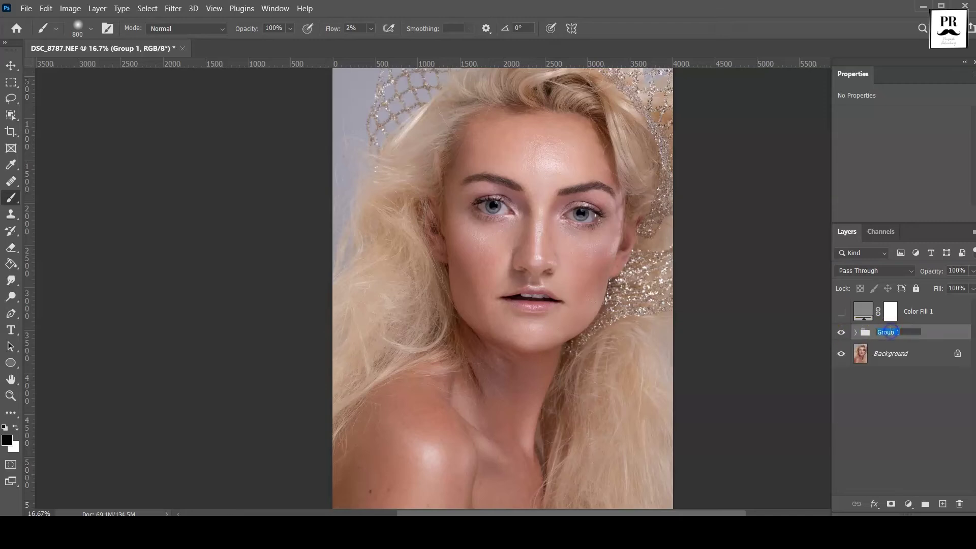
pyautogui.click(914, 354)
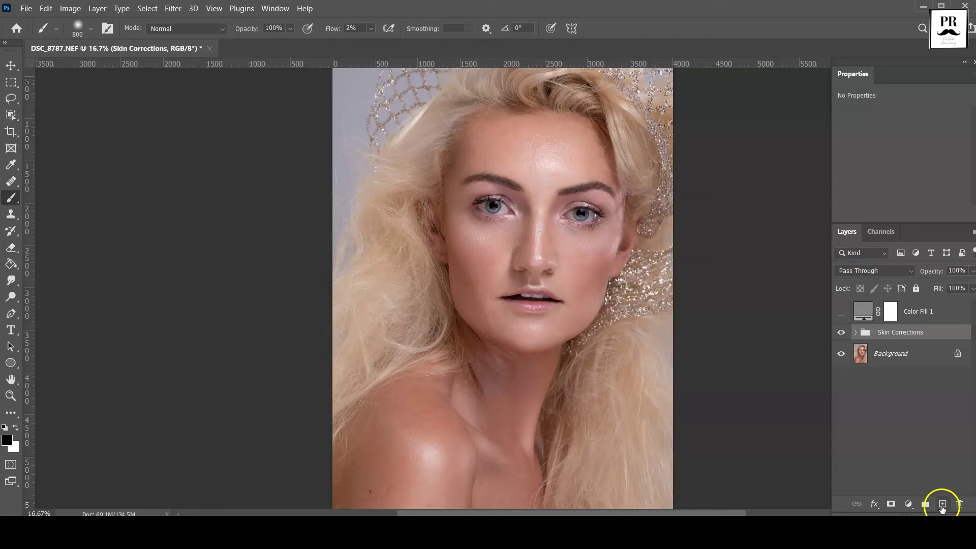
# Add an empty layer, zoom in on the eyes and shrink the brush for detail.
pyautogui.click(942, 504)
pyautogui.scroll(3, 727, 305)
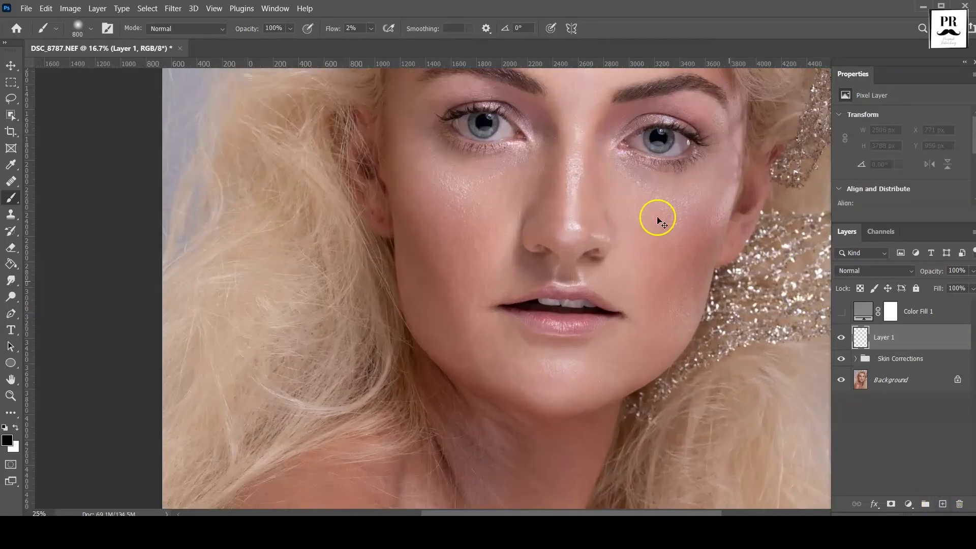
pyautogui.scroll(2, 655, 218)
pyautogui.moveTo(628, 162); pyautogui.dragTo(498, 230)
pyautogui.scroll(1, 566, 239)
pyautogui.scroll(1, 664, 244)
pyautogui.press('[')
pyautogui.press('[')
pyautogui.press('[')
pyautogui.press('[')
pyautogui.press('[')
pyautogui.press('[')
# Add a Hue/Saturation adjustment with Reds saturation -60, its inverted mask painted onto the eyes.
pyautogui.click(908, 504)
pyautogui.click(914, 399)
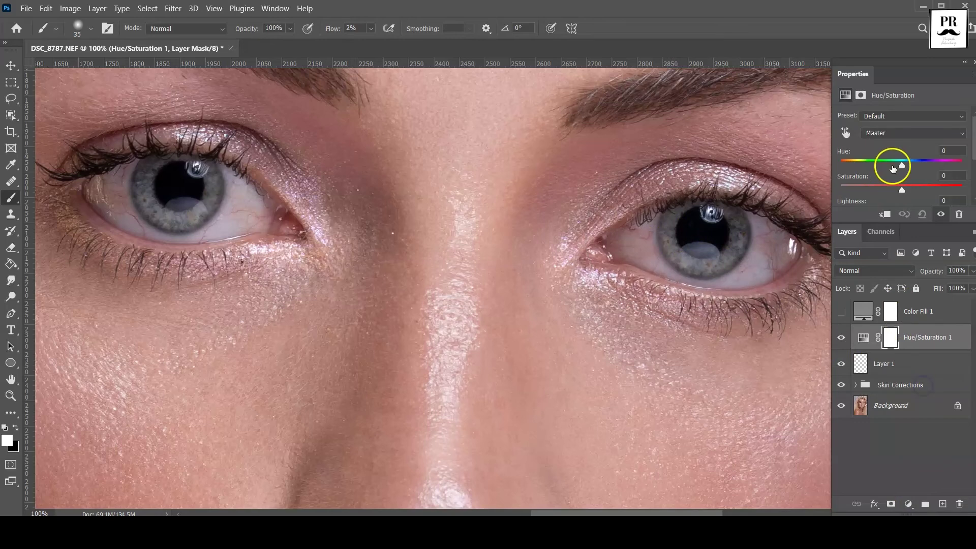
pyautogui.moveTo(903, 224); pyautogui.dragTo(903, 260)
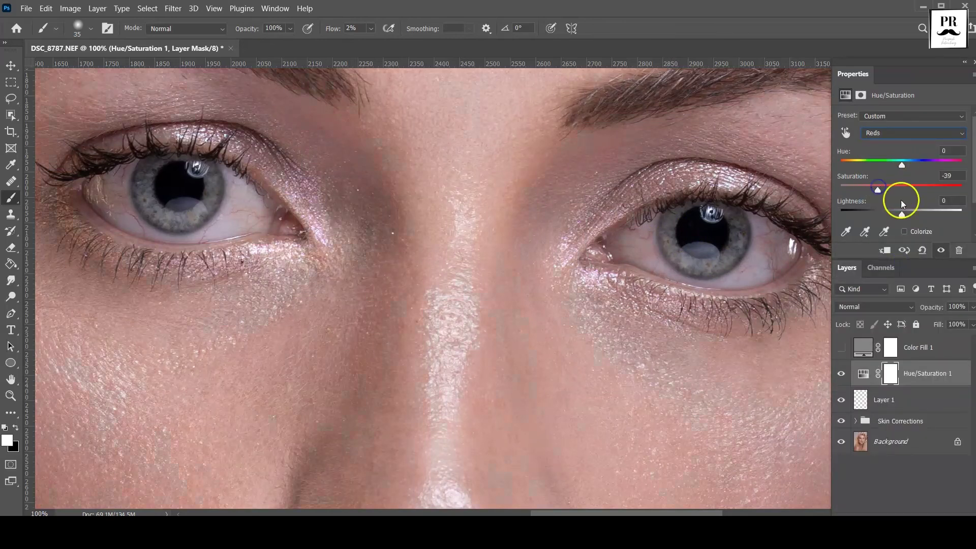
pyautogui.hotkey('ctrl', 'i')
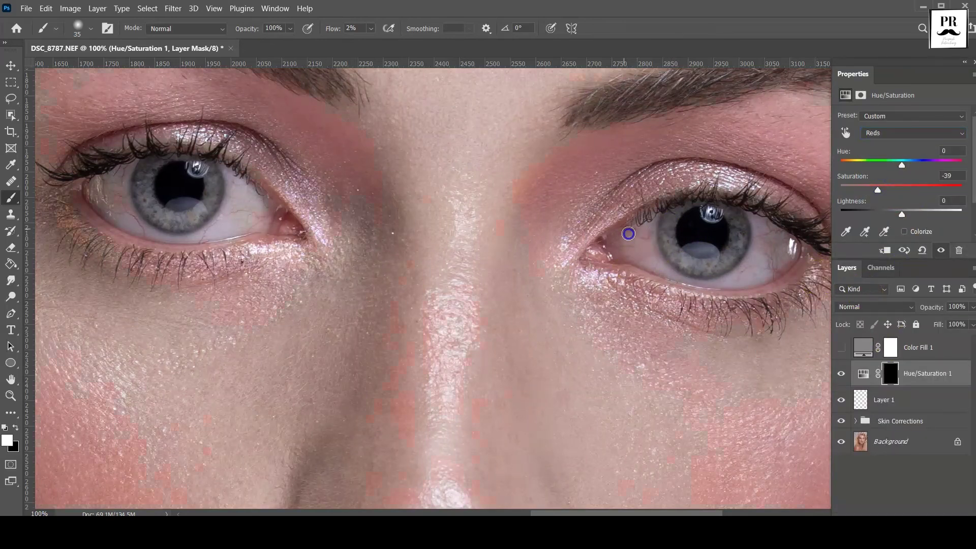
pyautogui.click(759, 213)
pyautogui.click(888, 194)
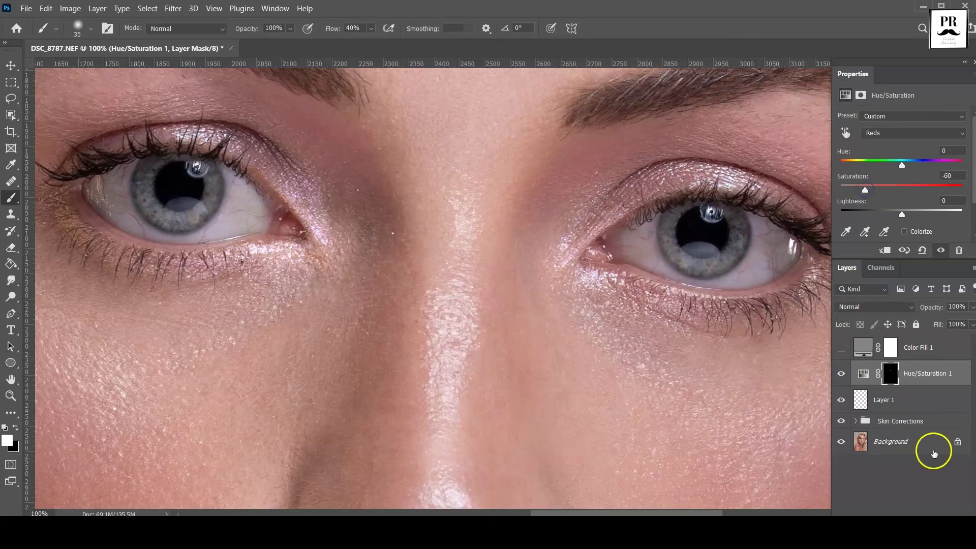
pyautogui.moveTo(904, 258); pyautogui.dragTo(904, 230)
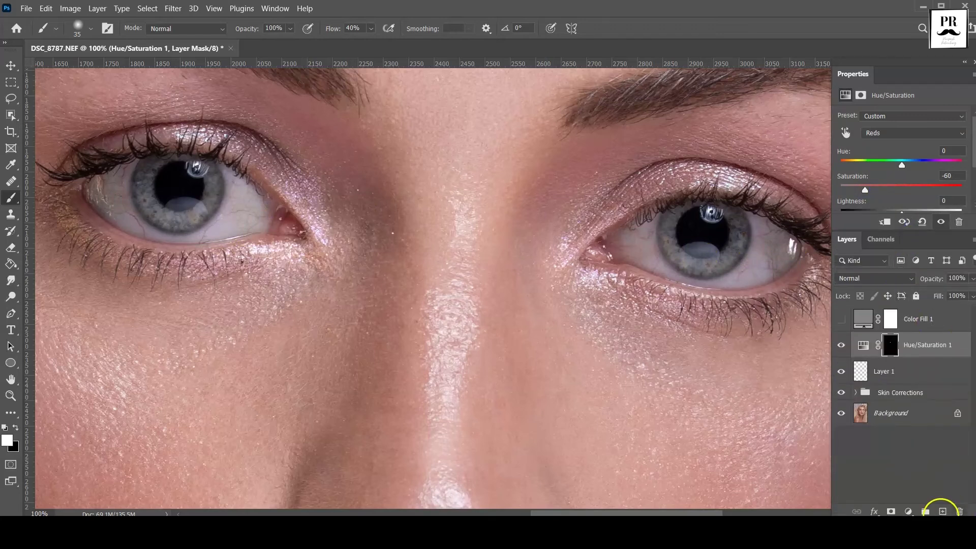
# Paint sampled white over the eye whites on a new Color-mode layer.
pyautogui.click(942, 511)
pyautogui.click(8, 440)
pyautogui.click(711, 213)
pyautogui.press('Return')
pyautogui.press('[')
pyautogui.click(874, 278)
pyautogui.click(850, 504)
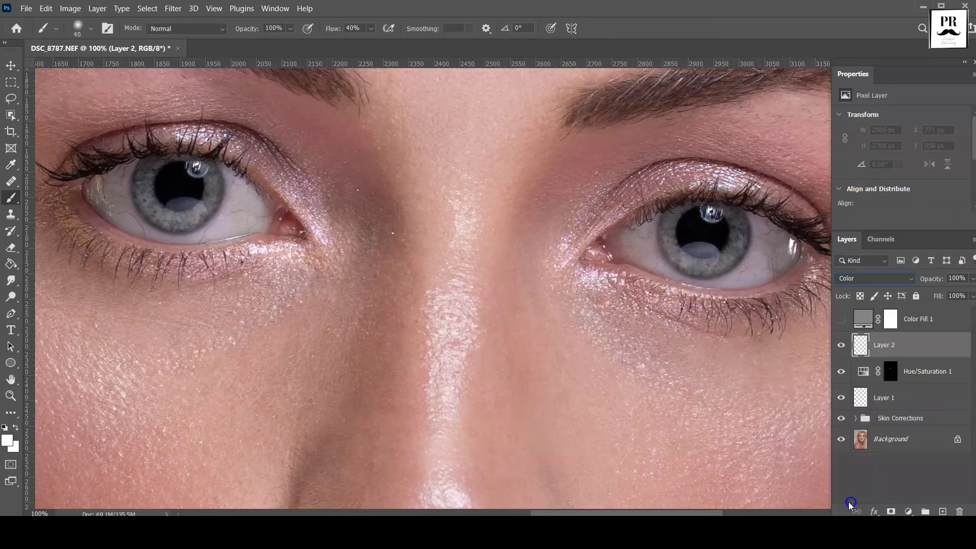
pyautogui.press('[')
pyautogui.moveTo(621, 237); pyautogui.dragTo(692, 281)
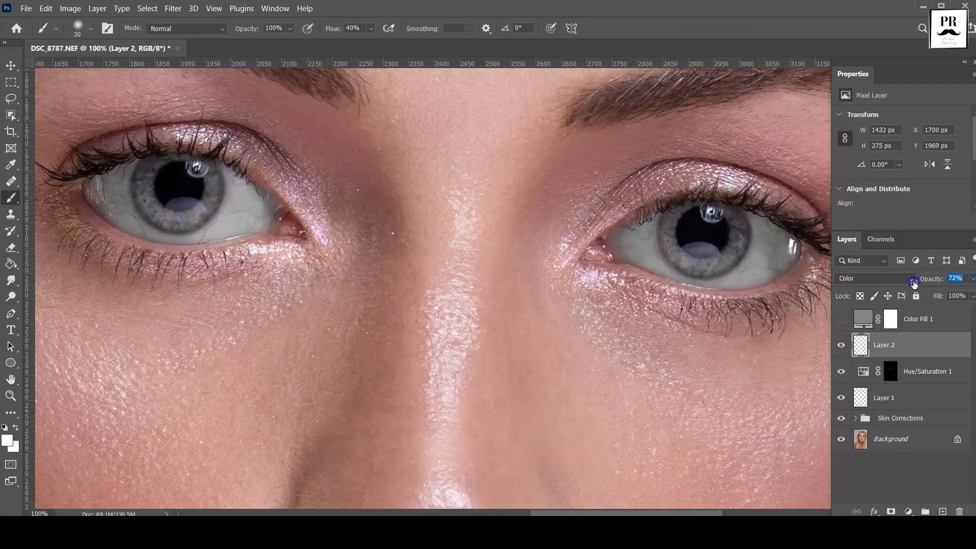
# Add a Levels layer with the white point pulled left and its mask inverted to black.
pyautogui.hotkey('ctrl', '0')
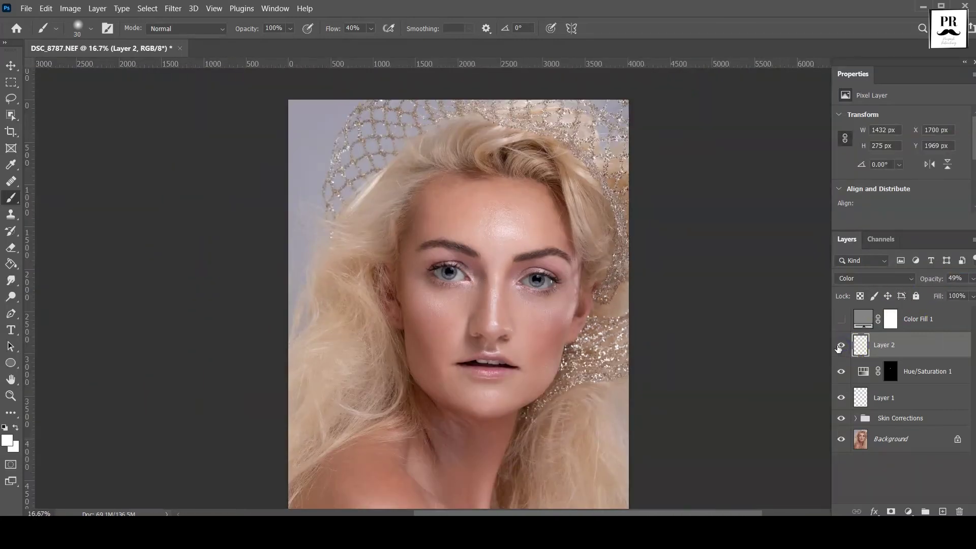
pyautogui.scroll(3, 693, 312)
pyautogui.scroll(2, 714, 295)
pyautogui.click(908, 510)
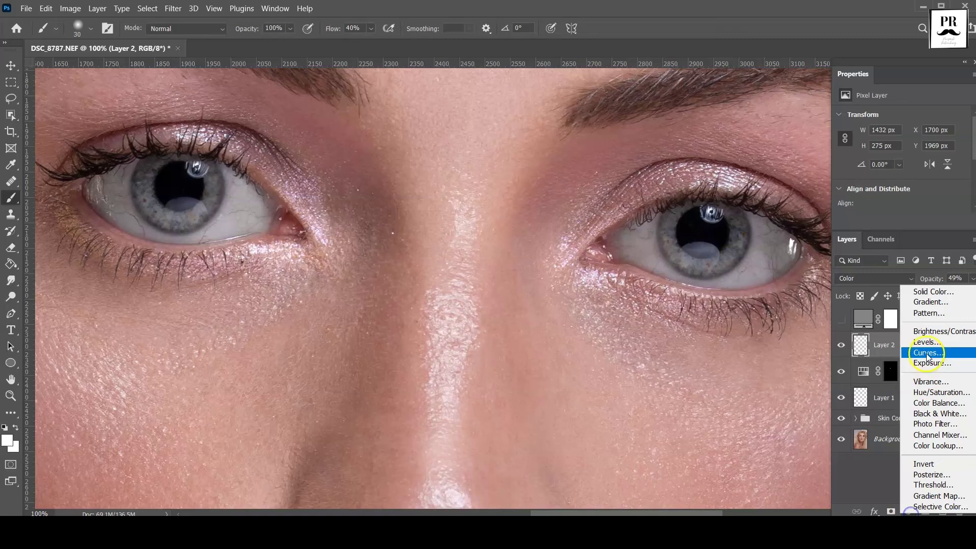
pyautogui.click(882, 344)
pyautogui.moveTo(959, 208); pyautogui.dragTo(947, 209)
pyautogui.hotkey('ctrl', 'i')
pyautogui.press(']')
pyautogui.press(']')
pyautogui.press(']')
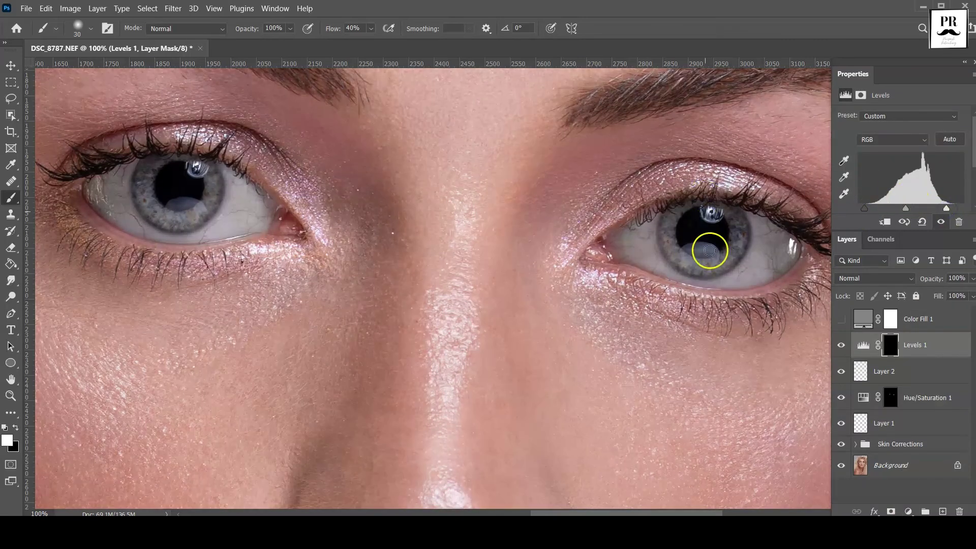
pyautogui.scroll(-1, 438, 231)
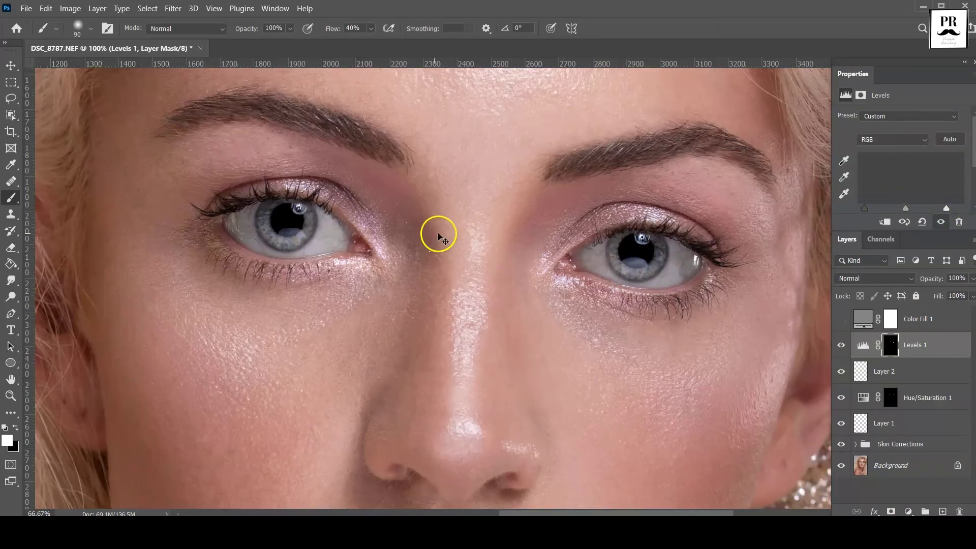
pyautogui.scroll(-2, 453, 234)
# Group the eye retouching layers and name the group Eyes.
pyautogui.keyDown('shift'); pyautogui.click(937, 399); pyautogui.keyUp('shift')
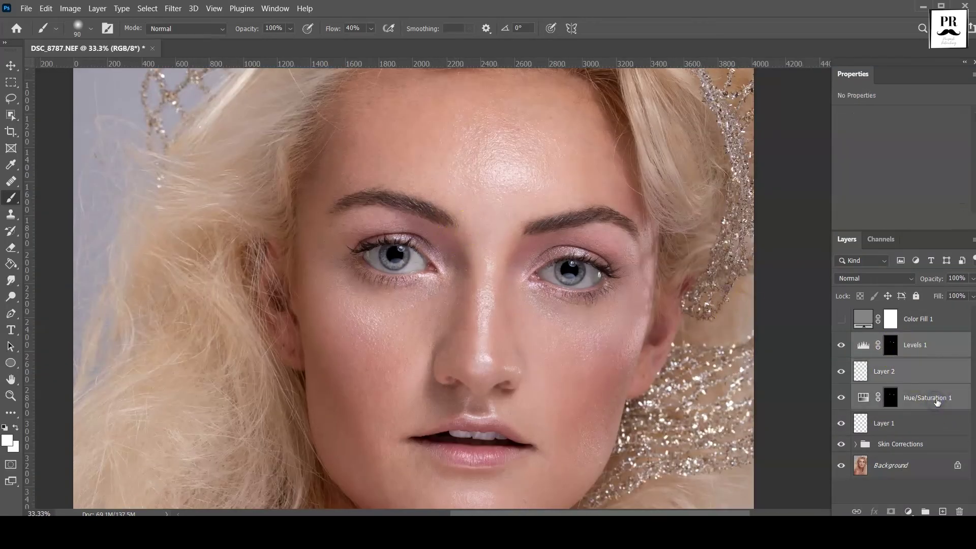
pyautogui.keyDown('shift'); pyautogui.click(927, 431); pyautogui.keyUp('shift')
pyautogui.hotkey('ctrl', 'g')
pyautogui.doubleClick(891, 340)
pyautogui.write('Eu')
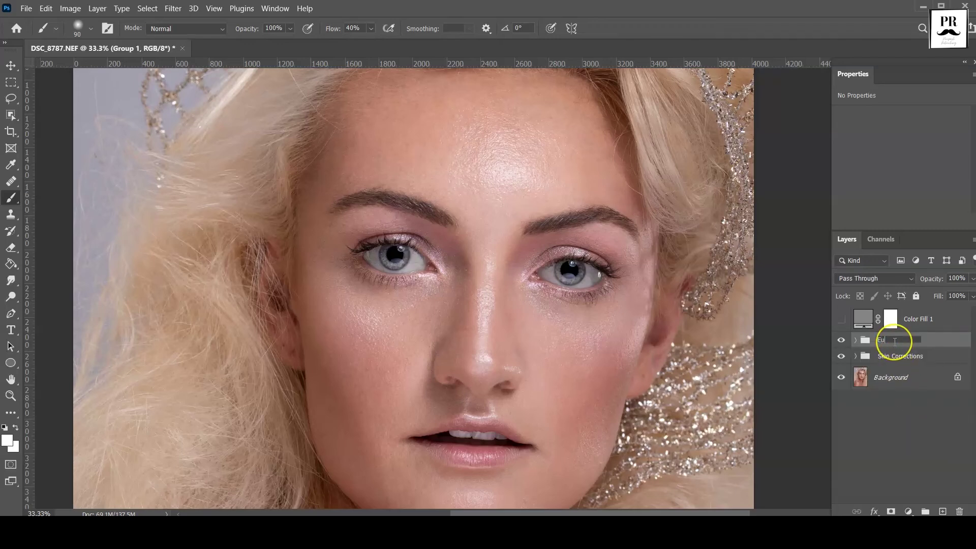
pyautogui.click(903, 385)
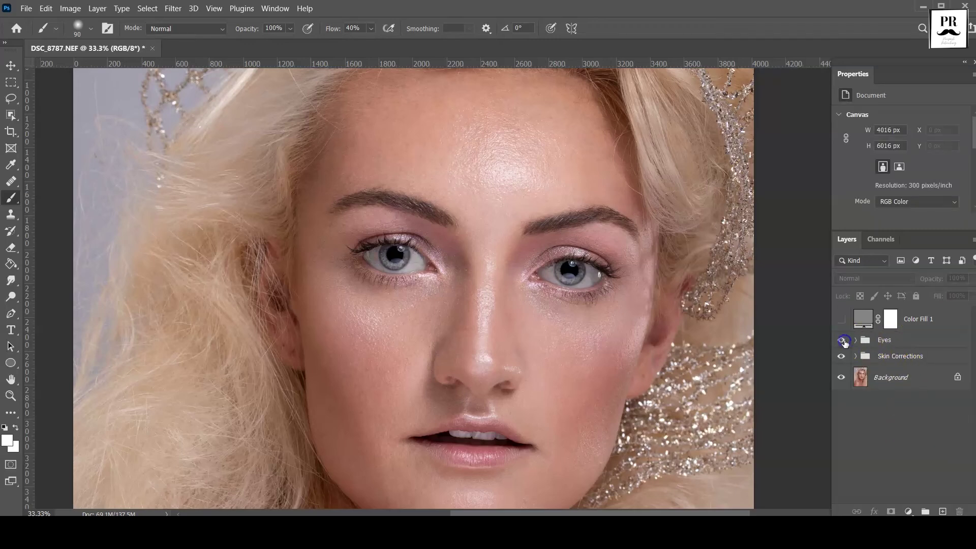
# Add a new Color-blending layer above the Eyes group.
pyautogui.click(884, 339)
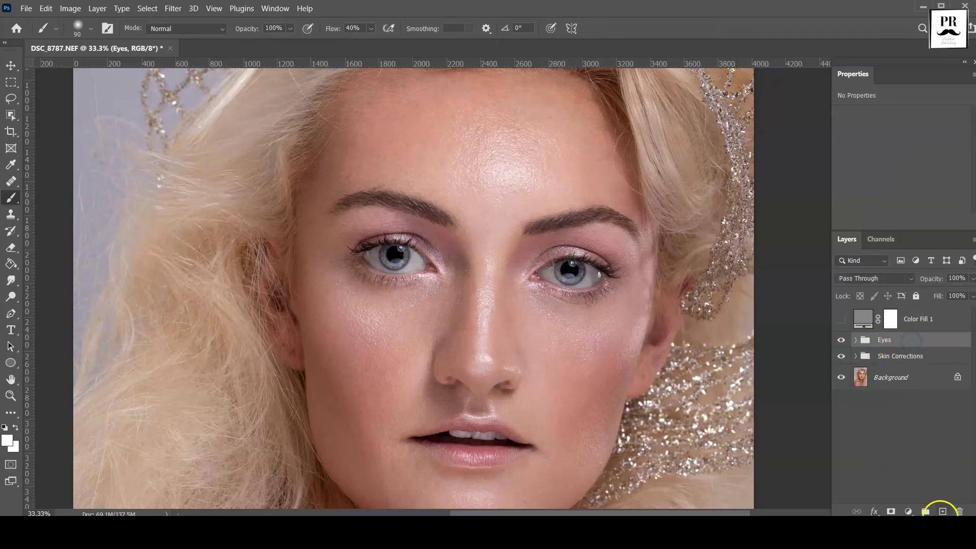
pyautogui.click(942, 511)
pyautogui.hotkey('ctrl', '+')
pyautogui.scroll(-10, 491, 380)
pyautogui.hotkey('ctrl', '+')
pyautogui.hotkey('ctrl', '+')
pyautogui.click(874, 278)
pyautogui.click(861, 514)
# Sample the lip pink and a darker lip red as paint colours for the lips.
pyautogui.keyDown('alt'); pyautogui.click(587, 330); pyautogui.keyUp('alt')
pyautogui.hscroll(2, 741, 358)
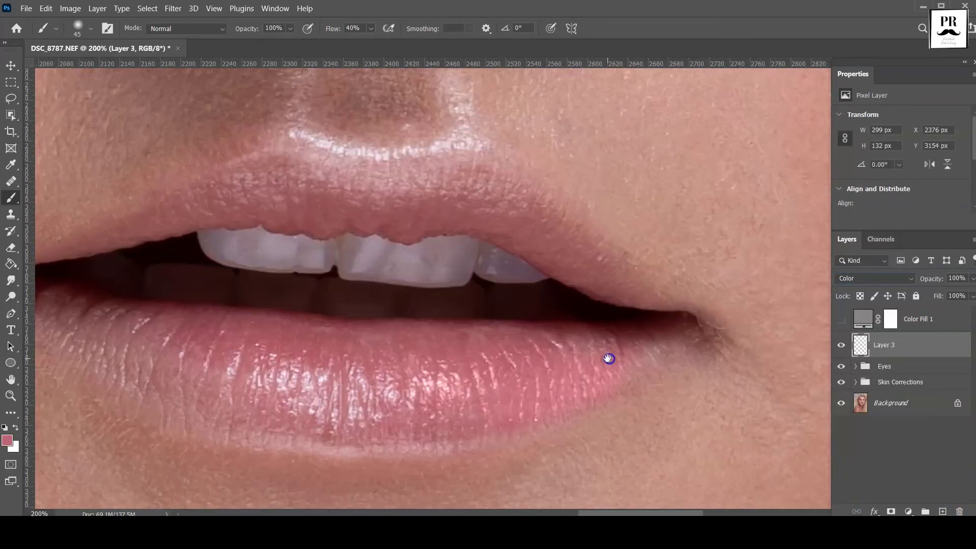
pyautogui.hscroll(-3, 676, 342)
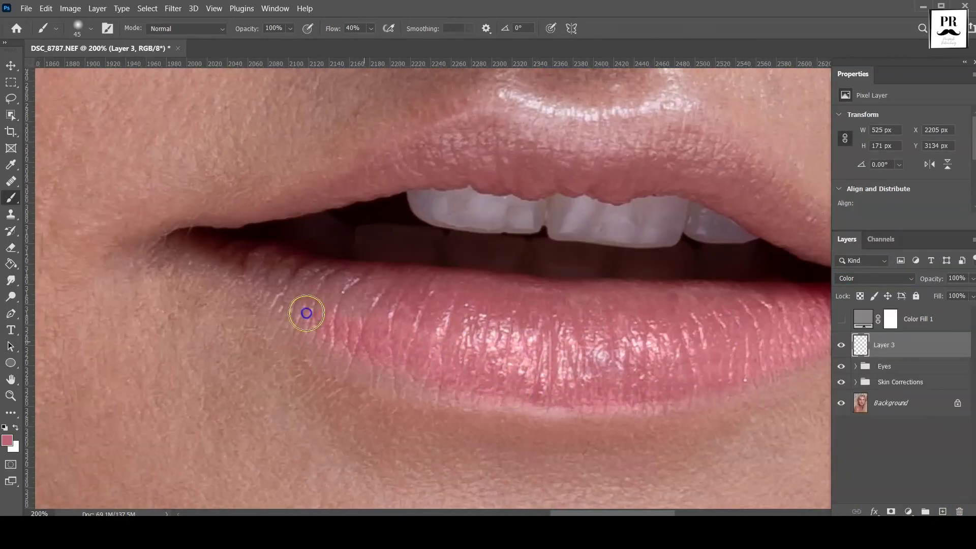
pyautogui.scroll(3, 413, 293)
pyautogui.hscroll(5, 412, 293)
pyautogui.keyDown('alt'); pyautogui.click(430, 220); pyautogui.keyUp('alt')
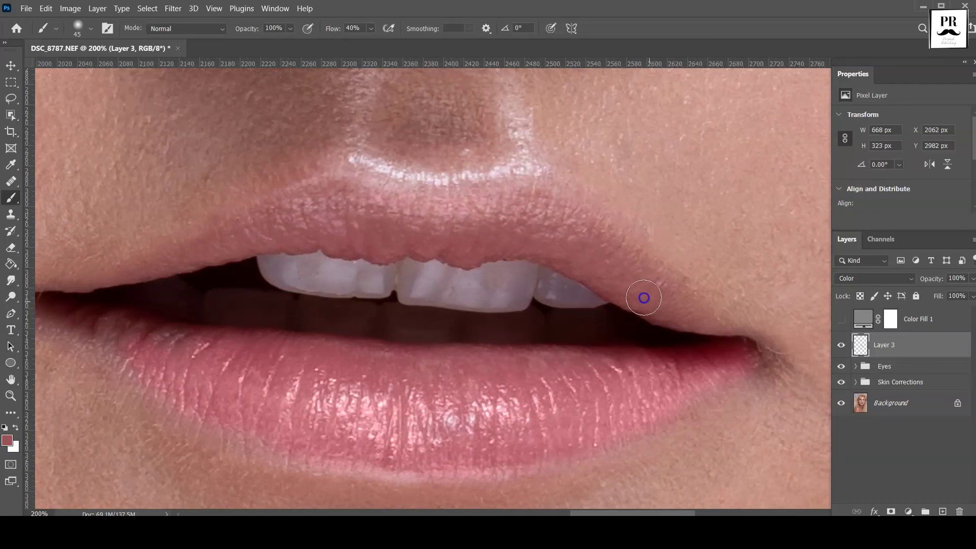
pyautogui.hotkey('ctrl', '-')
pyautogui.press('[')
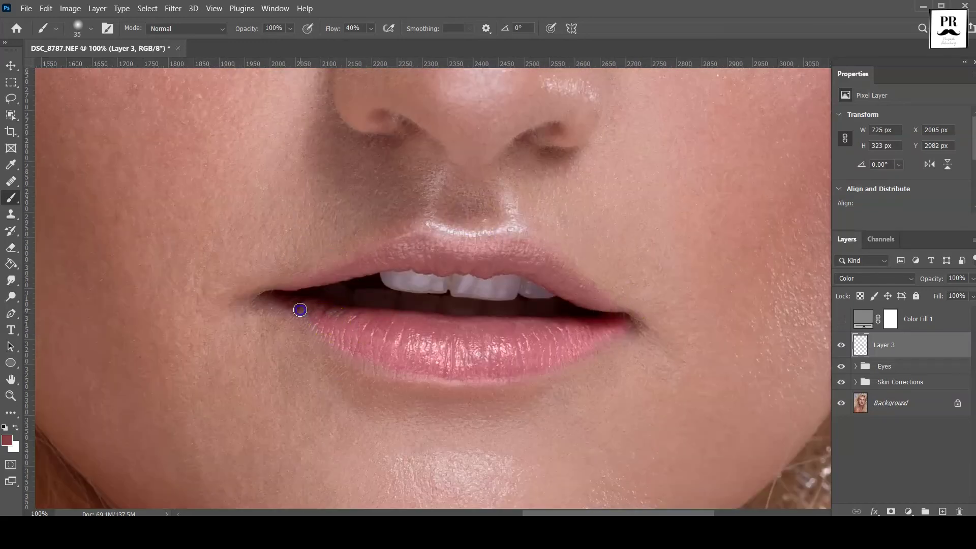
pyautogui.hotkey('ctrl', '-')
pyautogui.hotkey('ctrl', '-')
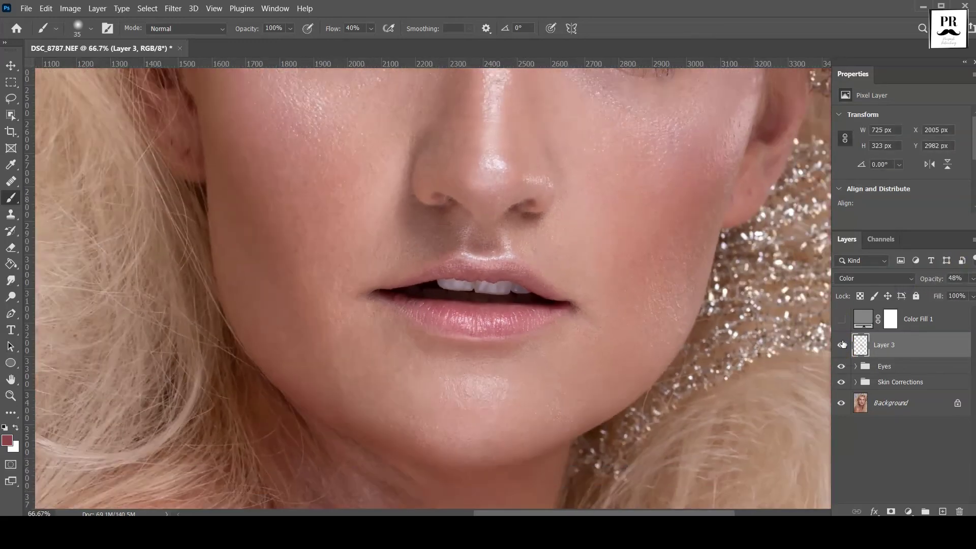
pyautogui.hotkey('ctrl', '-')
pyautogui.hotkey('ctrl', '-')
pyautogui.hotkey('ctrl', '-')
pyautogui.hotkey('ctrl', '-')
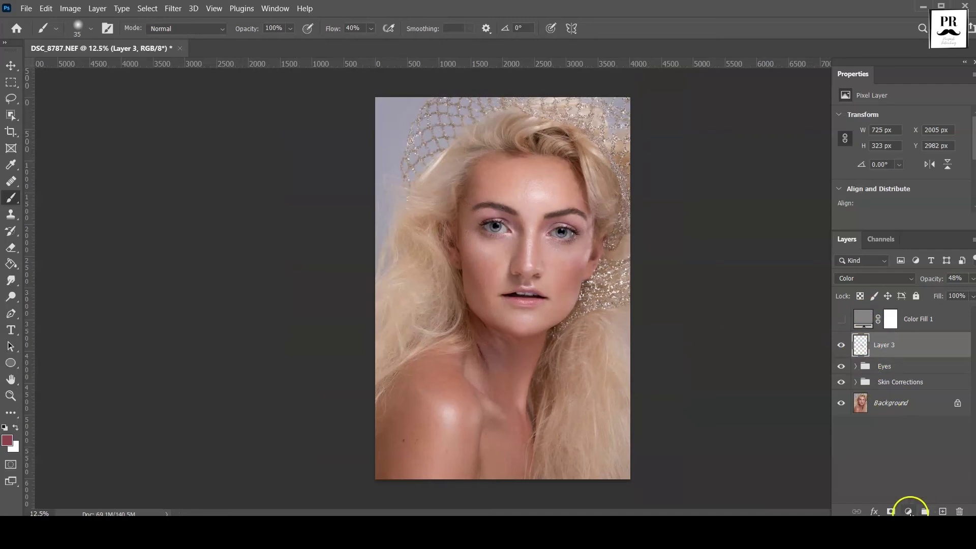
# Remove a stray Curves layer, name the layer Lips and put it in its own group.
pyautogui.click(909, 510)
pyautogui.hotkey('ctrl', 'z')
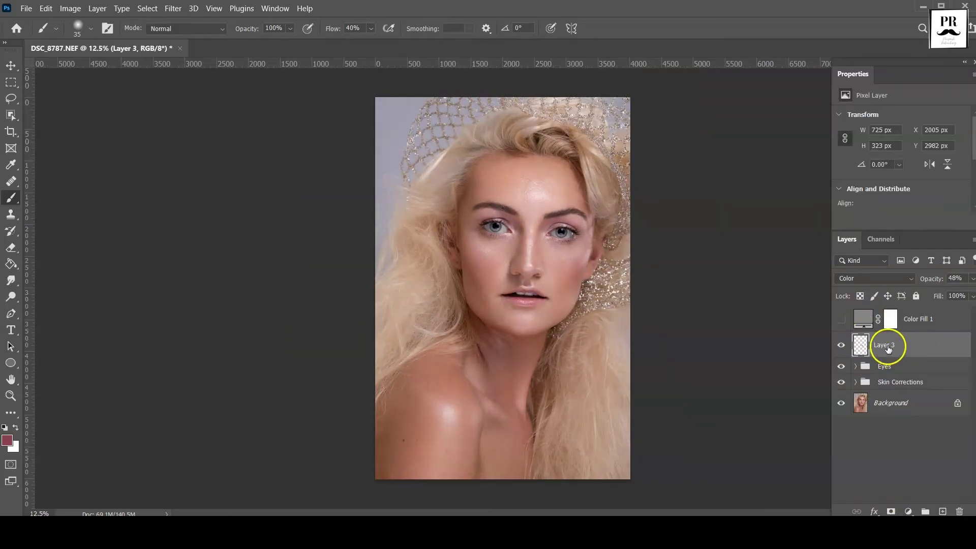
pyautogui.write('Lips')
pyautogui.press('Return')
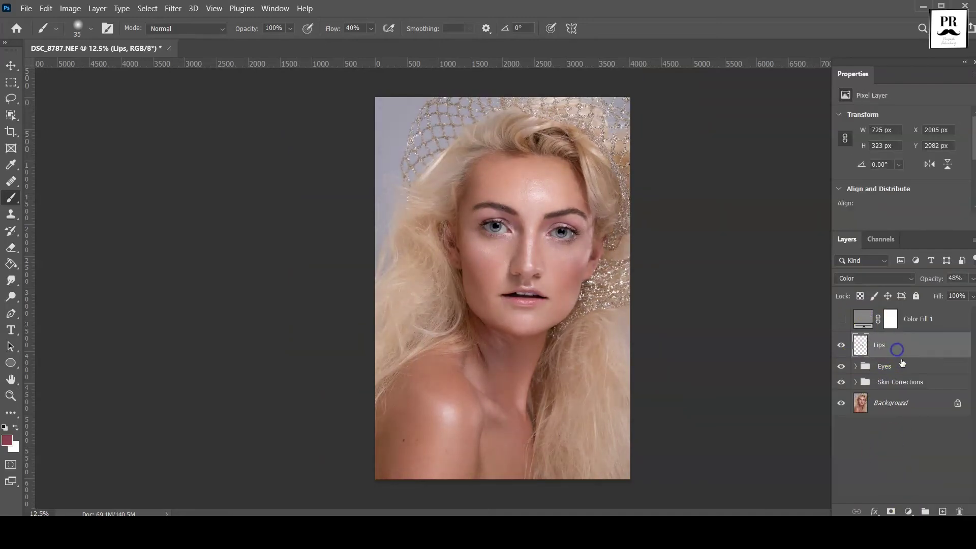
pyautogui.hotkey('ctrl', 'g')
pyautogui.click(855, 340)
# Add a Levels adjustment with deeper shadows and brighter highlights, its mask inverted to black.
pyautogui.click(942, 511)
pyautogui.hotkey('ctrl', 'z')
pyautogui.click(908, 511)
pyautogui.click(930, 337)
pyautogui.moveTo(857, 208); pyautogui.dragTo(863, 208)
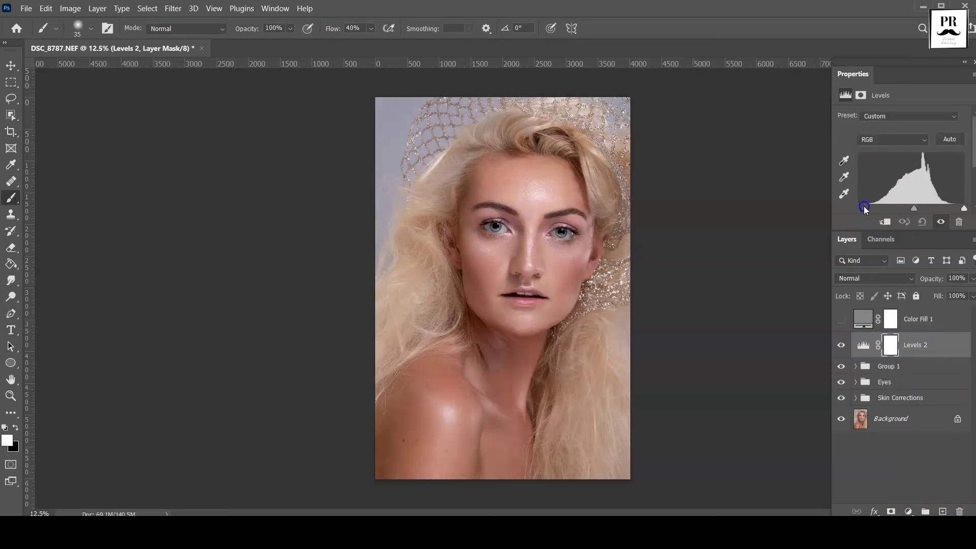
pyautogui.moveTo(964, 208); pyautogui.dragTo(953, 208)
pyautogui.hotkey('ctrl', 'i')
# Paint the Levels brightening onto the hair with a large brush and compare it on and off.
pyautogui.press(']')
pyautogui.hotkey('ctrl', '+')
pyautogui.moveTo(507, 120); pyautogui.dragTo(510, 164)
pyautogui.press(']')
pyautogui.press(']')
pyautogui.press(']')
pyautogui.moveTo(414, 197); pyautogui.dragTo(457, 359)
pyautogui.hotkey('ctrl', '-')
pyautogui.press(']')
pyautogui.moveTo(569, 353); pyautogui.dragTo(601, 414)
pyautogui.click(841, 345)
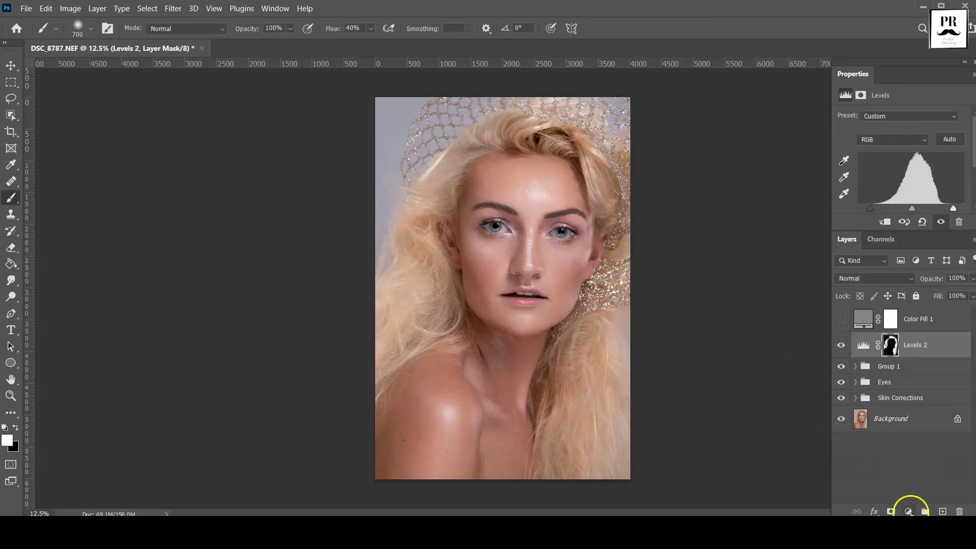
# Add a new empty layer and pick a warm orange foreground colour.
pyautogui.click(942, 511)
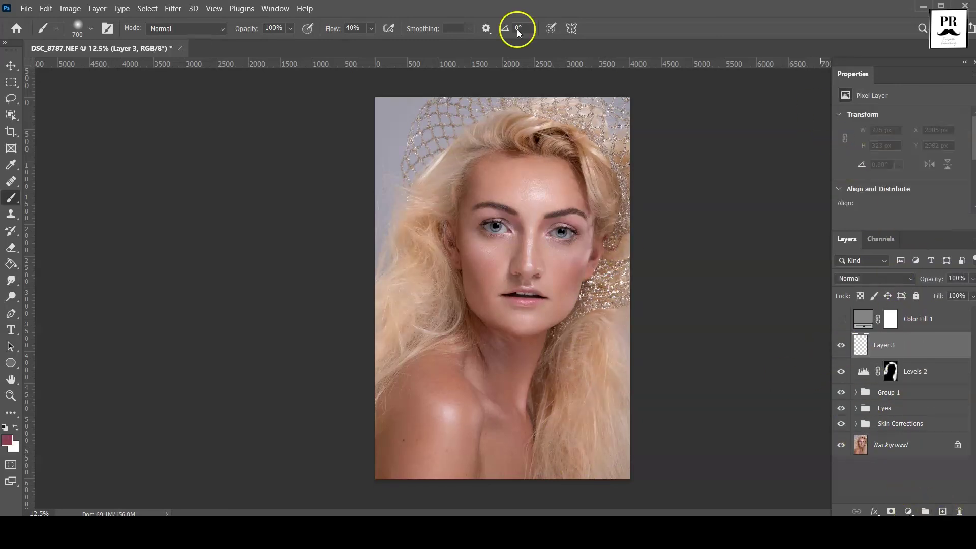
pyautogui.click(7, 440)
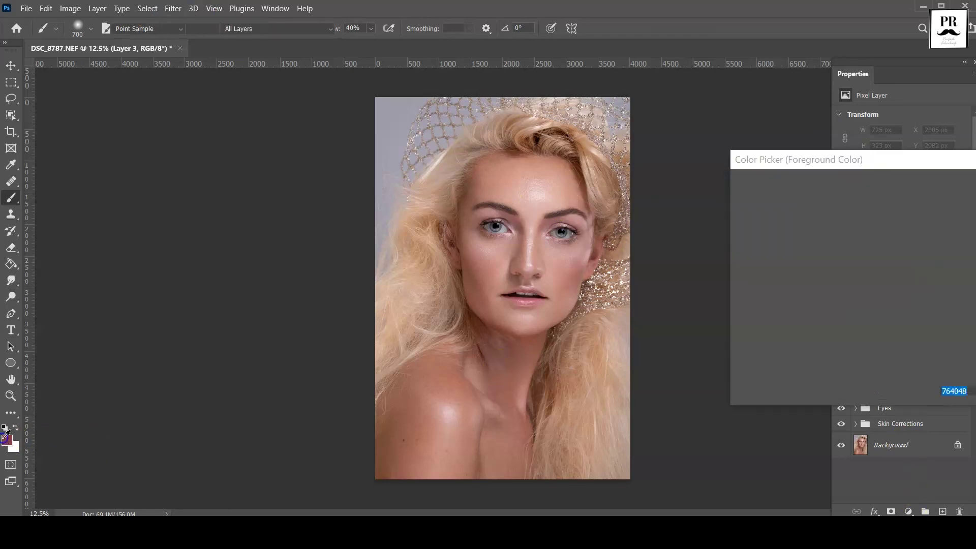
pyautogui.click(912, 328)
pyautogui.click(897, 265)
pyautogui.click(913, 335)
pyautogui.click(892, 248)
pyautogui.press('Return')
# Fill the layer with orange, set it to Soft Light at 4%, and group all retouching layers.
pyautogui.press('g')
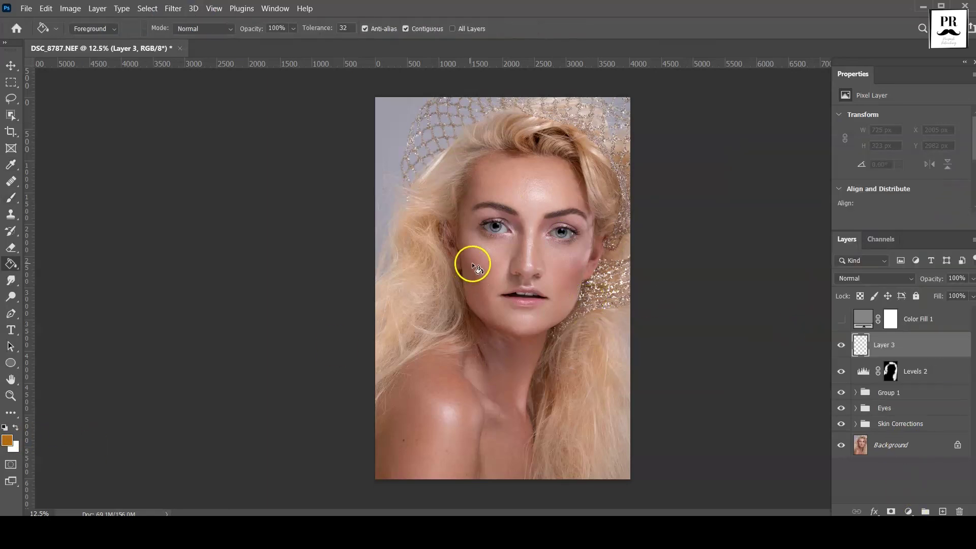
pyautogui.click(472, 261)
pyautogui.click(882, 278)
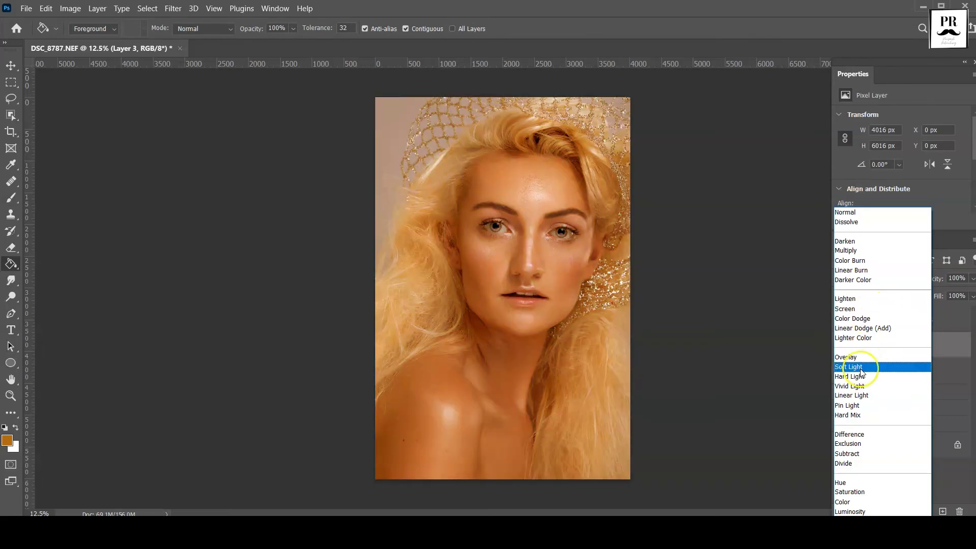
pyautogui.click(859, 367)
pyautogui.moveTo(928, 282); pyautogui.dragTo(812, 291)
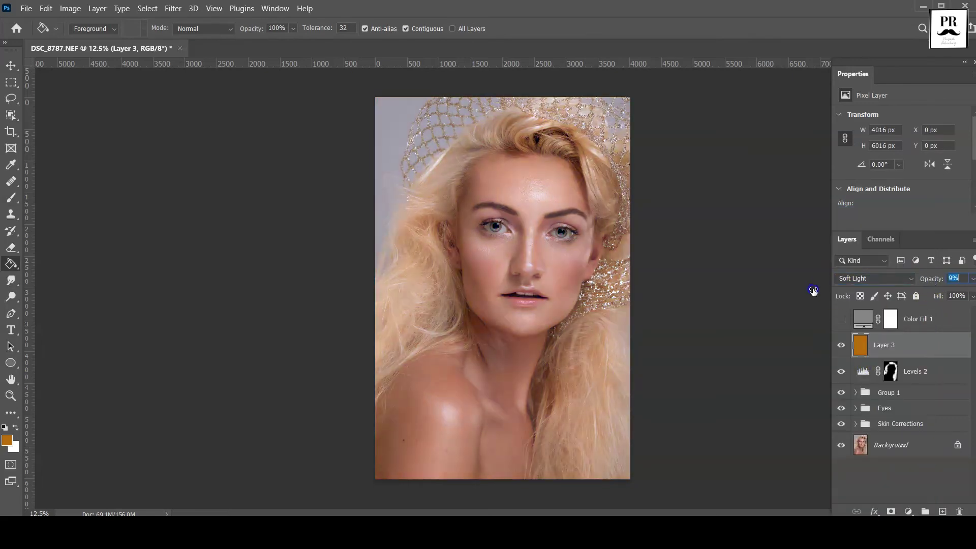
pyautogui.moveTo(837, 321); pyautogui.dragTo(839, 347)
pyautogui.keyDown('shift'); pyautogui.click(909, 429); pyautogui.keyUp('shift')
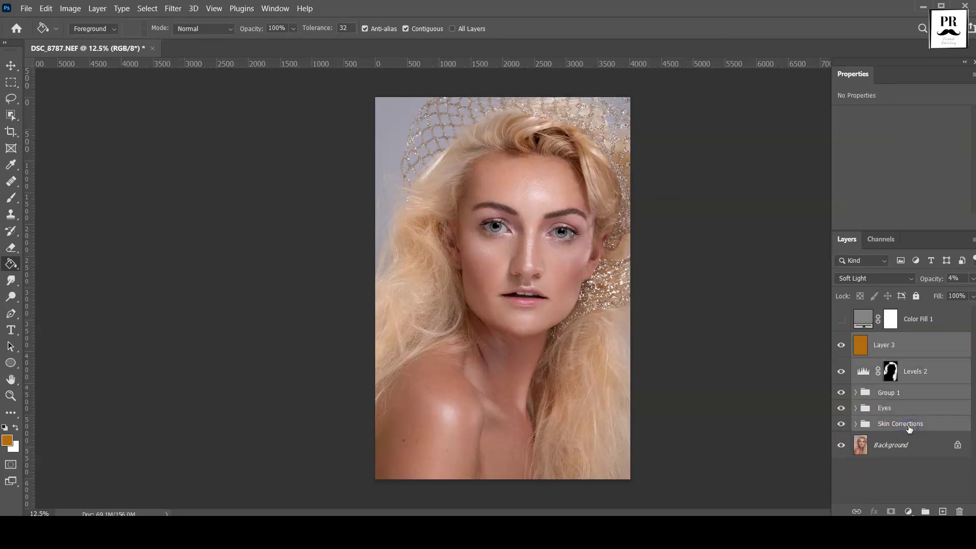
pyautogui.hotkey('ctrl', 'g')
# Toggle Group 2 off and on at zoomed and full views, then hide Color Fill 1.
pyautogui.click(841, 340)
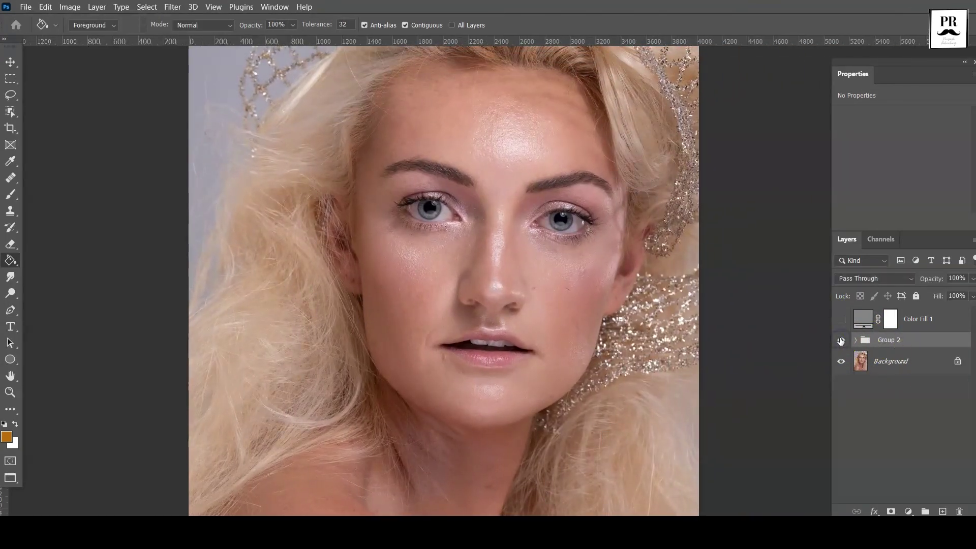
pyautogui.click(841, 340)
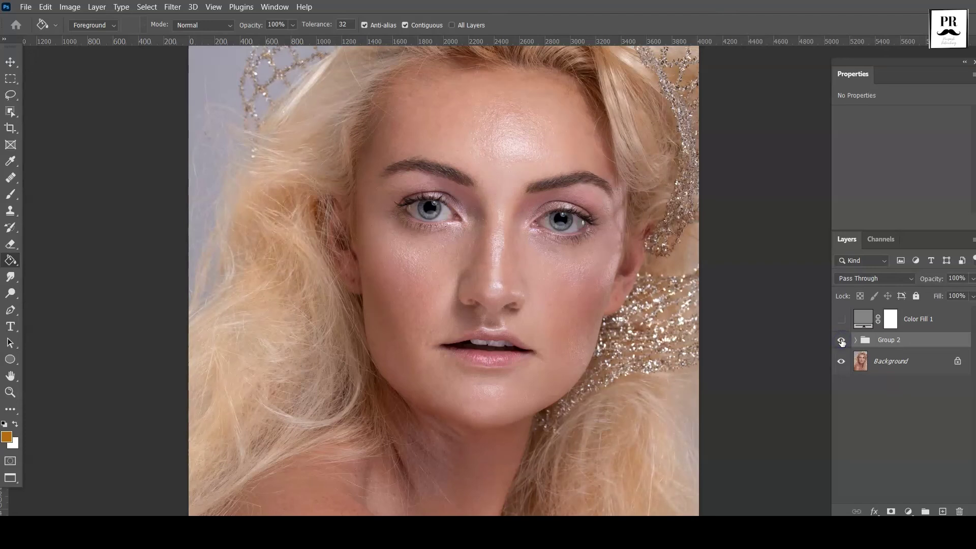
pyautogui.hotkey('ctrl', '+')
pyautogui.hotkey('ctrl', '+')
pyautogui.click(841, 340)
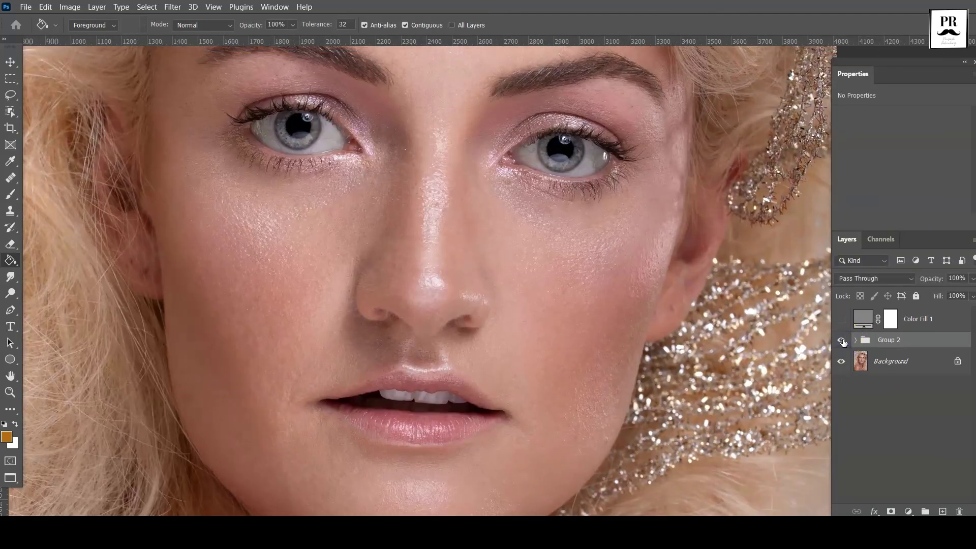
pyautogui.hotkey('ctrl', '0')
pyautogui.click(841, 340)
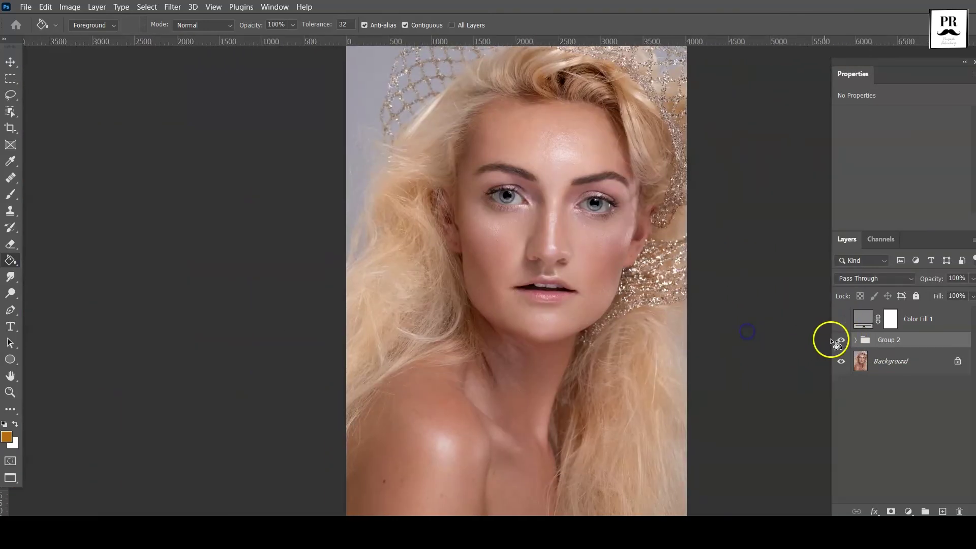
pyautogui.click(841, 340)
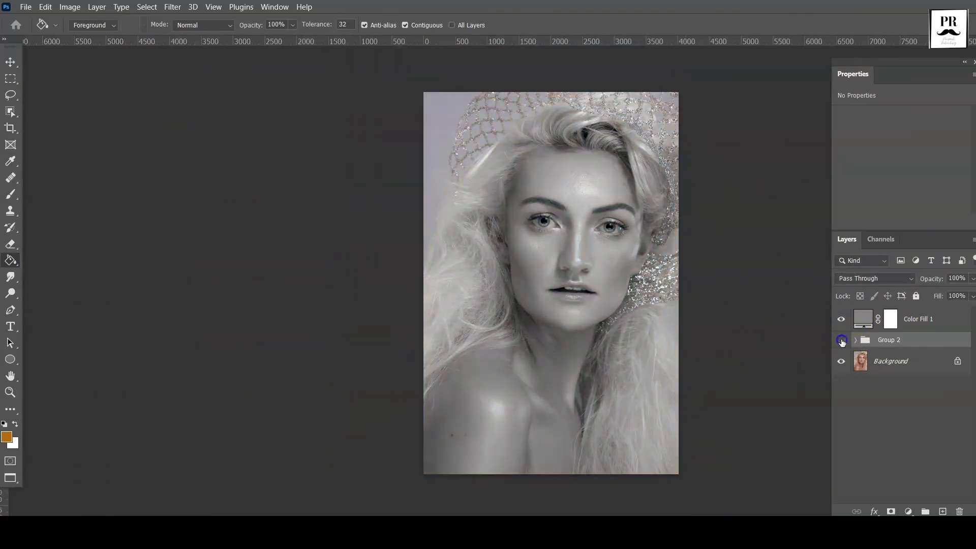
pyautogui.click(841, 319)
pyautogui.press('f')
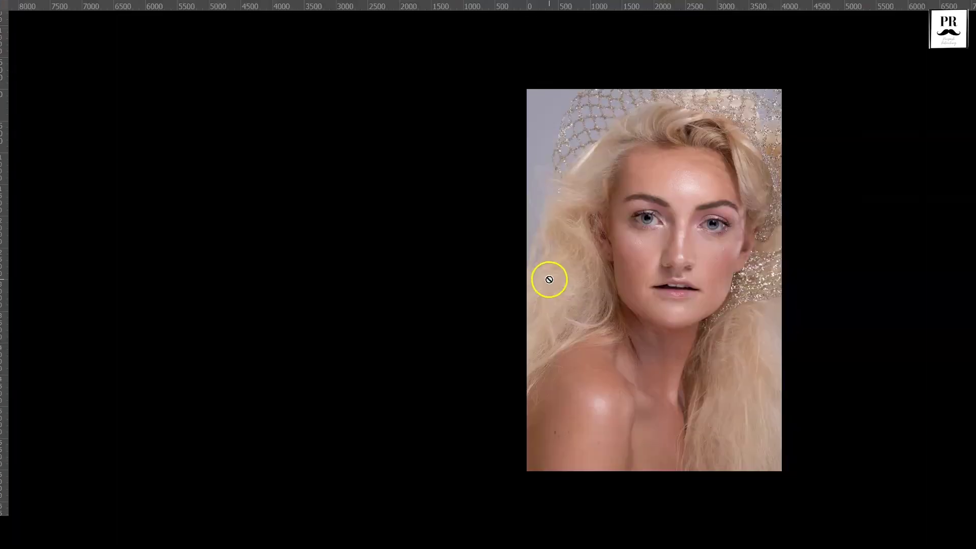
pyautogui.press('f')
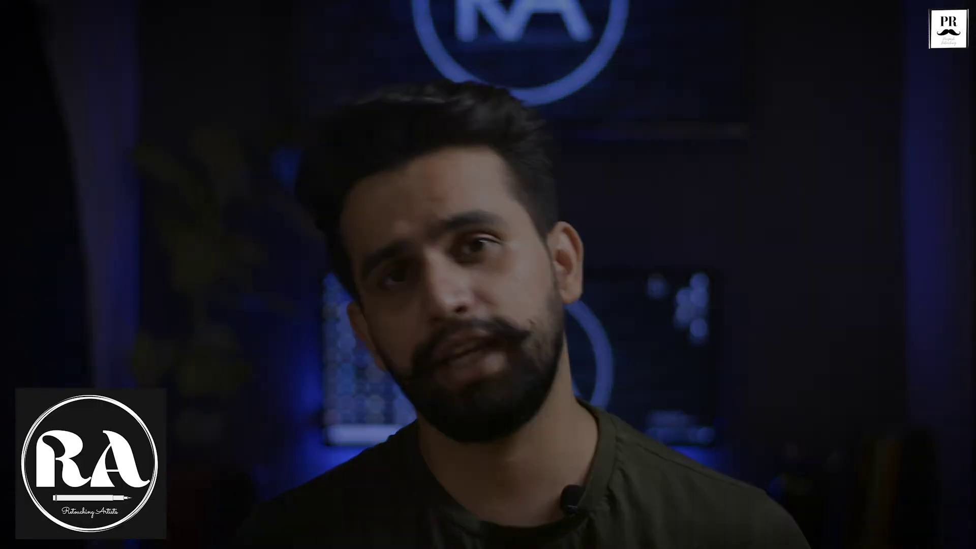